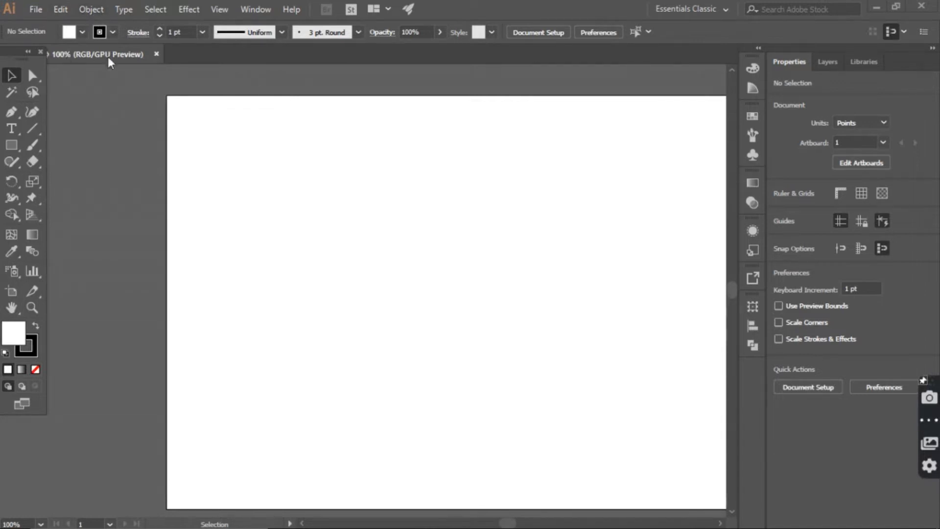
# Step: Display the document grid over the artboard
pyautogui.click(929, 422)
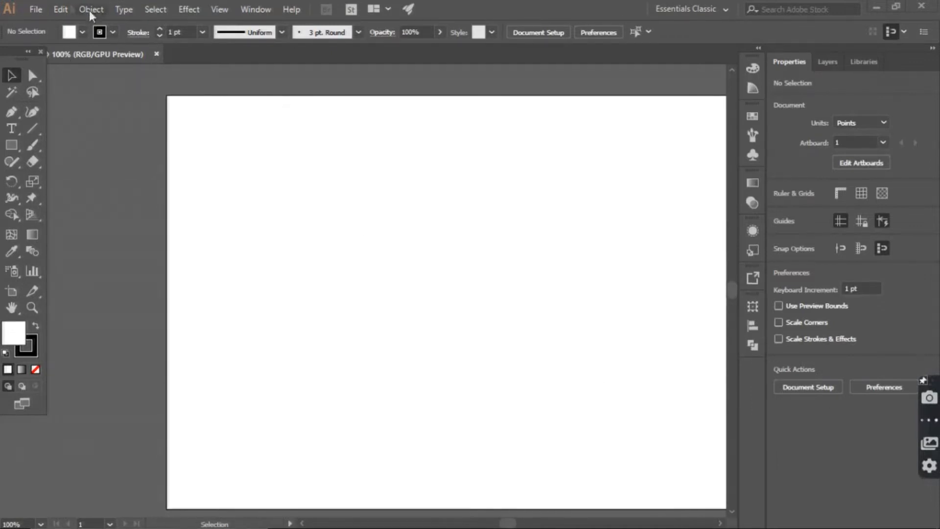
pyautogui.click(219, 9)
pyautogui.click(293, 492)
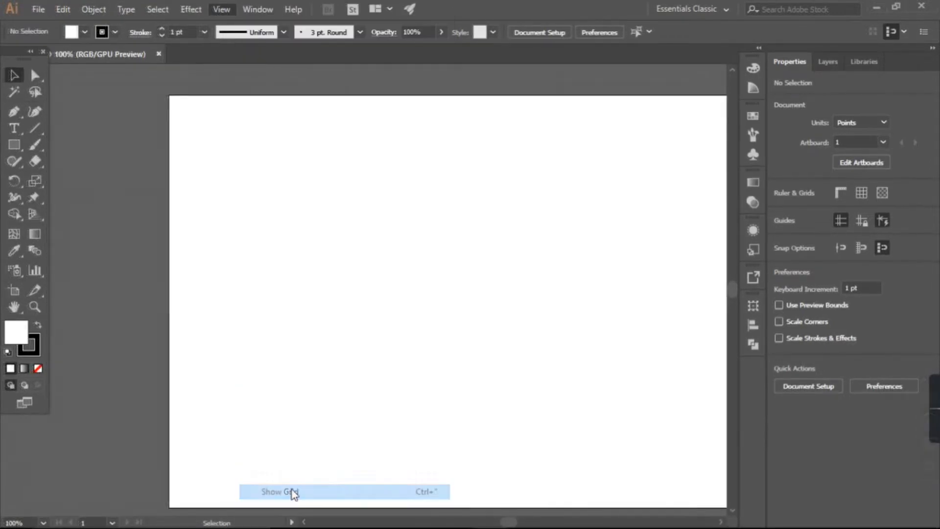
pyautogui.scroll(-1, 590, 332)
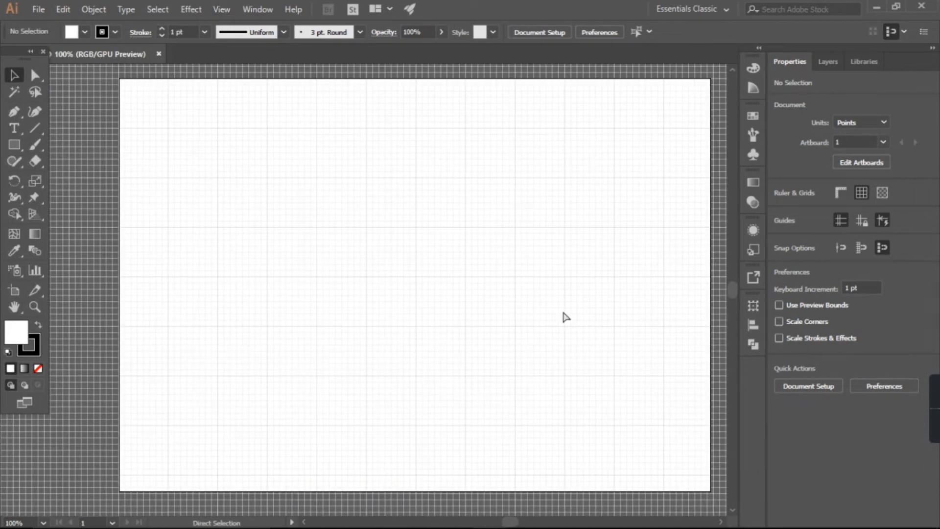
pyautogui.hotkey('ctrl', '-')
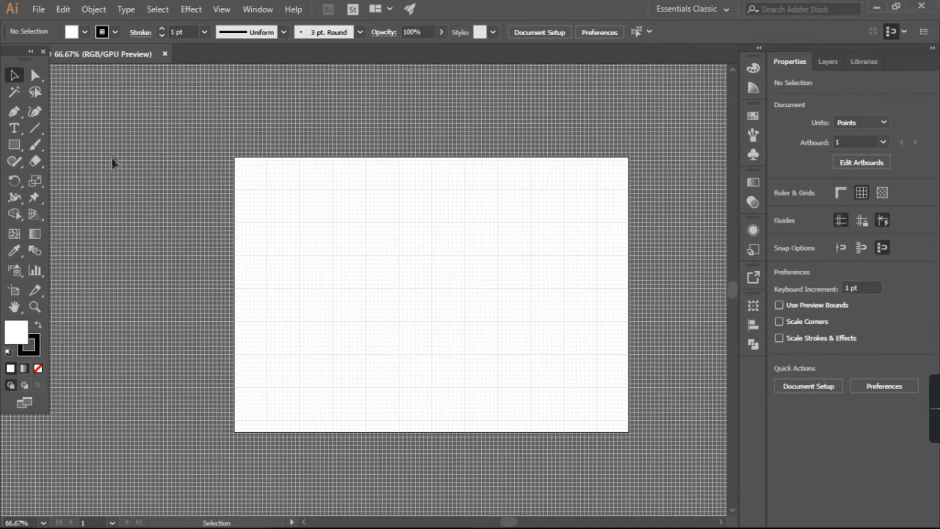
# Step: Draw a horizontal rectangle of about 170 by 36 pt on the artboard as the syringe barrel
pyautogui.click(14, 144)
pyautogui.hotkey('ctrl', '+')
pyautogui.hotkey('ctrl', '+')
pyautogui.scroll(1, 363, 268)
pyautogui.moveTo(363, 258)
pyautogui.mouseDown()
pyautogui.moveTo(368, 310)
pyautogui.moveTo(646, 316)
pyautogui.moveTo(582, 316)
pyautogui.moveTo(619, 315)
pyautogui.moveTo(597, 308)
pyautogui.mouseUp()
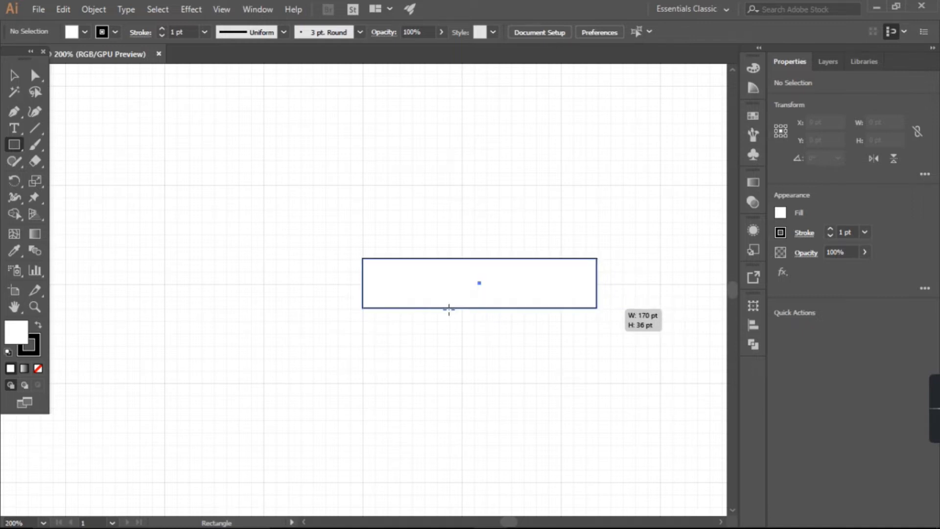
pyautogui.scroll(-3, 446, 305)
pyautogui.scroll(4, 441, 296)
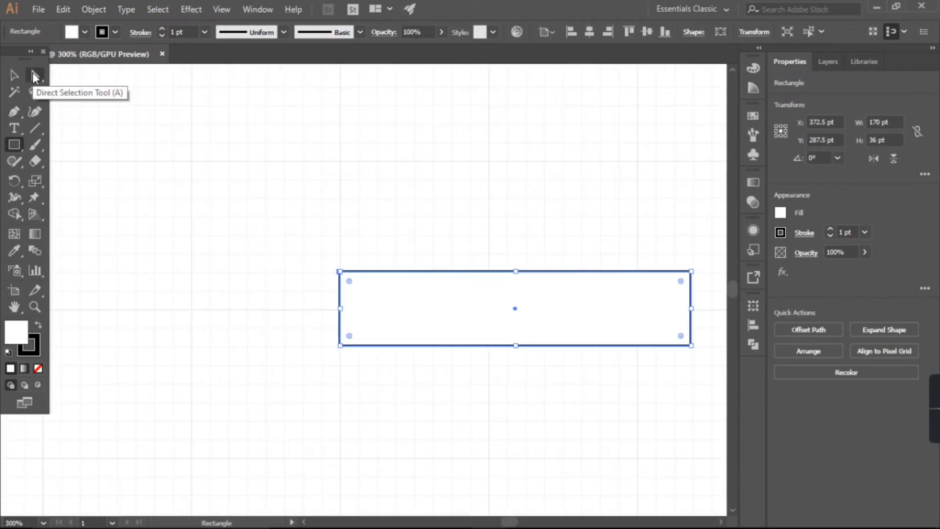
# Step: Round the two left corners of the barrel rectangle with a radius of about 5.83 pt
pyautogui.click(34, 74)
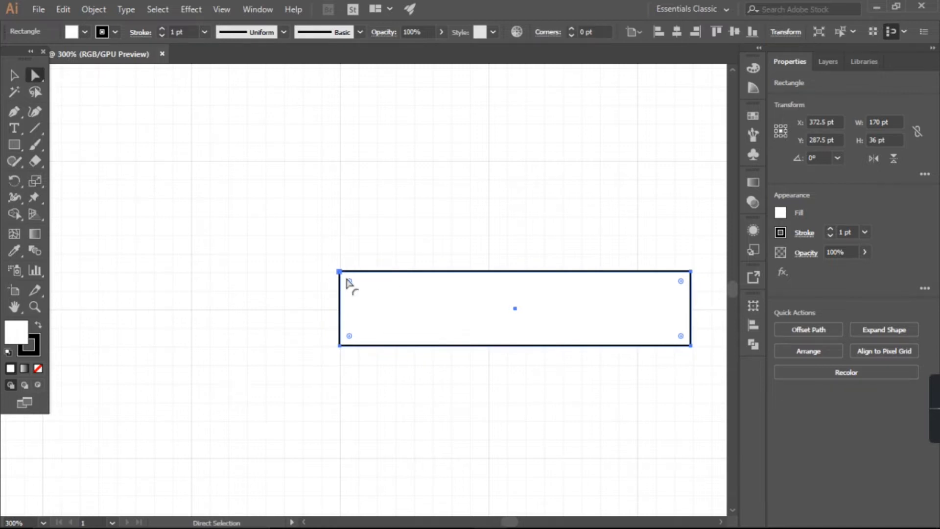
pyautogui.moveTo(349, 282)
pyautogui.mouseDown()
pyautogui.moveTo(362, 292)
pyautogui.moveTo(353, 285)
pyautogui.mouseUp()
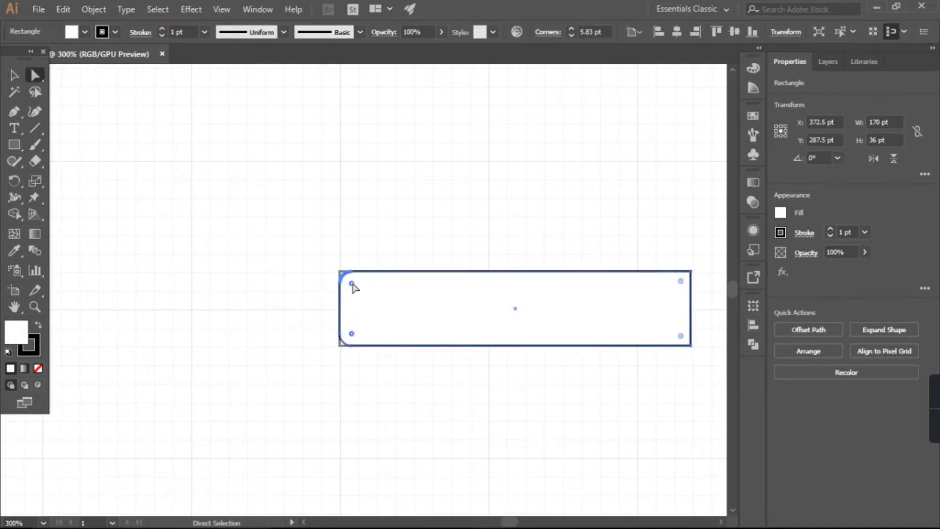
pyautogui.click(7, 77)
pyautogui.click(329, 283)
# Step: Draw an upright rectangle of about 10 by 55 pt against the barrel's square end as the flange
pyautogui.scroll(-1, 409, 357)
pyautogui.hscroll(5, 447, 364)
pyautogui.click(12, 145)
pyautogui.scroll(3, 534, 392)
pyautogui.scroll(3, 443, 216)
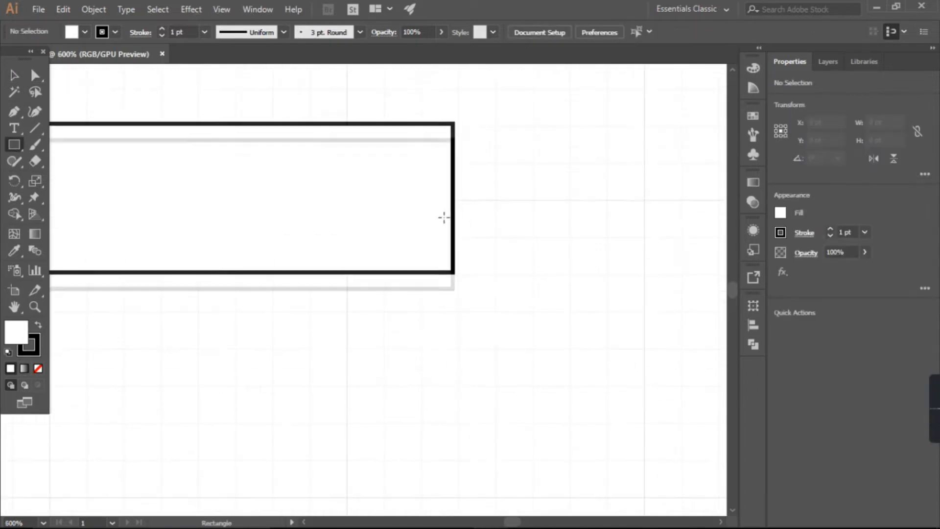
pyautogui.moveTo(453, 121); pyautogui.dragTo(498, 347)
pyautogui.hotkey('ctrl', '-')
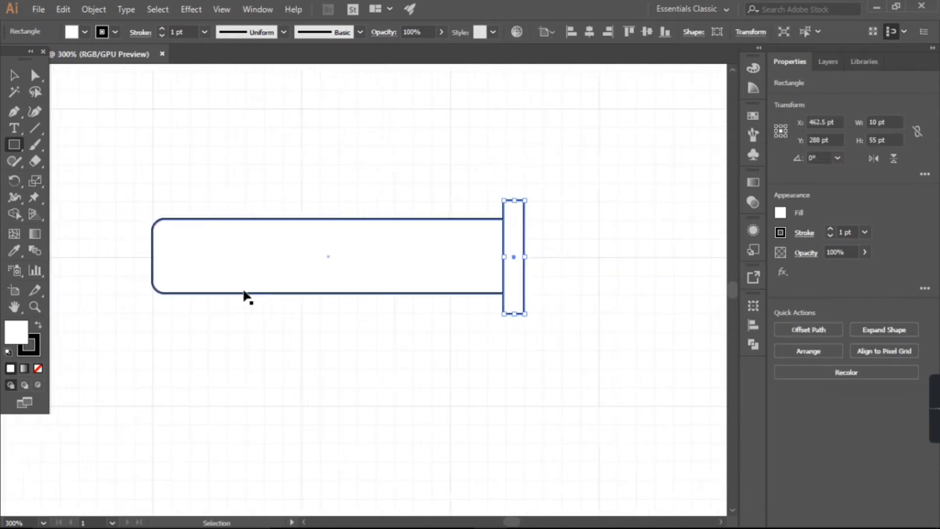
pyautogui.press('v')
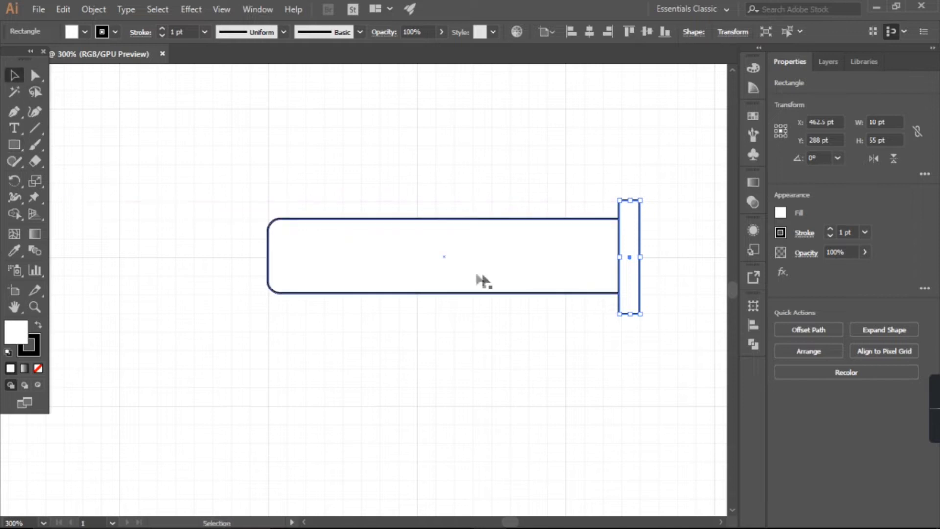
# Step: Draw a small upright rectangle of about 5 by 17 pt against the barrel's rounded end as the needle hub
pyautogui.click(14, 145)
pyautogui.scroll(4, 249, 256)
pyautogui.scroll(1, 313, 221)
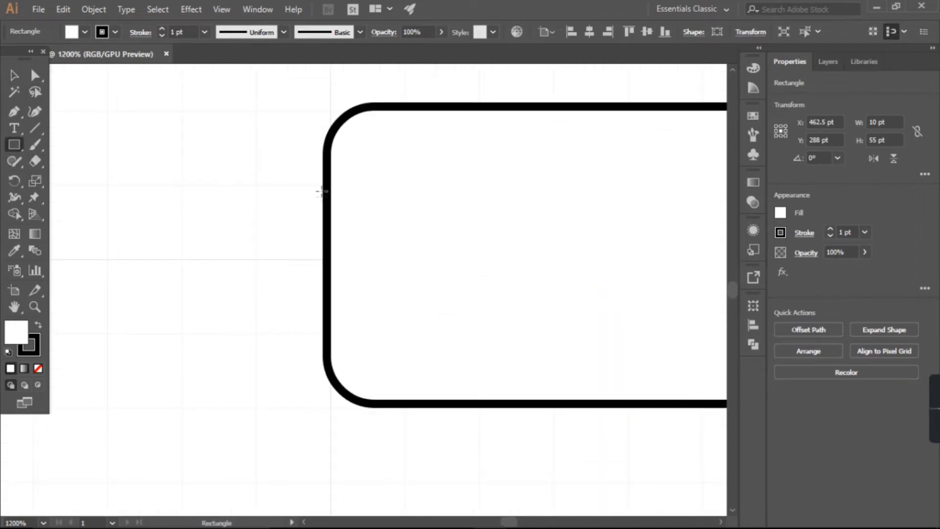
pyautogui.moveTo(326, 189); pyautogui.dragTo(286, 333)
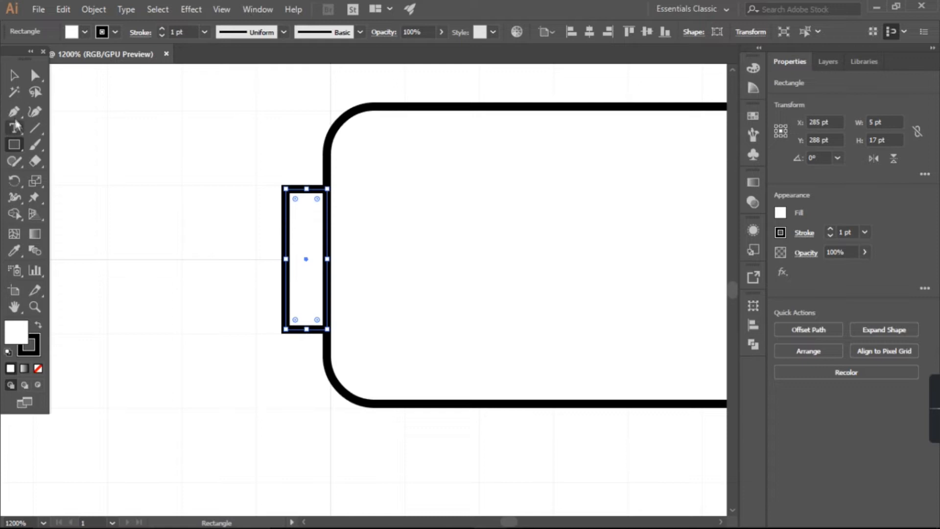
# Step: Shape the hub rectangle's two outer corners into concave, inverted round corners
pyautogui.click(34, 75)
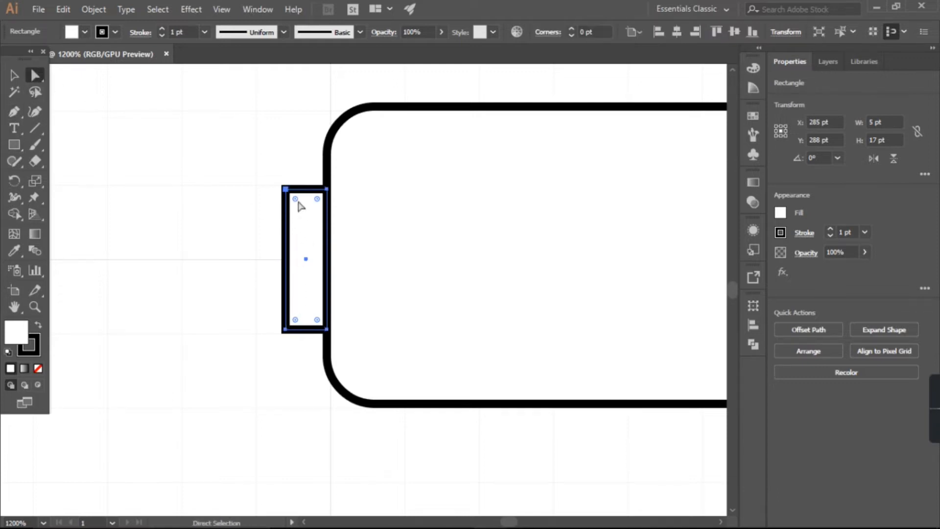
pyautogui.moveTo(296, 322); pyautogui.dragTo(304, 308)
pyautogui.click(9, 76)
pyautogui.click(252, 290)
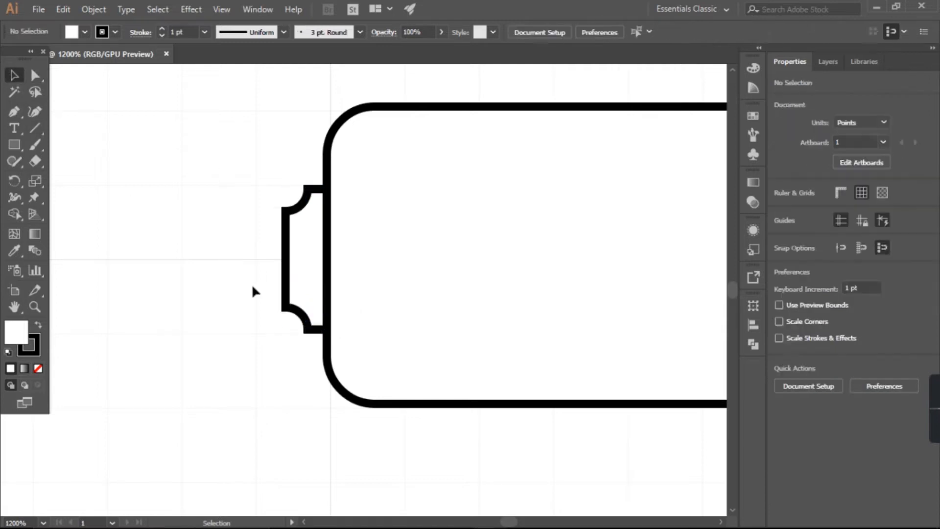
pyautogui.scroll(-4, 231, 279)
# Step: Draw a thin upright rectangle of about 1 by 7 pt centred on the hub's outer edge as the needle base
pyautogui.click(14, 145)
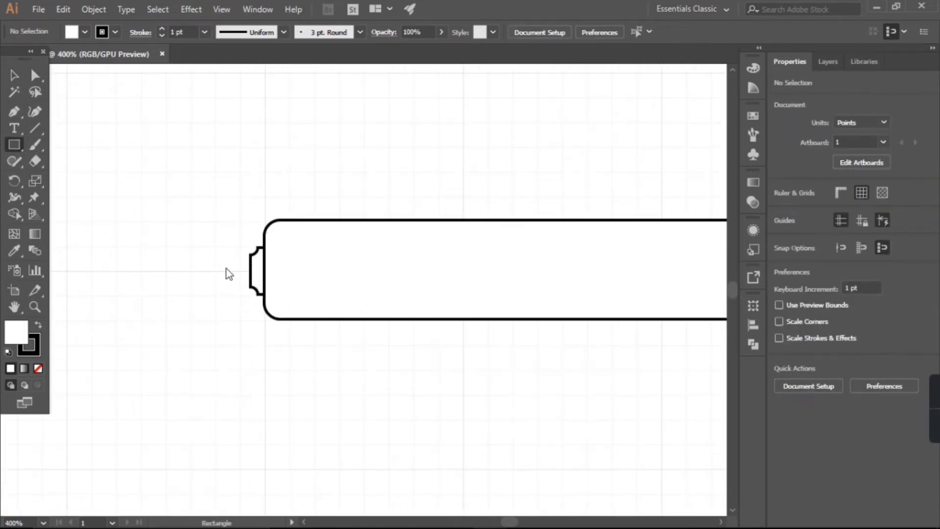
pyautogui.scroll(4, 227, 273)
pyautogui.moveTo(243, 301)
pyautogui.mouseDown()
pyautogui.moveTo(228, 301)
pyautogui.moveTo(233, 377)
pyautogui.mouseUp()
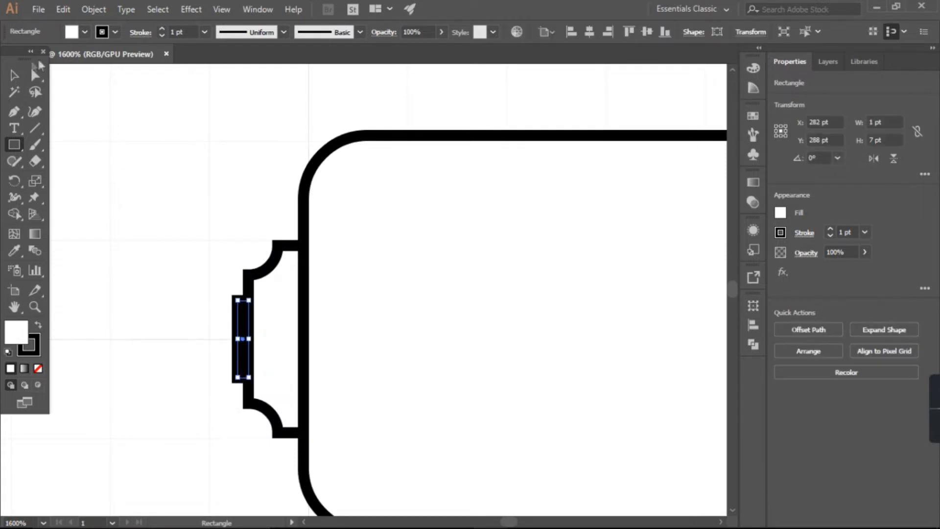
pyautogui.click(15, 76)
pyautogui.click(264, 237)
pyautogui.scroll(-3, 396, 352)
pyautogui.scroll(-1, 399, 354)
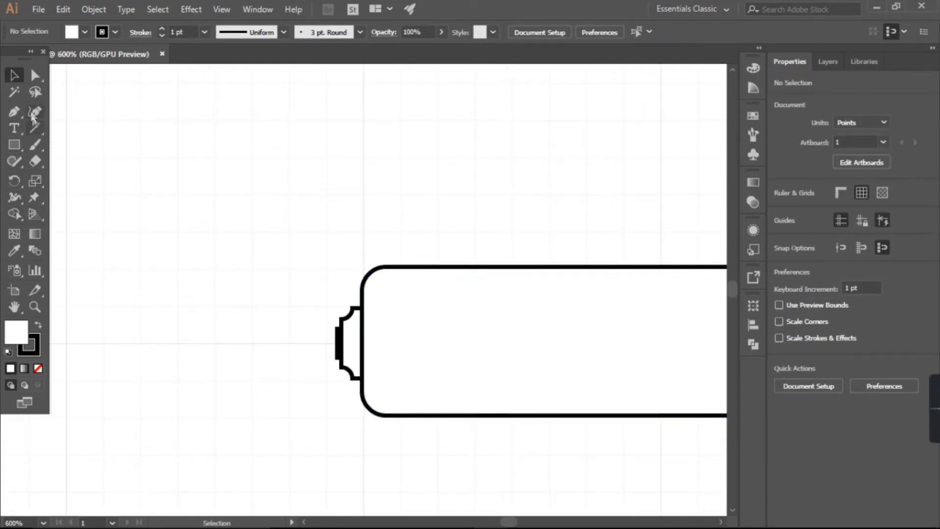
# Step: Draw a straight horizontal pen line about 66 pt long outward from the hub tip as the needle
pyautogui.click(14, 112)
pyautogui.click(341, 345)
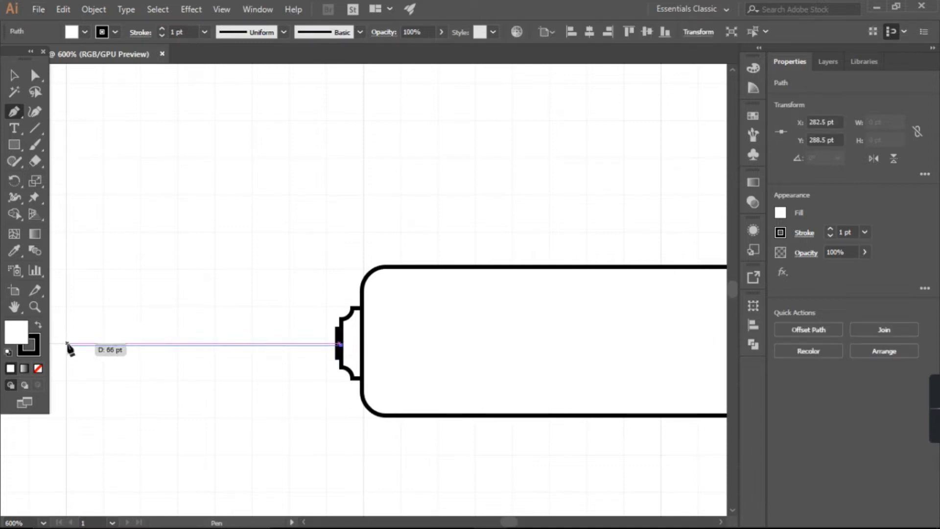
pyautogui.click(69, 346)
pyautogui.scroll(-5, 167, 355)
pyautogui.click(13, 73)
pyautogui.click(191, 387)
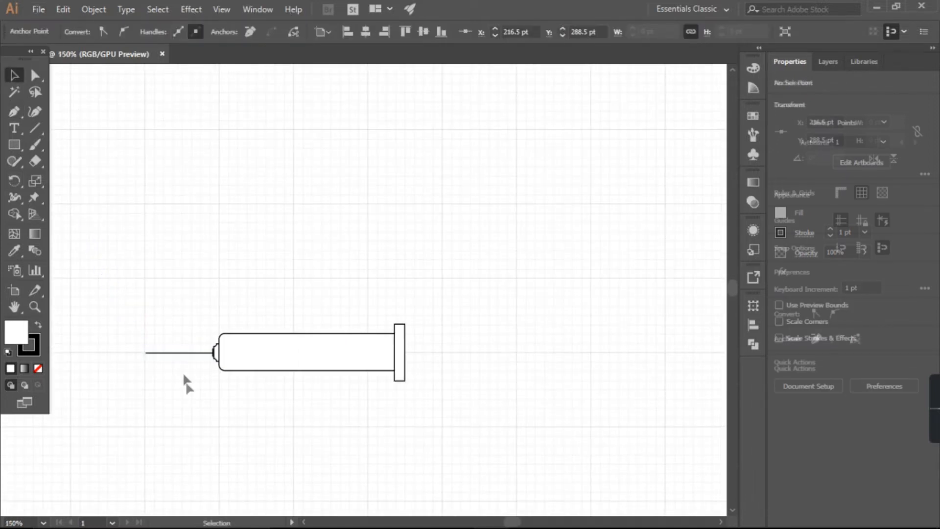
# Step: Set the needle line's stroke weight to 3 pt
pyautogui.click(192, 353)
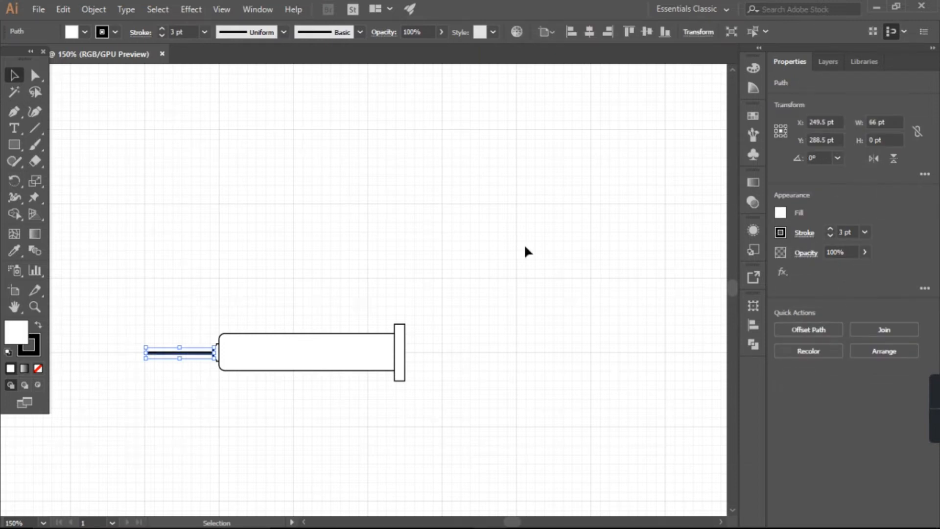
pyautogui.click(538, 307)
pyautogui.scroll(2, 214, 386)
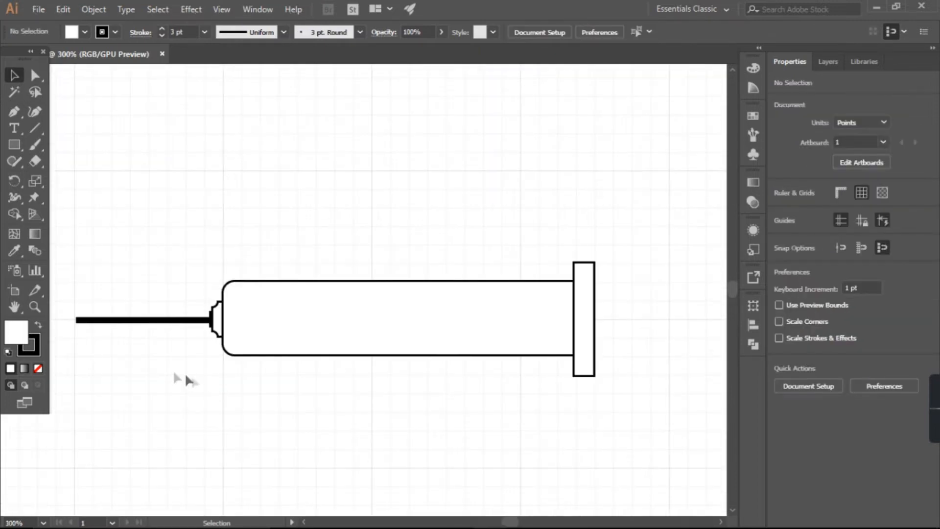
pyautogui.scroll(-3, 175, 378)
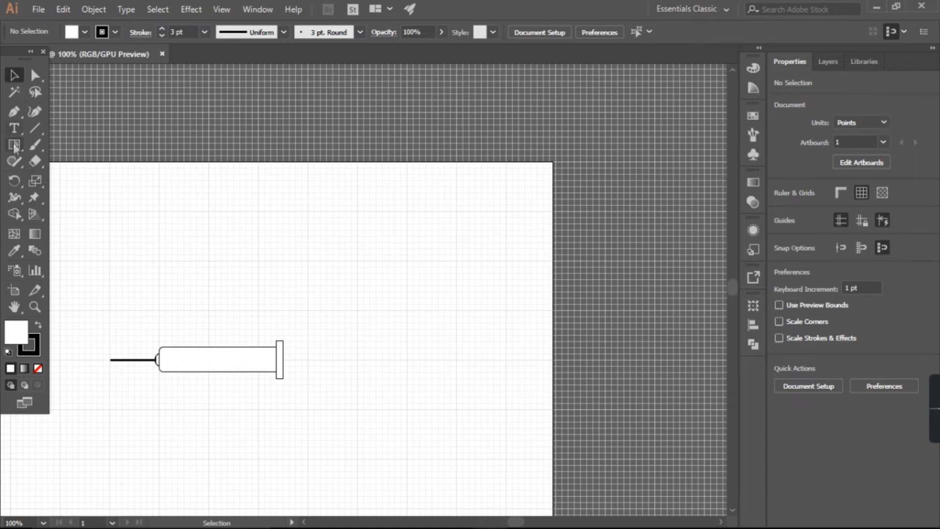
# Step: Draw a horizontal rectangle of about 66 by 7 pt outward from the flange's centre as the plunger rod
pyautogui.click(15, 145)
pyautogui.scroll(6, 343, 375)
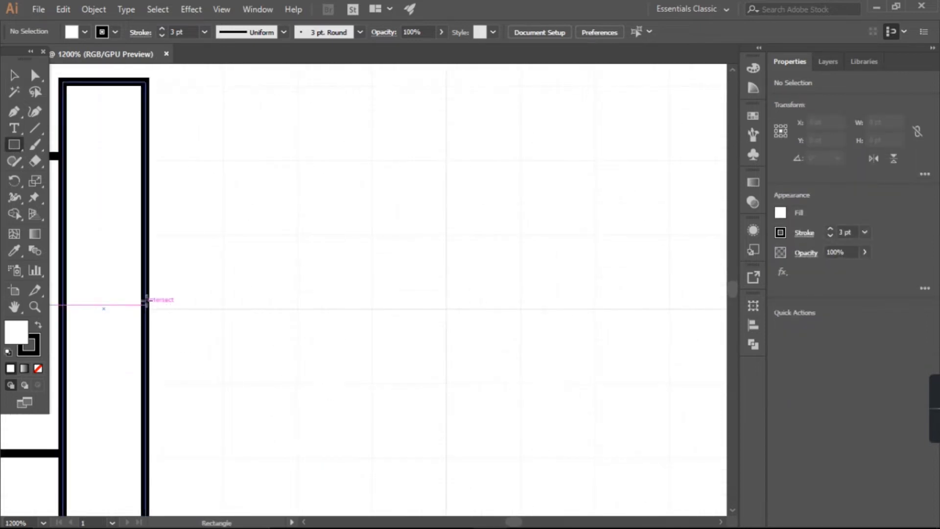
pyautogui.moveTo(146, 280); pyautogui.dragTo(675, 337)
pyautogui.scroll(-5, 524, 395)
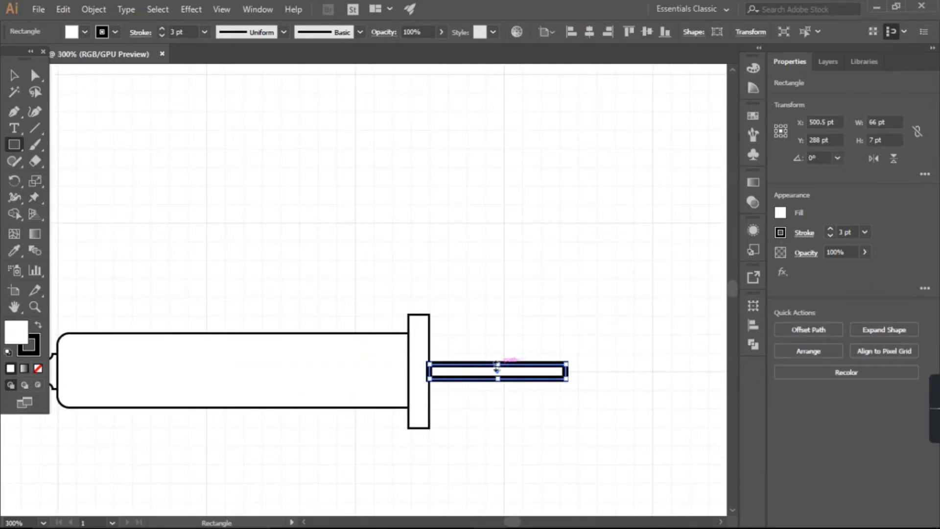
# Step: Enlarge the plunger rod rectangle to about 91 pt long and 17 pt high
pyautogui.moveTo(497, 365); pyautogui.dragTo(499, 353)
pyautogui.scroll(-1, 490, 406)
pyautogui.moveTo(542, 383); pyautogui.dragTo(575, 383)
pyautogui.click(525, 453)
pyautogui.click(503, 295)
pyautogui.click(465, 439)
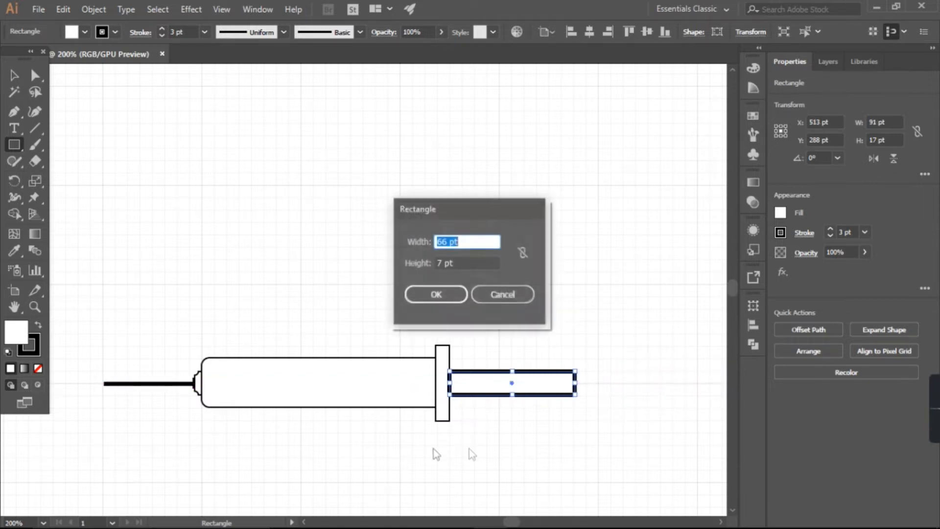
pyautogui.click(431, 295)
pyautogui.press('Delete')
pyautogui.click(404, 461)
pyautogui.click(500, 294)
# Step: Set the plunger rod's stroke weight to 1 pt and deselect it
pyautogui.press('v')
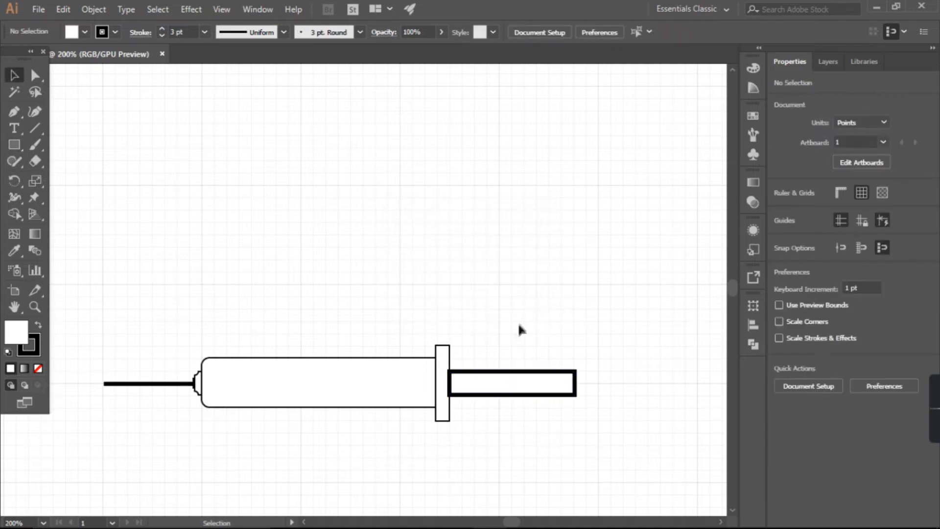
pyautogui.click(519, 371)
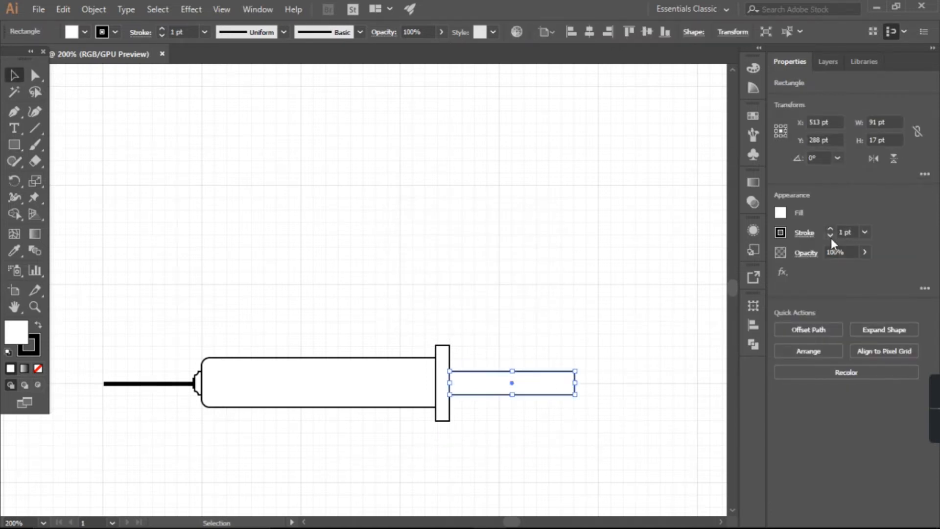
pyautogui.click(607, 363)
# Step: Draw an upright rectangle of about 6 by 36 pt at the plunger rod's free end as the thumb rest
pyautogui.press('m')
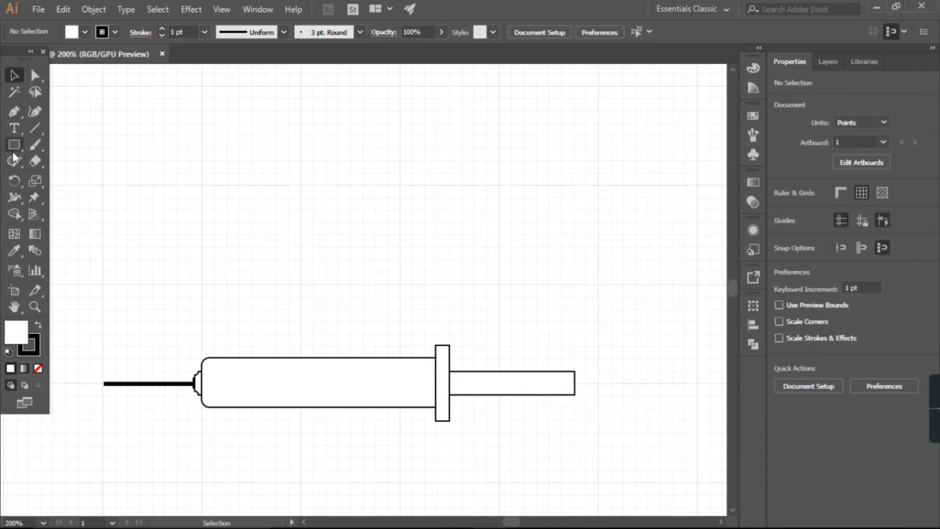
pyautogui.scroll(1, 588, 387)
pyautogui.moveTo(557, 338); pyautogui.dragTo(569, 412)
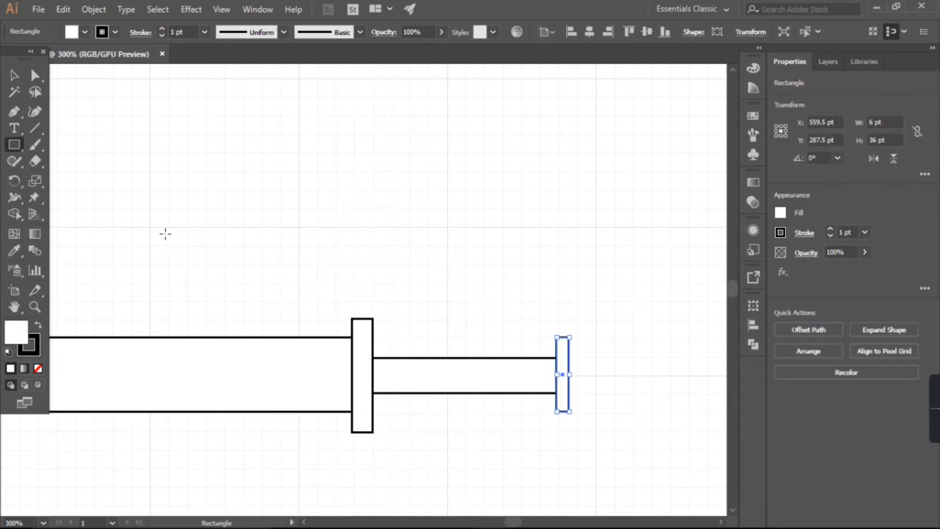
# Step: Try to round an outer corner of the thumb rest rectangle with its corner widget, and undo the change
pyautogui.scroll(5, 564, 350)
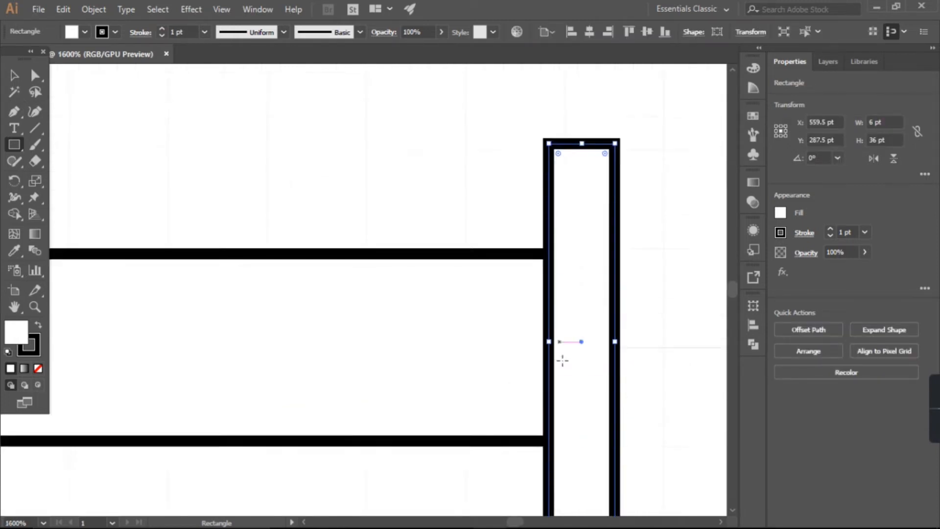
pyautogui.press('a')
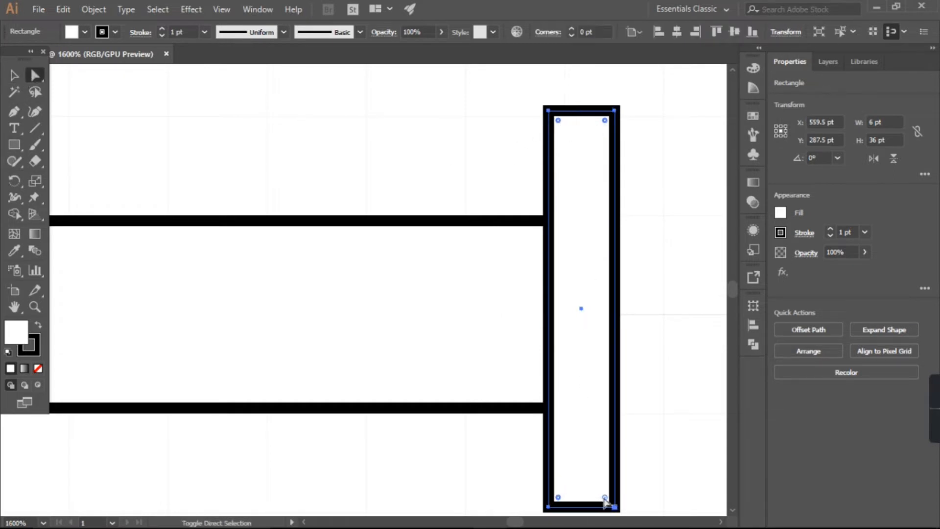
pyautogui.hotkey('ctrl', 'shift', 'a')
pyautogui.press('v')
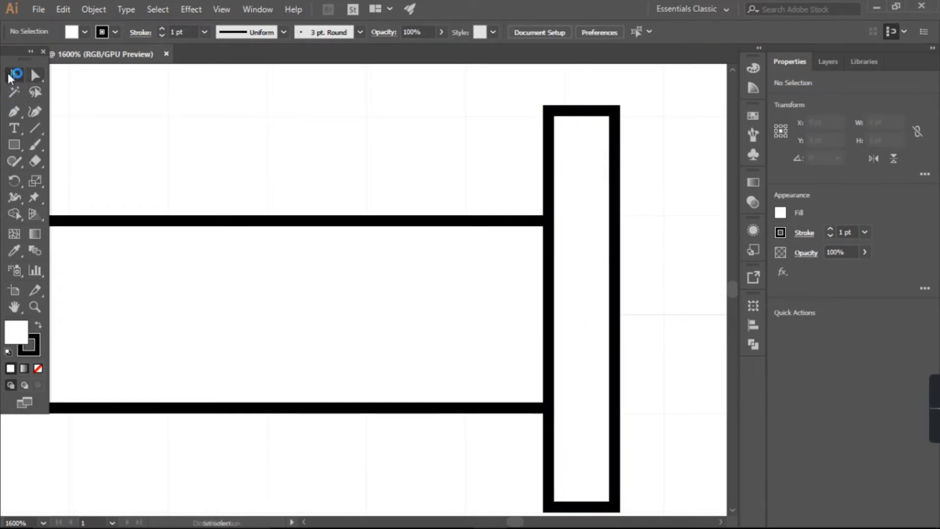
pyautogui.click(545, 147)
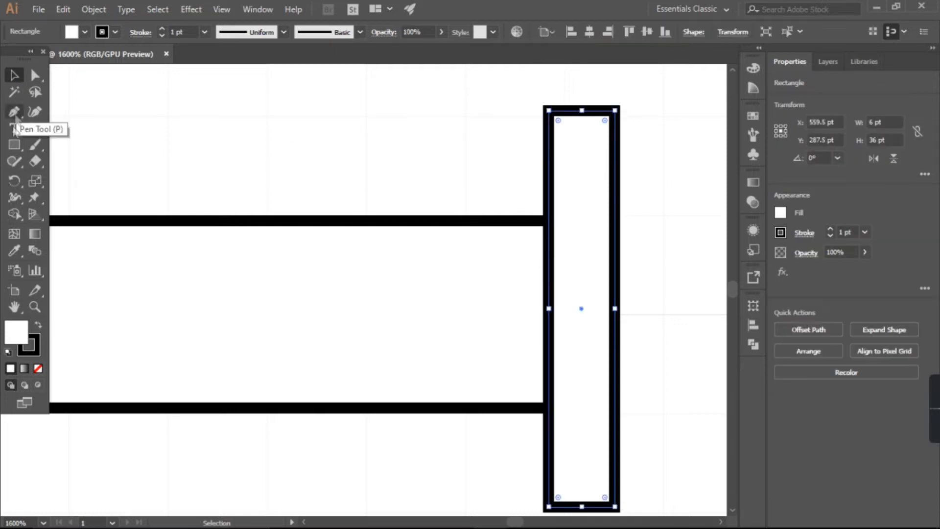
pyautogui.click(34, 76)
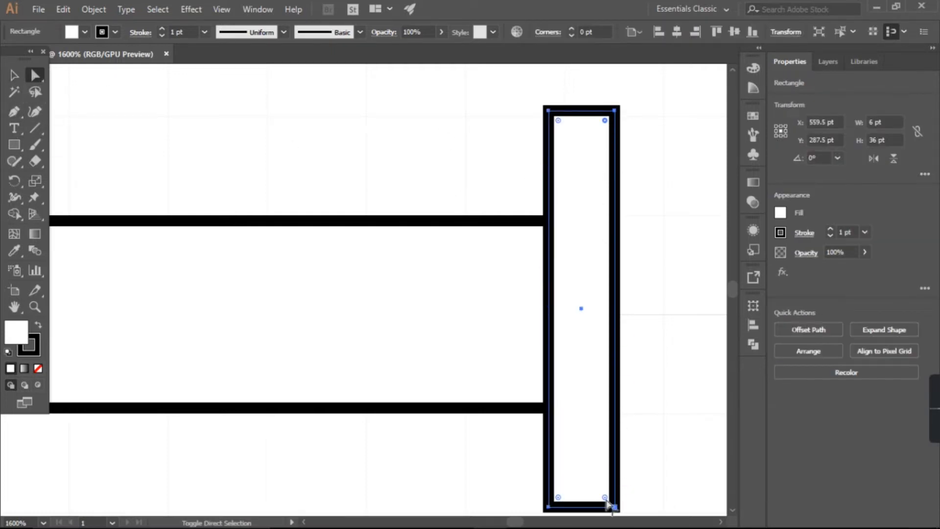
pyautogui.hotkey('ctrl', 'shift', 'a')
pyautogui.click(606, 131)
pyautogui.click(606, 120)
pyautogui.moveTo(606, 121); pyautogui.dragTo(594, 133)
pyautogui.hotkey('ctrl', 'z')
pyautogui.hotkey('ctrl', 'shift', 'a')
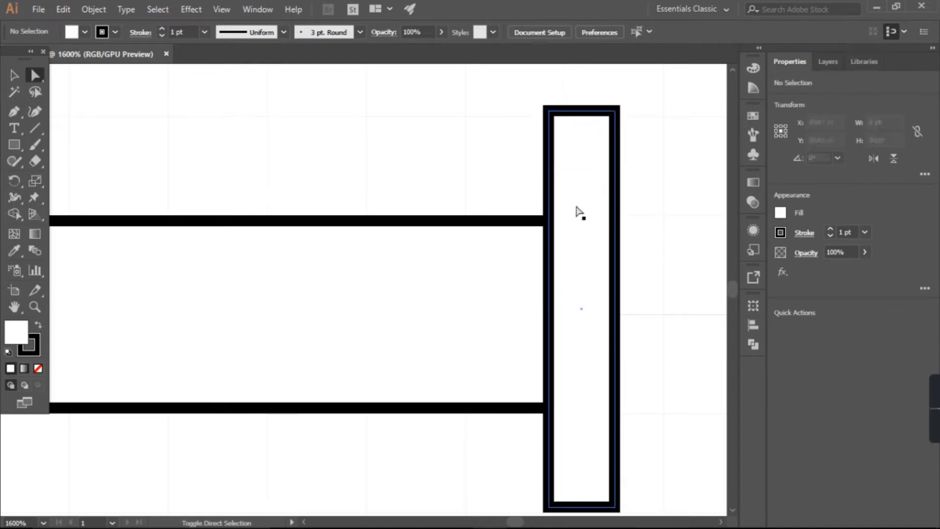
# Step: Round the outer corners of the thumb rest rectangle by Direct Selection and deselect it
pyautogui.click(605, 505)
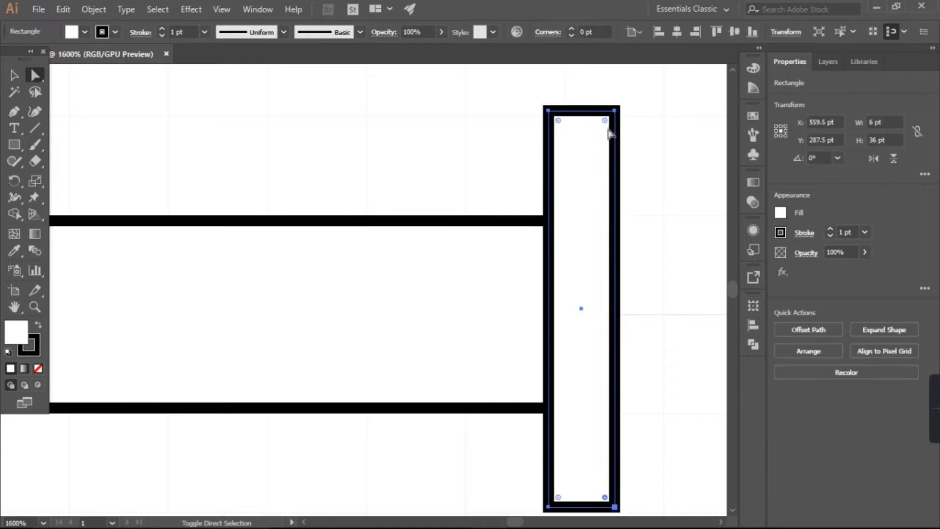
pyautogui.moveTo(605, 121); pyautogui.dragTo(585, 145)
pyautogui.click(14, 76)
pyautogui.click(245, 156)
# Step: Select the whole syringe and merge the plunger rod with the thumb rest using Shape Builder
pyautogui.scroll(-6, 284, 220)
pyautogui.hscroll(-4, 297, 294)
pyautogui.scroll(-1, 288, 316)
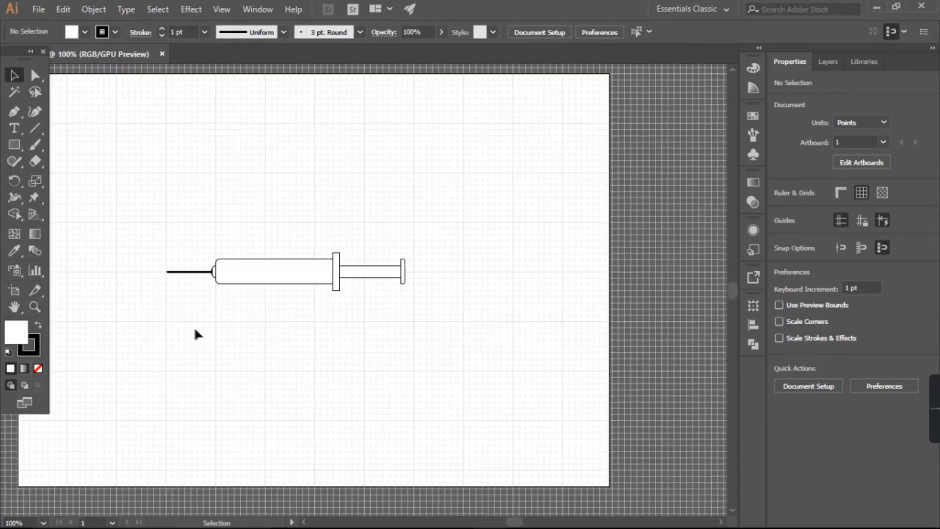
pyautogui.moveTo(202, 332); pyautogui.dragTo(456, 204)
pyautogui.click(15, 215)
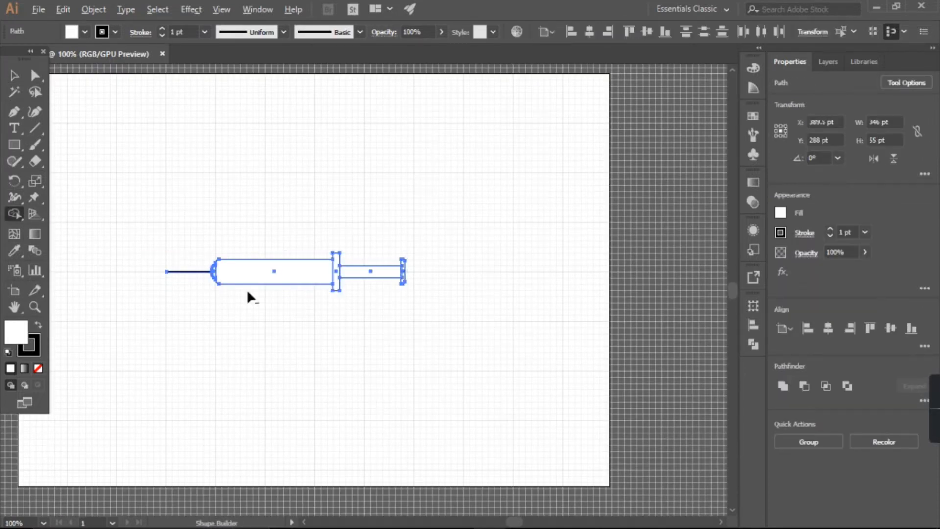
pyautogui.scroll(4, 260, 299)
pyautogui.click(492, 239)
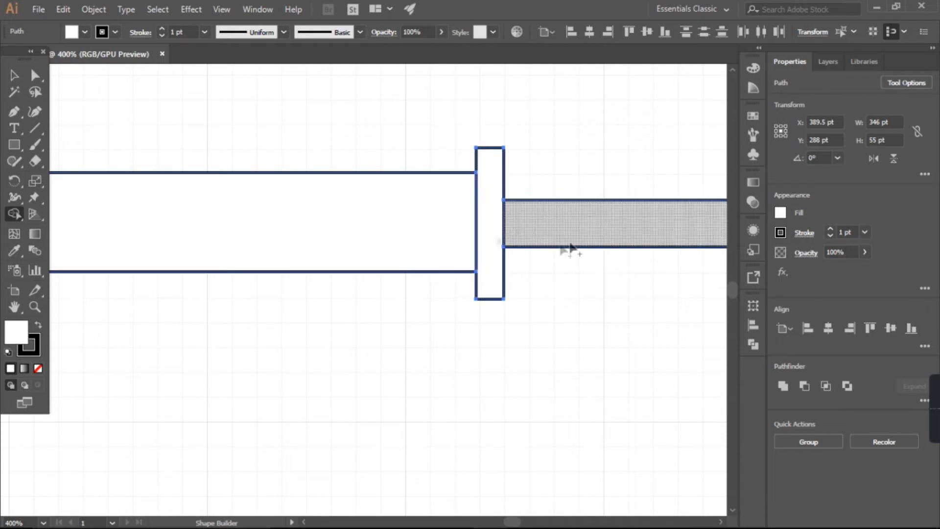
pyautogui.scroll(-2, 543, 263)
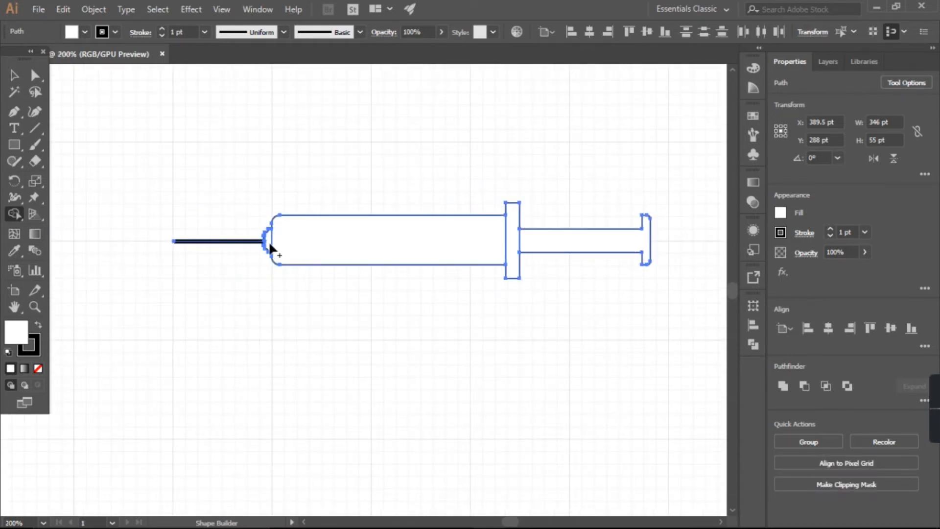
pyautogui.scroll(5, 269, 247)
pyautogui.hscroll(-1, 128, 231)
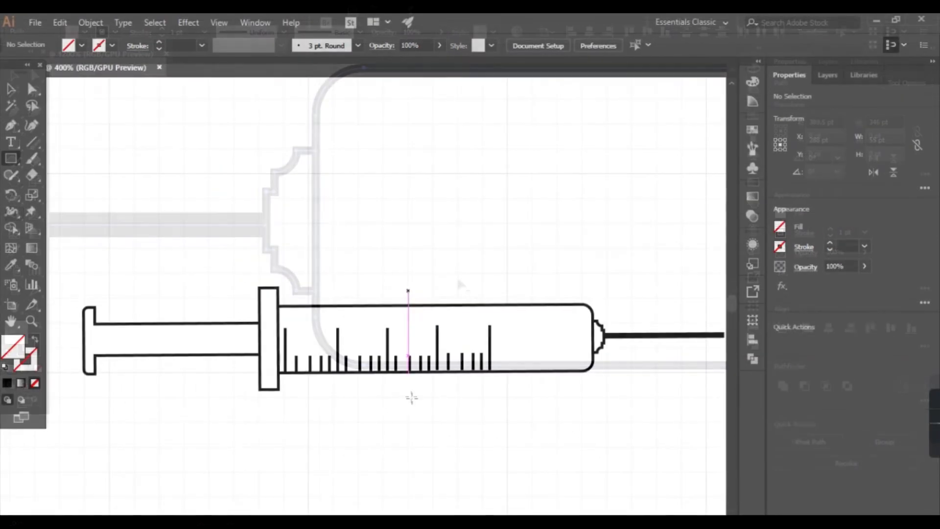
# Step: Draw an upright rectangle without fill or stroke across the barrel between the third and fourth long scale marks, and narrow it
pyautogui.moveTo(404, 293)
pyautogui.mouseDown()
pyautogui.moveTo(430, 398)
pyautogui.moveTo(409, 398)
pyautogui.moveTo(430, 397)
pyautogui.mouseUp()
pyautogui.moveTo(406, 349)
pyautogui.mouseDown()
pyautogui.moveTo(431, 345)
pyautogui.moveTo(421, 345)
pyautogui.mouseUp()
# Step: Try to split the barrel at the narrow rectangle with Shape Builder, removing the rectangle's protruding ends
pyautogui.press('v')
pyautogui.moveTo(164, 149); pyautogui.dragTo(455, 423)
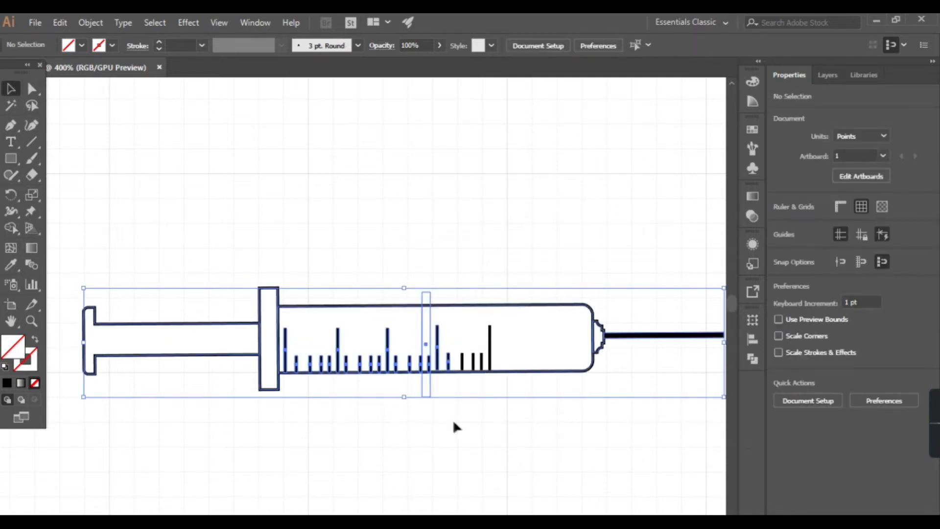
pyautogui.click(11, 228)
pyautogui.moveTo(436, 357); pyautogui.dragTo(436, 391)
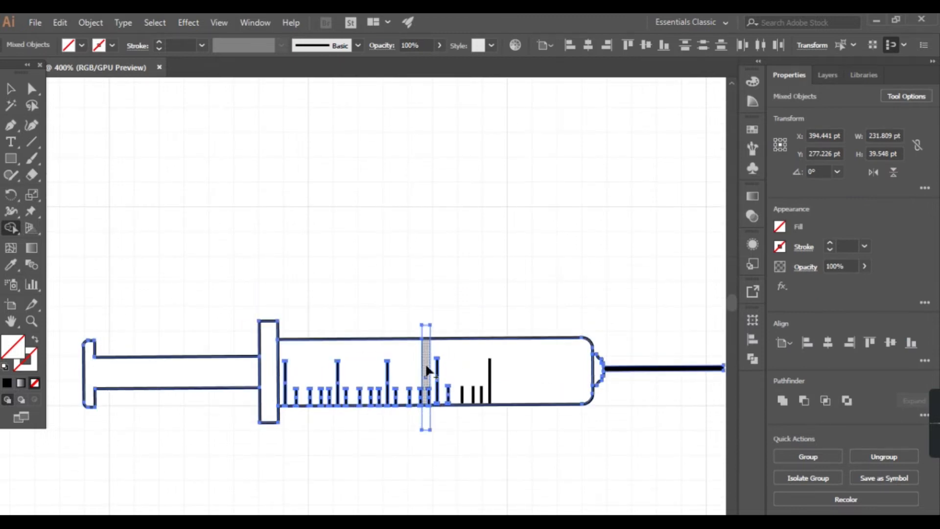
pyautogui.click(437, 365)
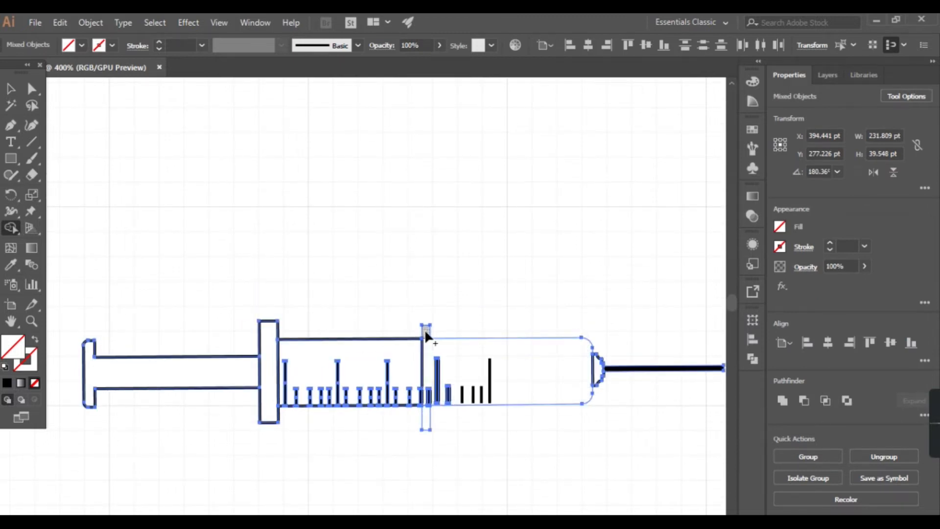
pyautogui.scroll(3, 428, 428)
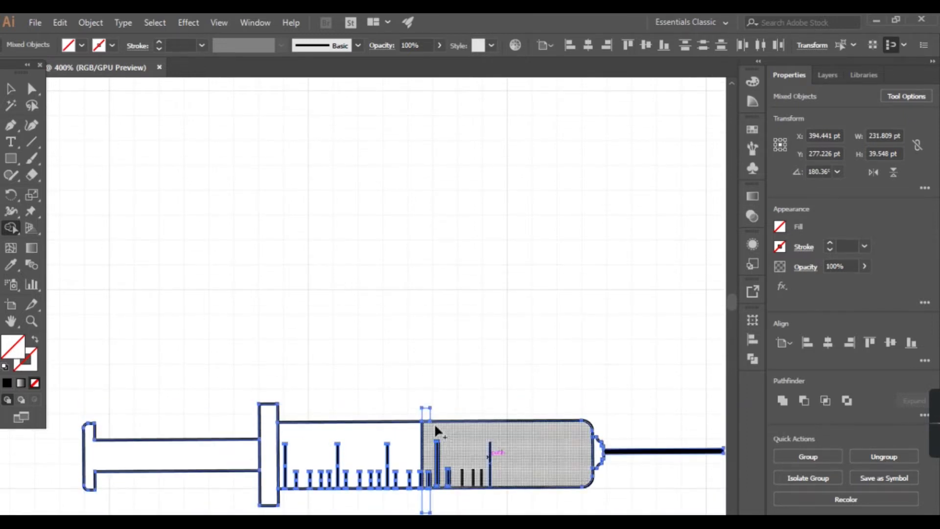
pyautogui.scroll(-1, 433, 485)
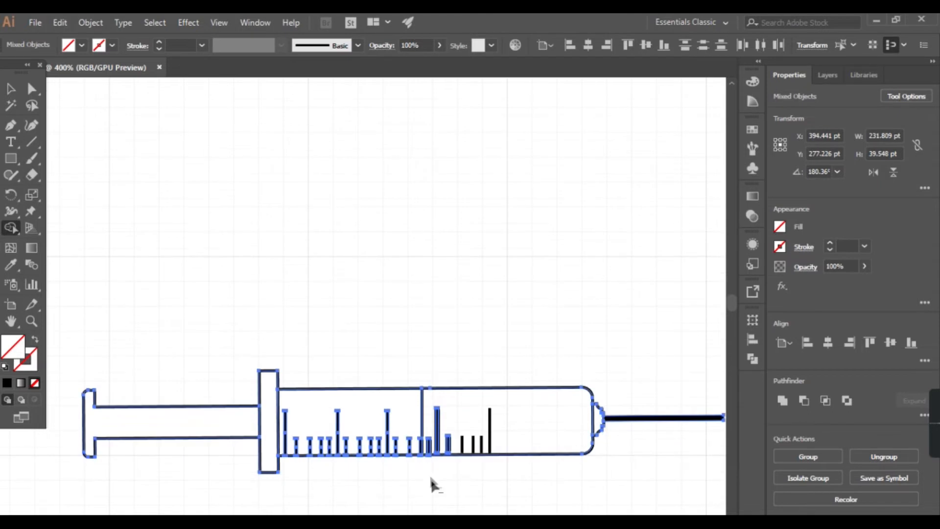
pyautogui.press('v')
pyautogui.click(178, 153)
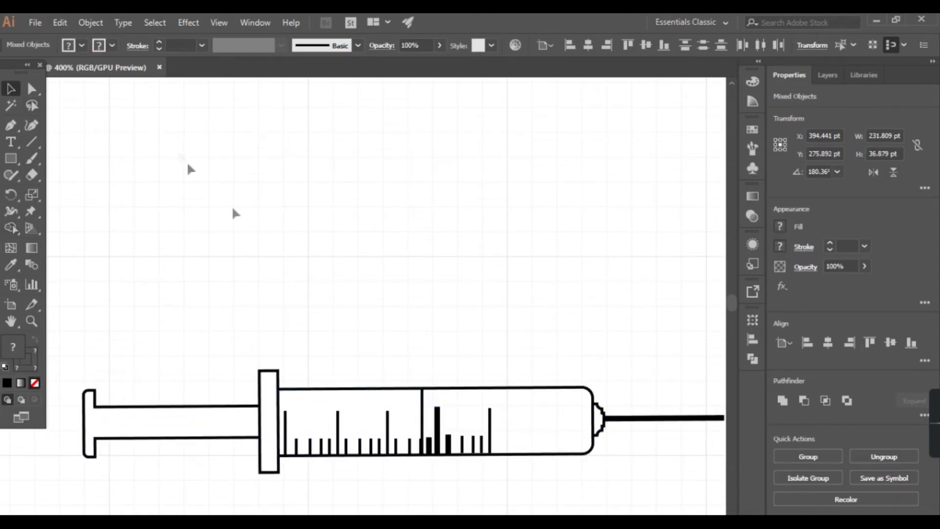
# Step: Check the selection of the split barrel section, and undo the split and the rectangle's narrowing
pyautogui.click(420, 415)
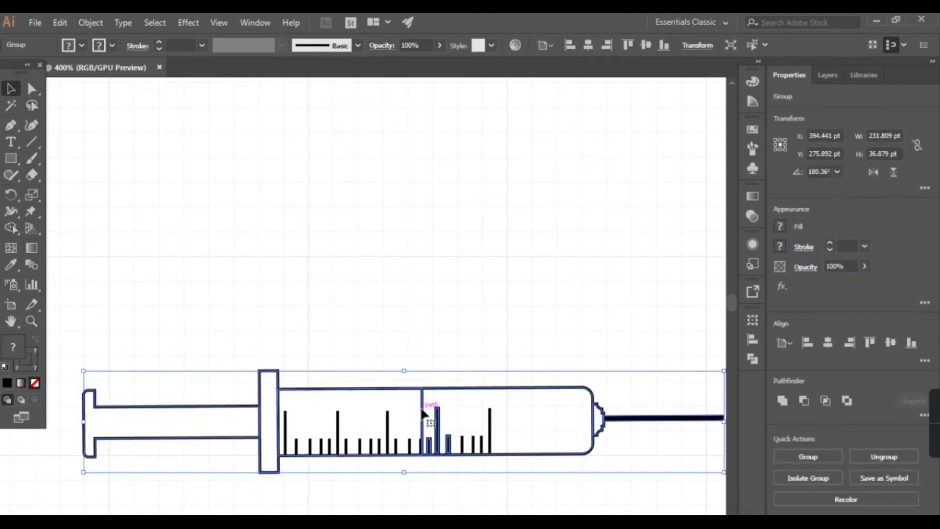
pyautogui.click(421, 338)
pyautogui.hotkey('ctrl', 'z')
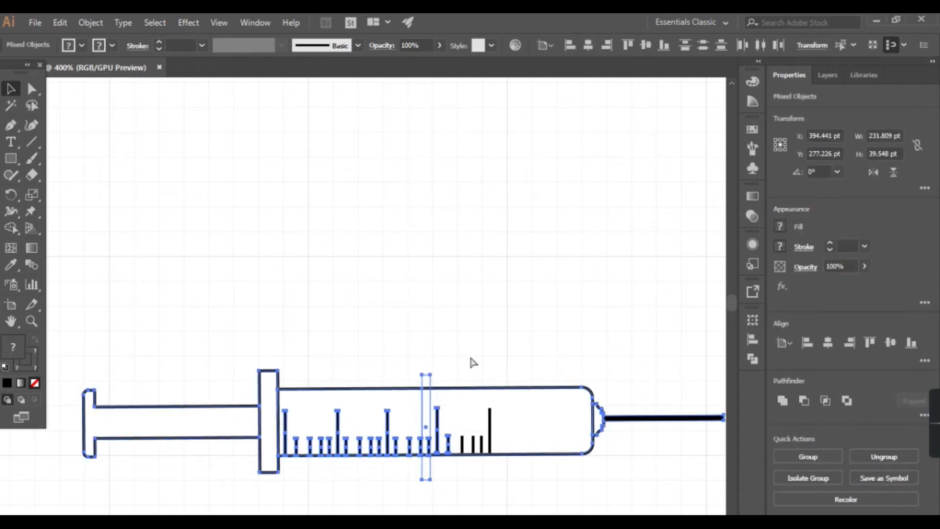
pyautogui.hotkey('ctrl', 'z')
pyautogui.hotkey('ctrl', 'z')
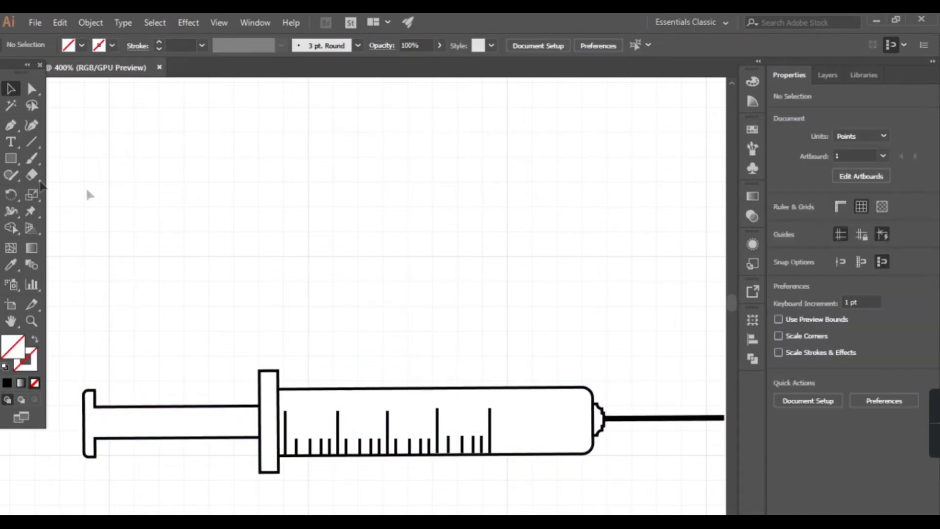
# Step: Draw a vertical Pen line about 40 pt long across the barrel at X 401 pt, ending at Y 297 pt
pyautogui.click(11, 125)
pyautogui.click(422, 369)
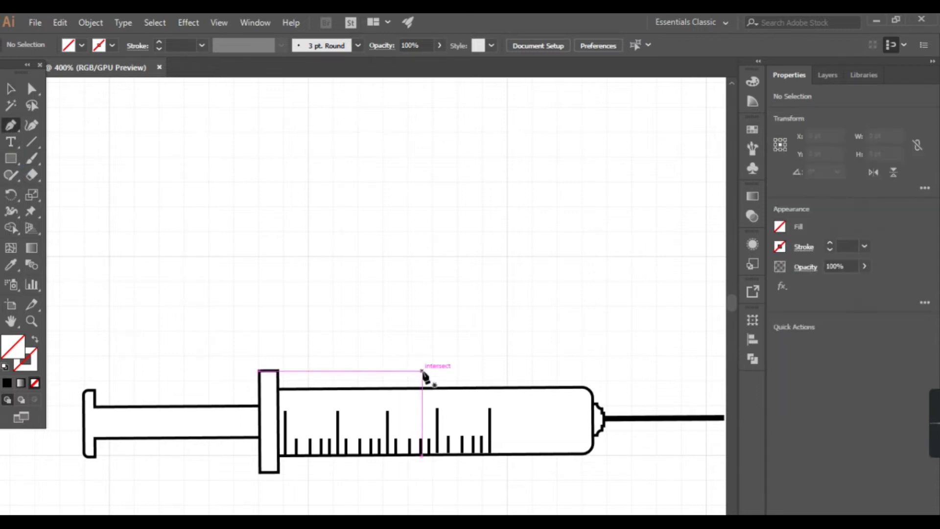
pyautogui.click(422, 480)
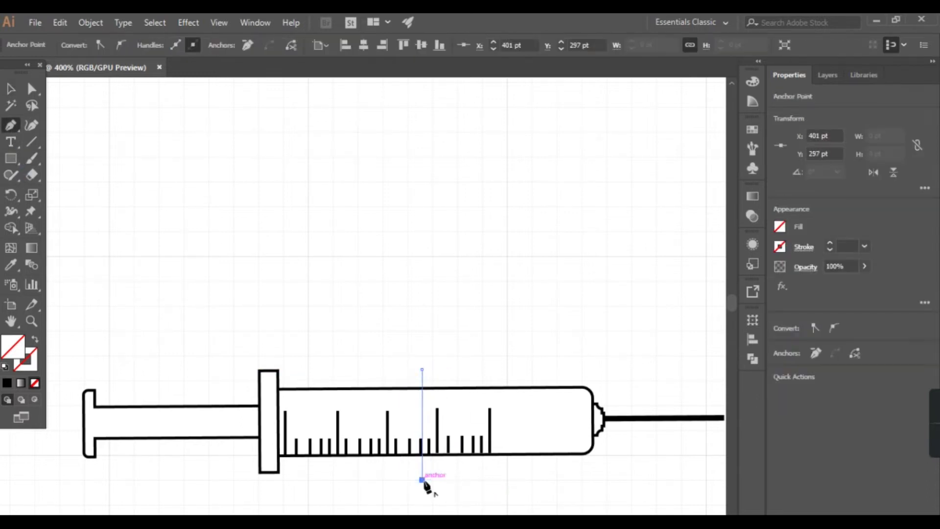
# Step: Select the syringe with the rectangle and line, and try to split off the barrel's needle-side section with Shape Builder
pyautogui.click(10, 91)
pyautogui.moveTo(202, 181); pyautogui.dragTo(542, 499)
pyautogui.click(11, 227)
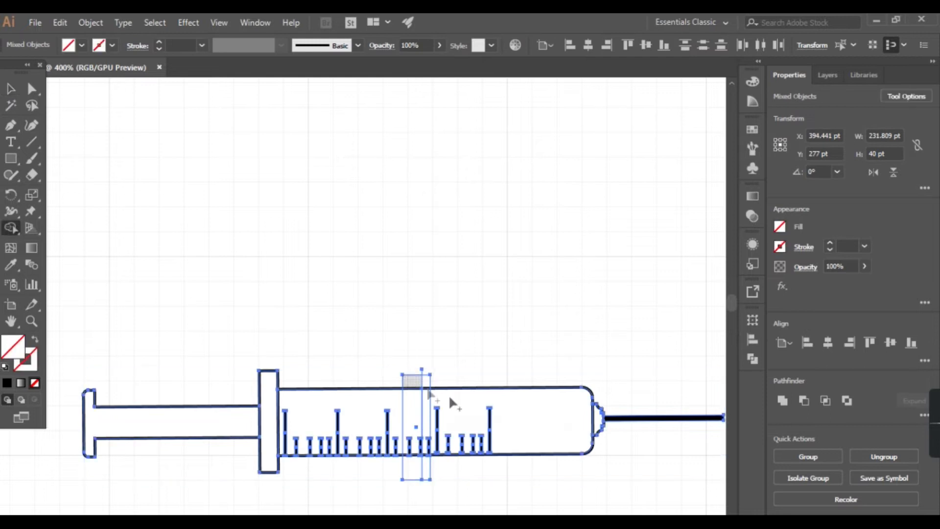
pyautogui.click(434, 402)
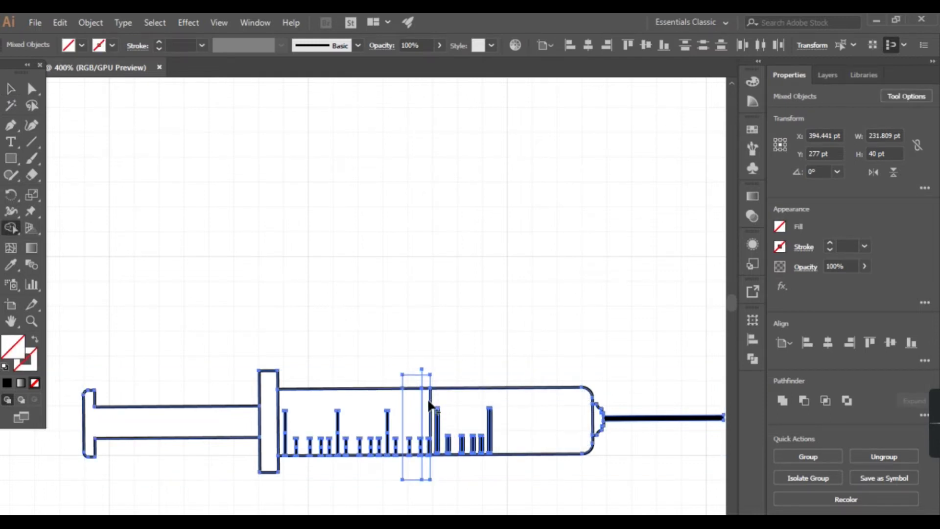
pyautogui.click(428, 402)
pyautogui.hotkey('ctrl', 'z')
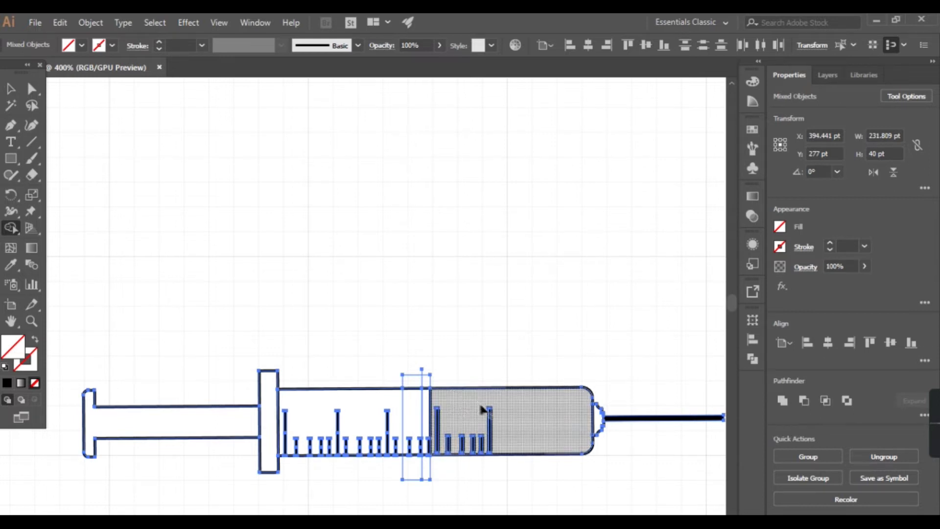
pyautogui.hotkey('ctrl', 'z')
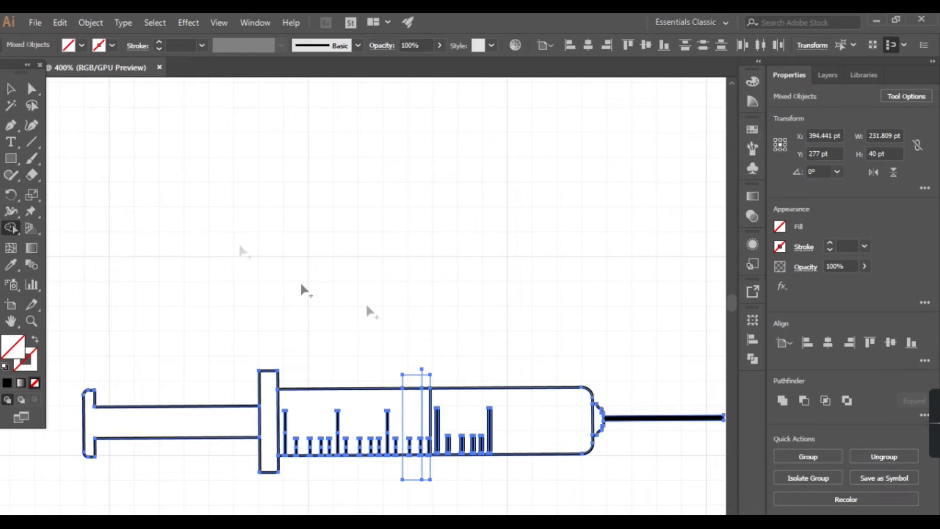
# Step: Try selecting the barrel's needle-side section on its own, undo the split and deselect everything
pyautogui.click(9, 91)
pyautogui.click(498, 272)
pyautogui.click(524, 415)
pyautogui.click(518, 358)
pyautogui.click(512, 405)
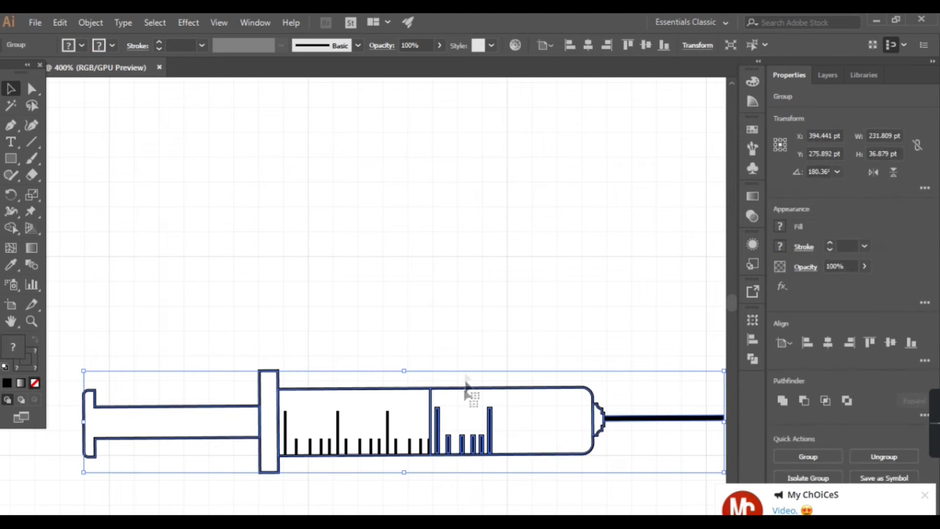
pyautogui.rightClick(436, 346)
pyautogui.click(402, 362)
pyautogui.hotkey('ctrl', 'z')
pyautogui.click(492, 397)
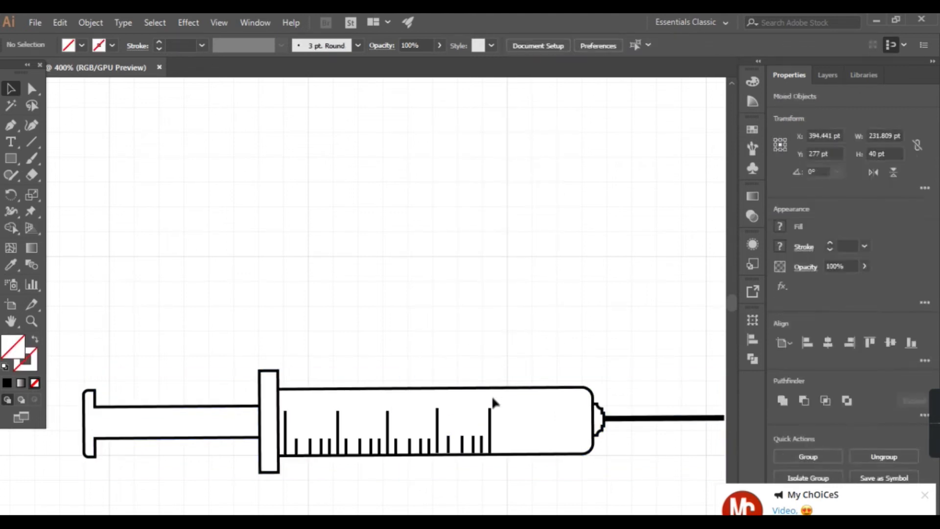
# Step: Draw a second vertical Pen line about 47 pt long across the barrel at X 403 pt, ending at Y 304 pt
pyautogui.moveTo(928, 427)
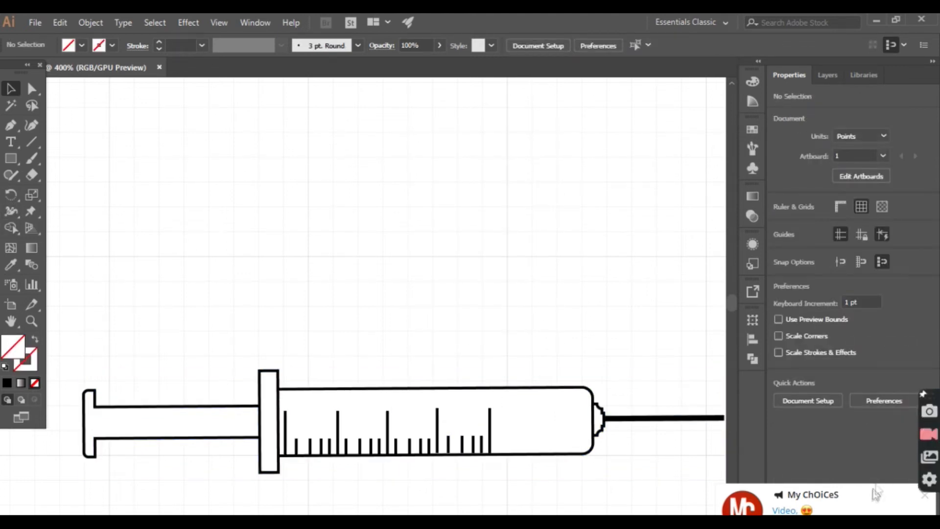
pyautogui.click(10, 125)
pyautogui.click(428, 370)
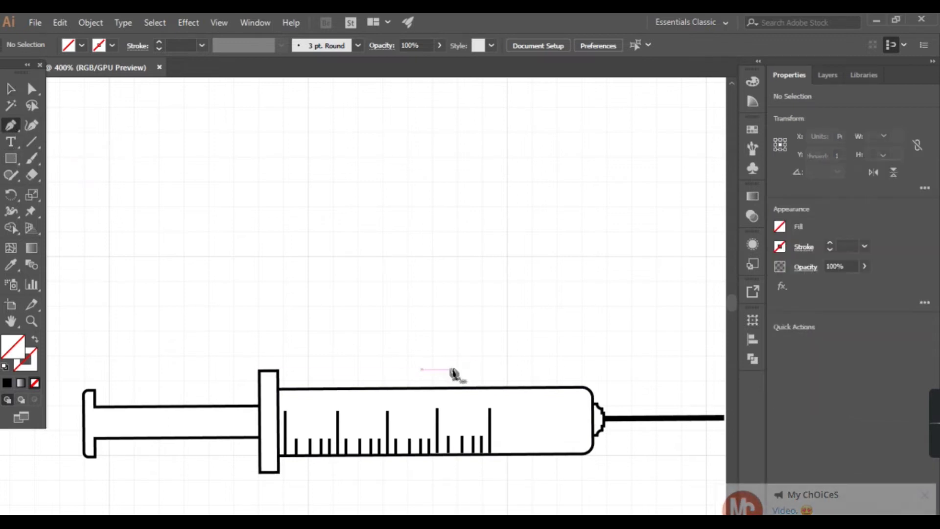
pyautogui.click(428, 498)
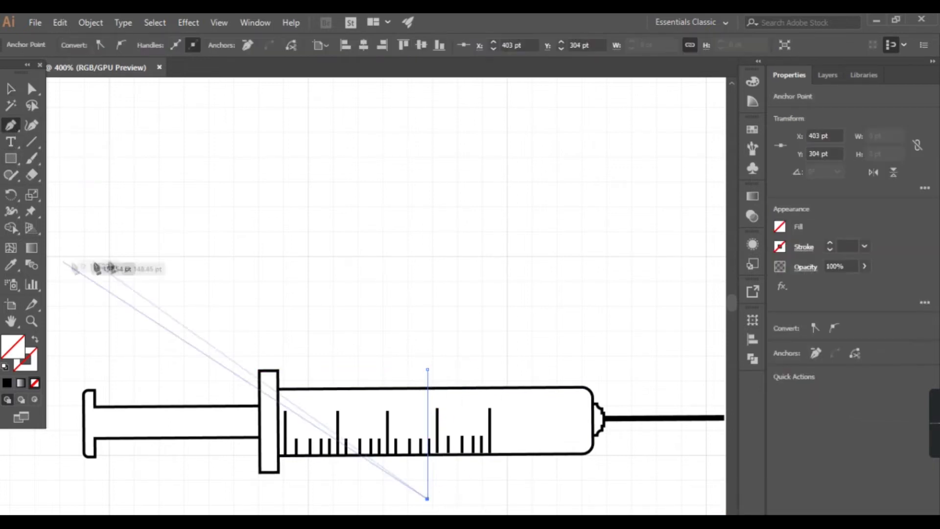
# Step: Select all the artwork and split off the barrel section next to the flange with Shape Builder
pyautogui.hotkey('ctrl', 'a')
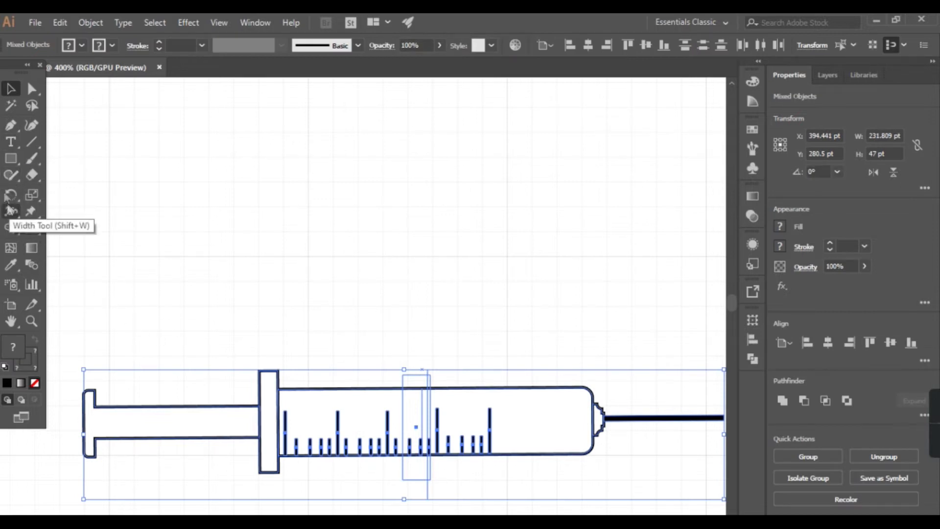
pyautogui.click(10, 228)
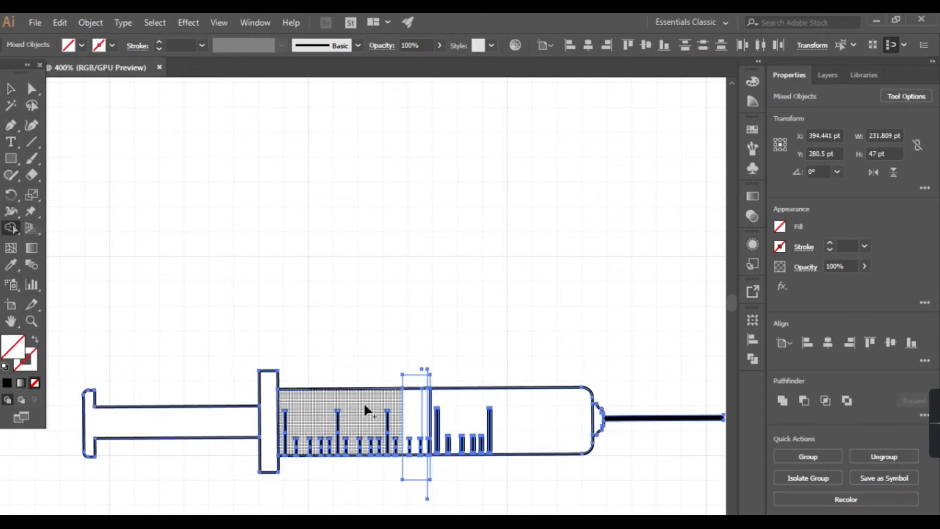
pyautogui.click(365, 404)
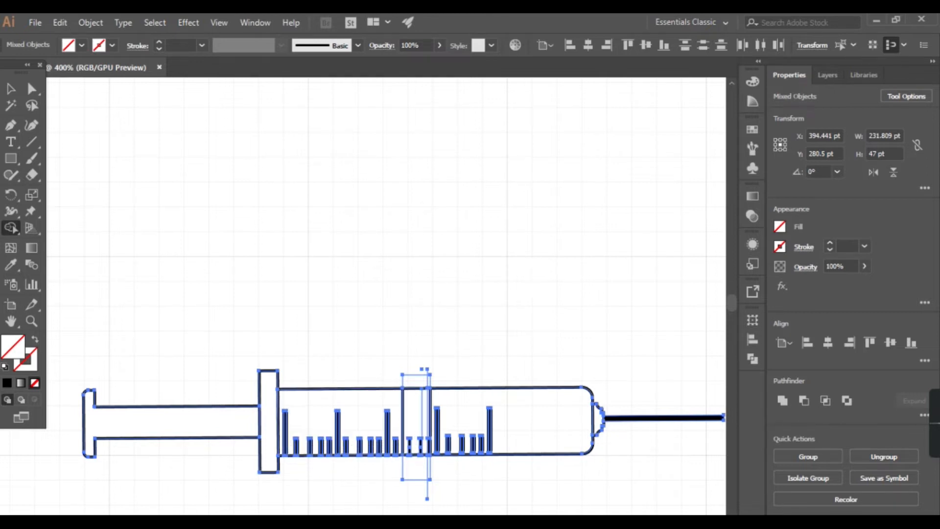
# Step: Ungroup the artwork split by Shape Builder and try to move the syringe parts away from the scale marks
pyautogui.click(11, 88)
pyautogui.click(156, 151)
pyautogui.moveTo(430, 361); pyautogui.dragTo(497, 404)
pyautogui.click(499, 402)
pyautogui.moveTo(421, 363); pyautogui.dragTo(449, 392)
pyautogui.rightClick(450, 393)
pyautogui.click(470, 269)
pyautogui.moveTo(519, 394); pyautogui.dragTo(500, 330)
pyautogui.click(514, 319)
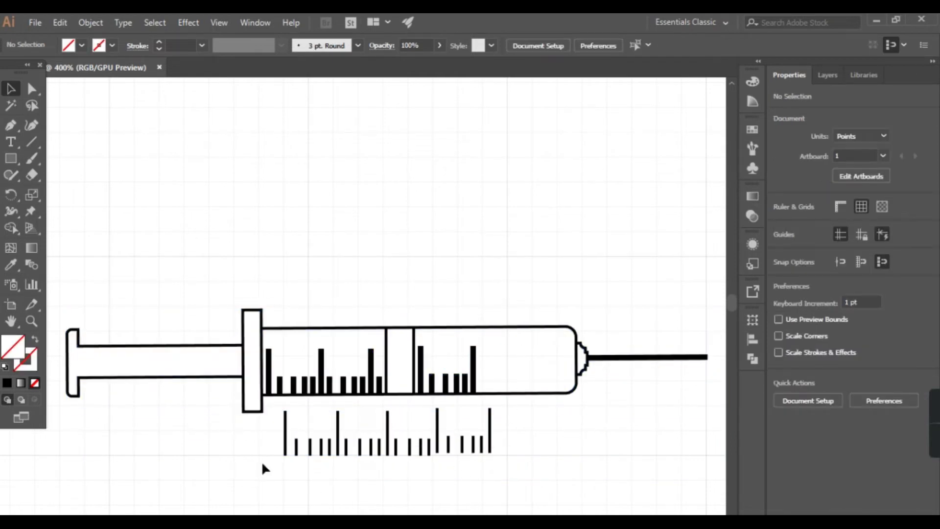
# Step: Undo the moves and the barrel split to restore the syringe group, and deselect it
pyautogui.moveTo(246, 403); pyautogui.dragTo(262, 464)
pyautogui.click(533, 303)
pyautogui.moveTo(533, 389); pyautogui.dragTo(515, 431)
pyautogui.click(449, 300)
pyautogui.click(534, 392)
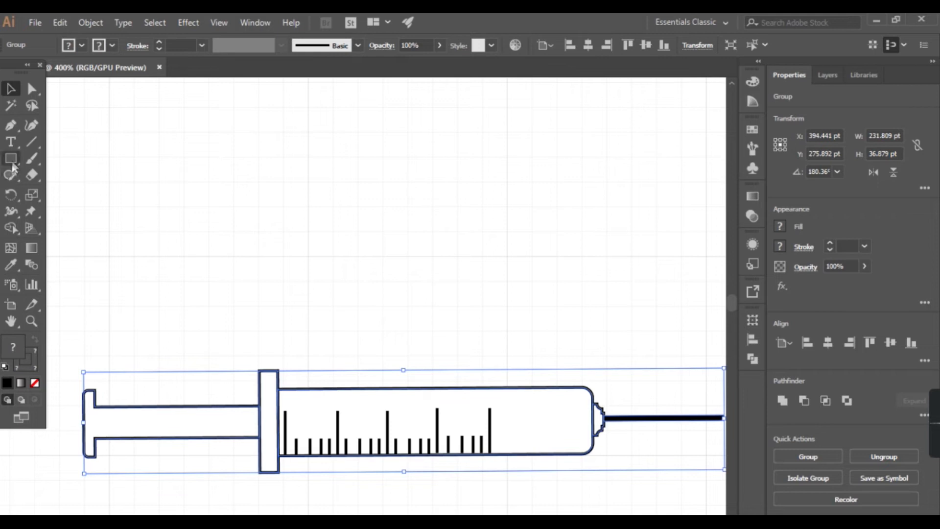
pyautogui.click(321, 278)
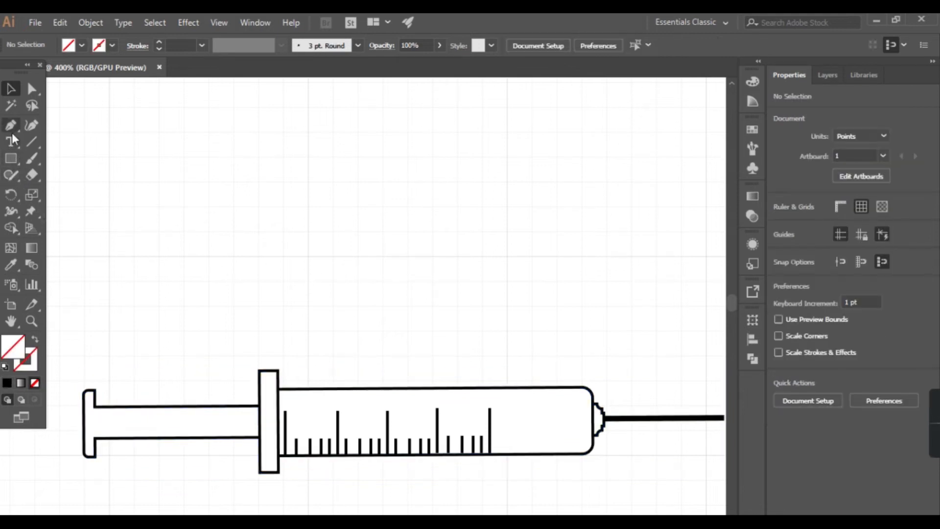
# Step: Draw a vertical Pen line 47 pt long across the barrel at X 403 pt and split off the needle-side section with Shape Builder
pyautogui.click(428, 370)
pyautogui.click(428, 499)
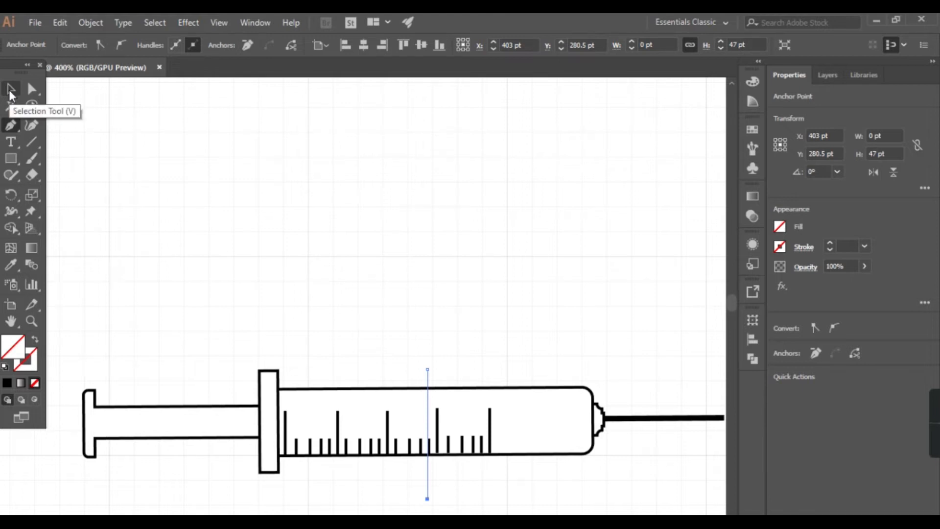
pyautogui.click(10, 92)
pyautogui.keyDown('shift'); pyautogui.click(490, 390); pyautogui.keyUp('shift')
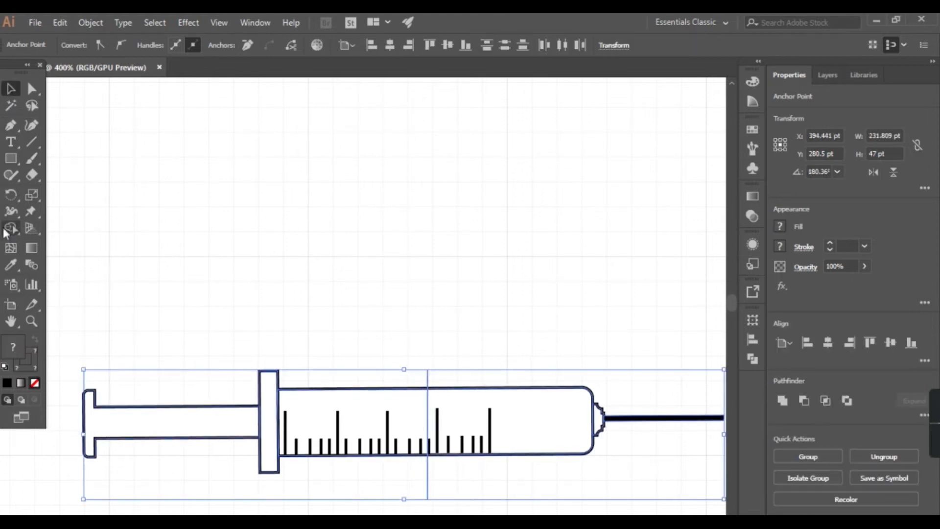
pyautogui.click(5, 231)
pyautogui.click(525, 426)
pyautogui.click(11, 89)
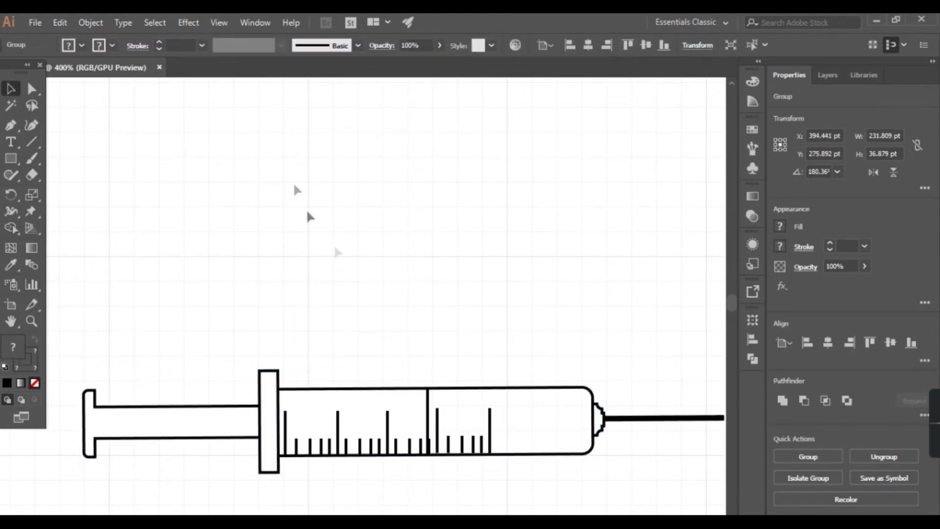
# Step: Ungroup the syringe and move the needle-side barrel section straight up, clear of the syringe
pyautogui.click(531, 421)
pyautogui.rightClick(527, 410)
pyautogui.click(539, 309)
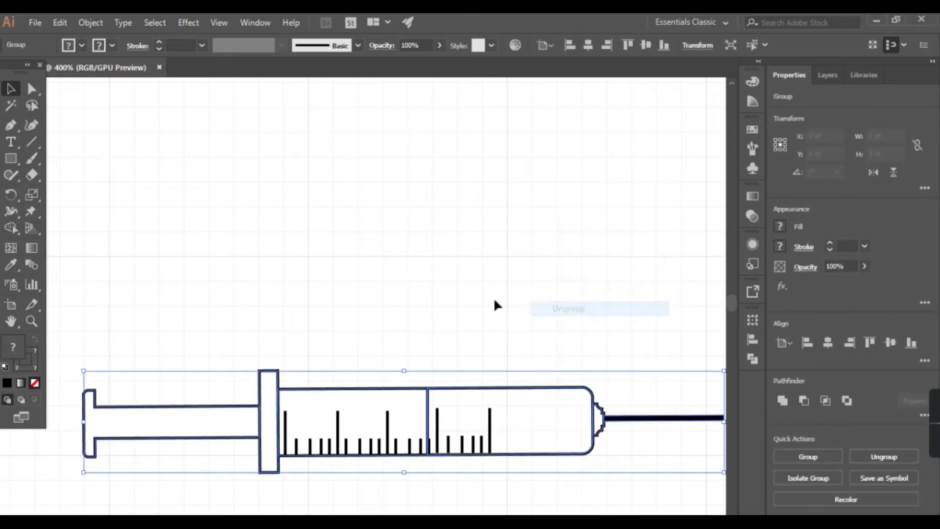
pyautogui.click(539, 400)
pyautogui.moveTo(537, 388); pyautogui.dragTo(537, 216)
# Step: Select the barrel with its scale marks and dividing line, and try to merge the sections with Shape Builder
pyautogui.click(414, 395)
pyautogui.moveTo(336, 336); pyautogui.dragTo(425, 435)
pyautogui.moveTo(388, 366); pyautogui.dragTo(462, 481)
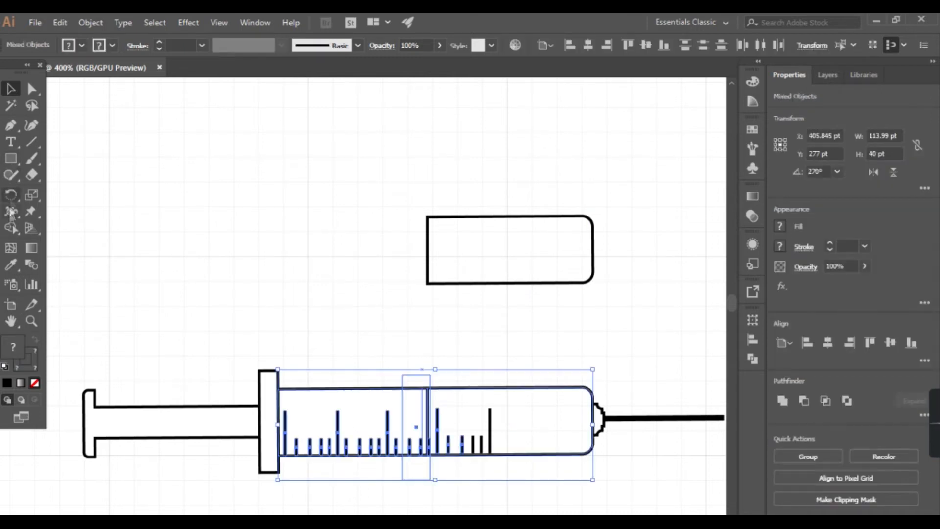
pyautogui.click(11, 228)
pyautogui.moveTo(353, 398); pyautogui.dragTo(431, 411)
pyautogui.click(11, 88)
pyautogui.click(503, 367)
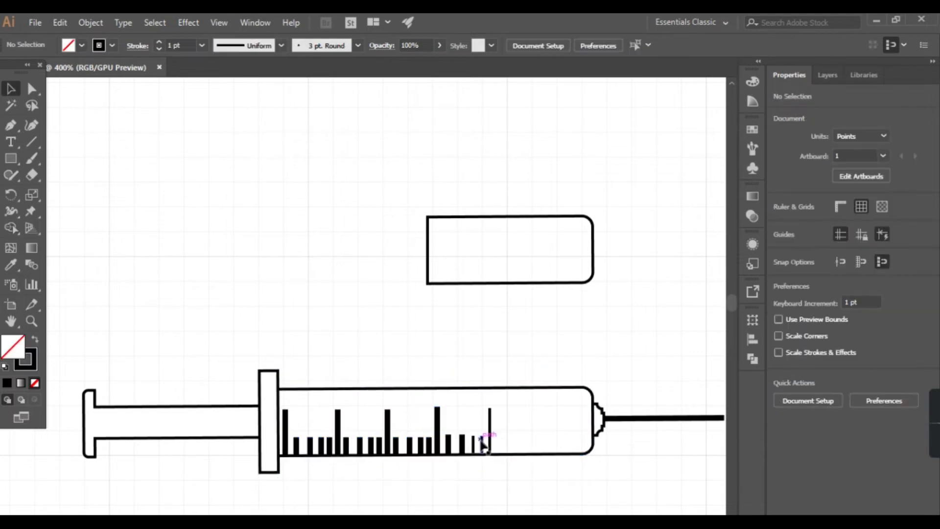
# Step: Select the group of thickened scale marks near the flange and set its fill to none
pyautogui.click(467, 448)
pyautogui.click(297, 447)
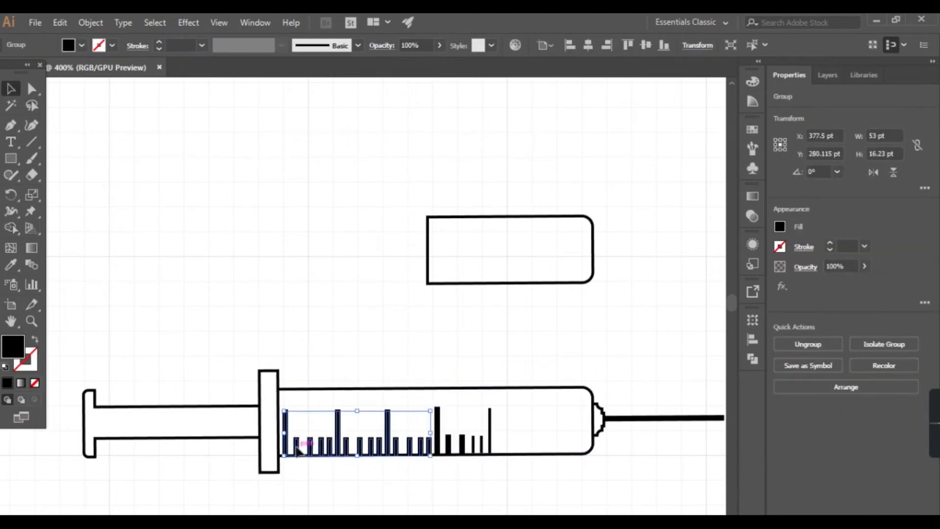
pyautogui.click(316, 448)
pyautogui.click(336, 447)
pyautogui.click(777, 231)
pyautogui.click(630, 276)
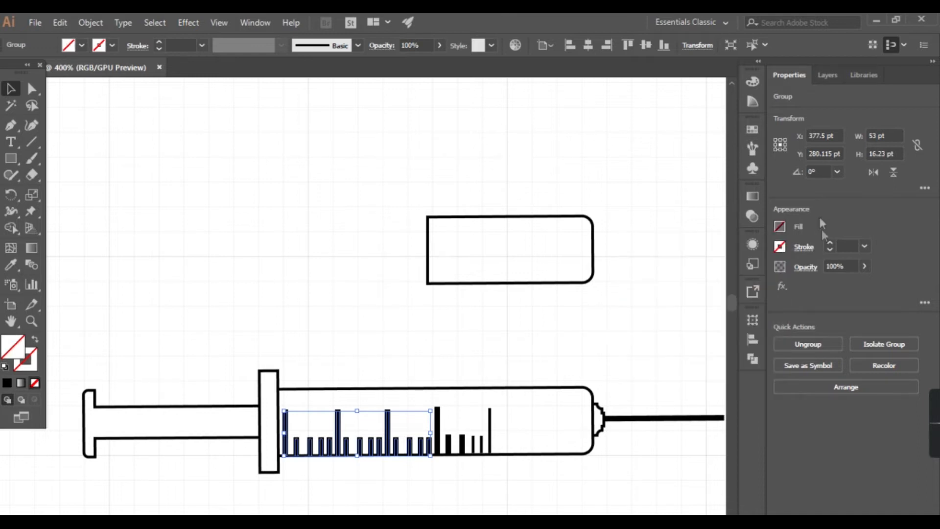
# Step: Try a thin black stroke of 0.5 pt or less on the scale mark group, and check a neighbouring mark
pyautogui.click(778, 247)
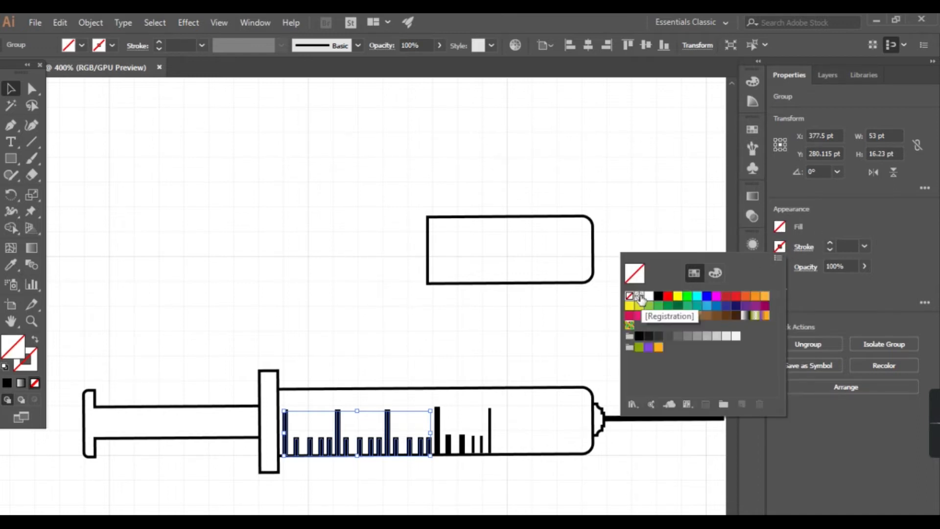
pyautogui.click(659, 296)
pyautogui.click(615, 208)
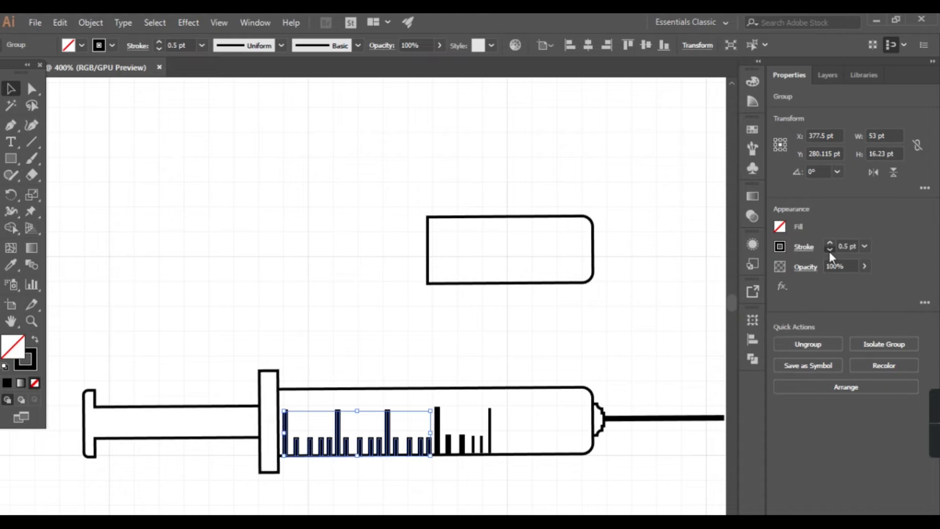
pyautogui.click(830, 250)
pyautogui.click(830, 251)
pyautogui.click(488, 417)
pyautogui.click(438, 443)
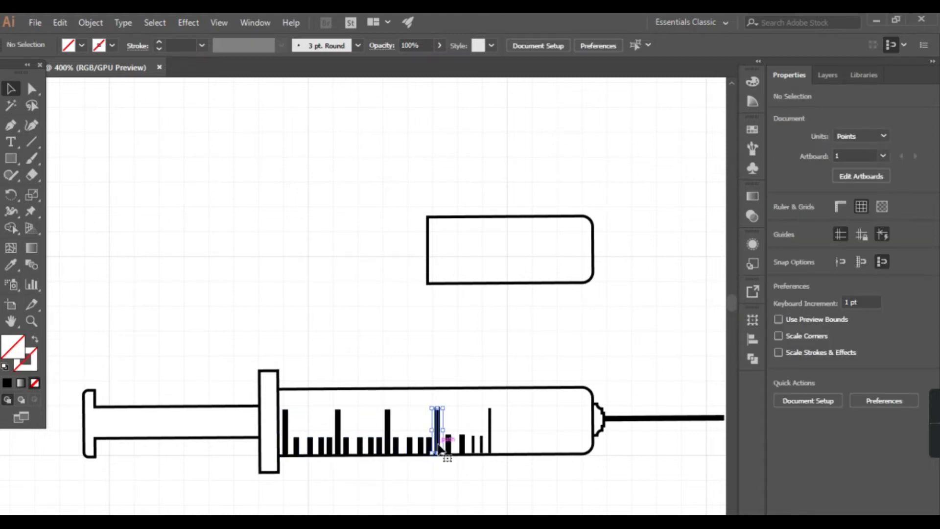
pyautogui.click(360, 296)
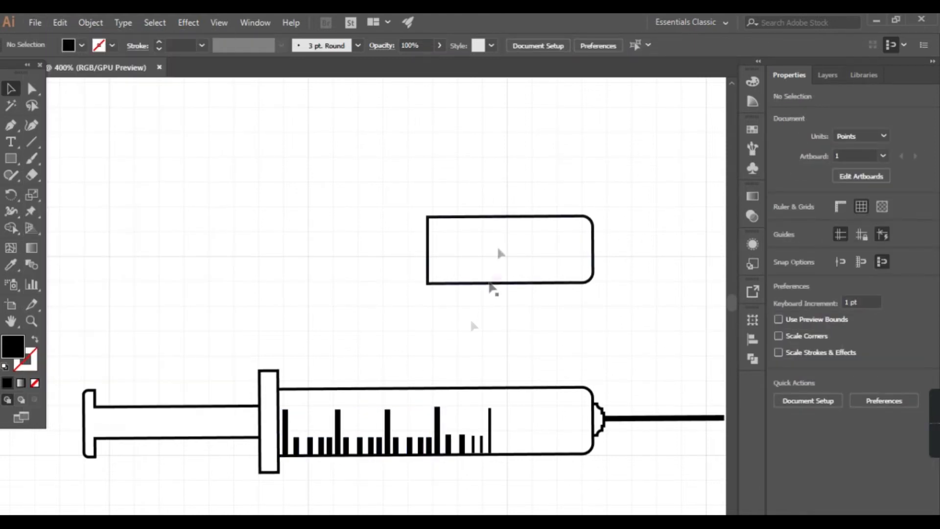
# Step: Undo the scale mark changes and the barrel merge, and clear the selection
pyautogui.click(420, 387)
pyautogui.hotkey('ctrl', 'z')
pyautogui.hotkey('ctrl', 'z')
pyautogui.hotkey('ctrl', 'z')
pyautogui.hotkey('ctrl', 'z')
pyautogui.hotkey('ctrl', 'z')
pyautogui.click(401, 351)
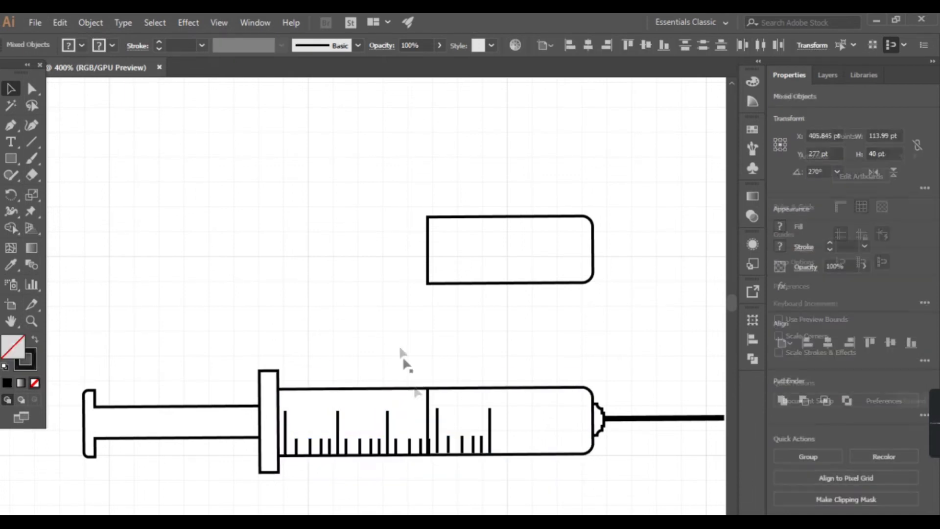
# Step: Select the barrel with the leftover construction paths and erase the extra pieces and dividing line with Shape Builder
pyautogui.click(440, 394)
pyautogui.hotkey('shift', 'm')
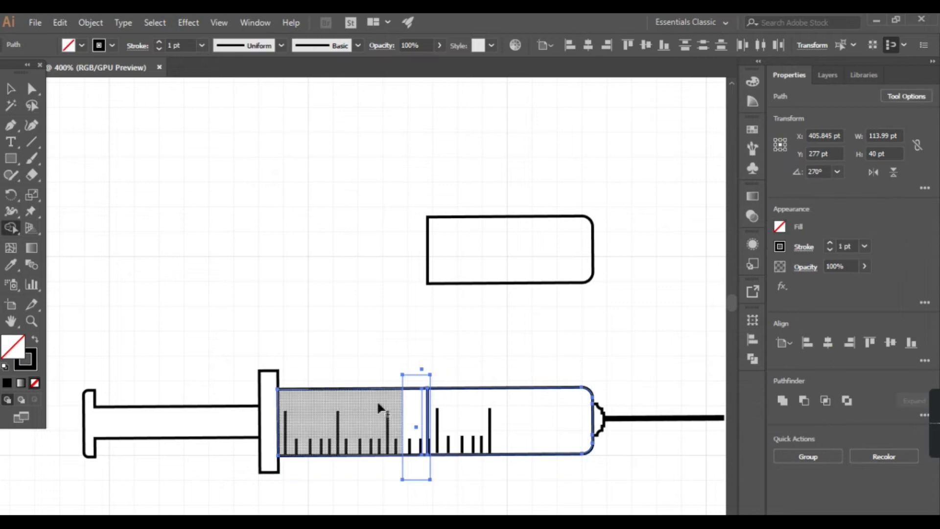
pyautogui.keyDown('alt'); pyautogui.click(412, 378); pyautogui.keyUp('alt')
pyautogui.keyDown('alt'); pyautogui.click(417, 462); pyautogui.keyUp('alt')
pyautogui.click(419, 401)
pyautogui.scroll(3, 419, 400)
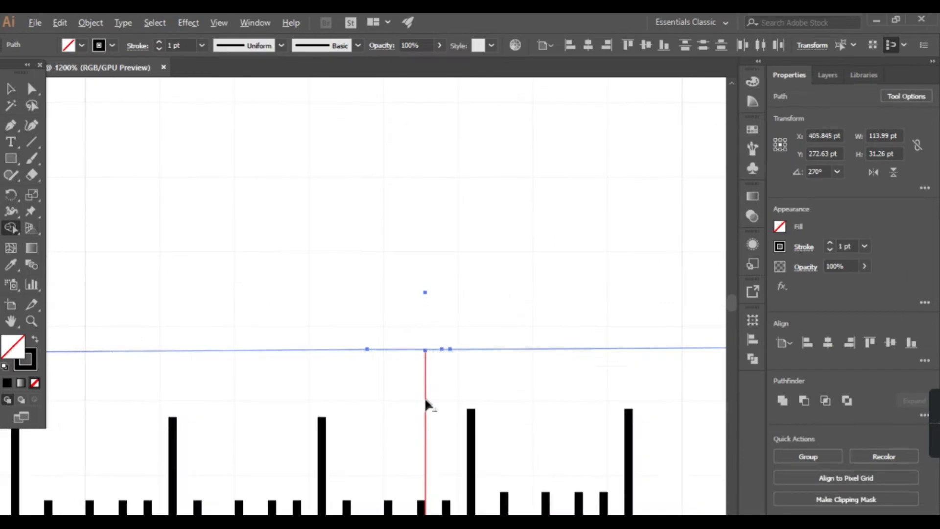
pyautogui.keyDown('alt'); pyautogui.click(425, 391); pyautogui.keyUp('alt')
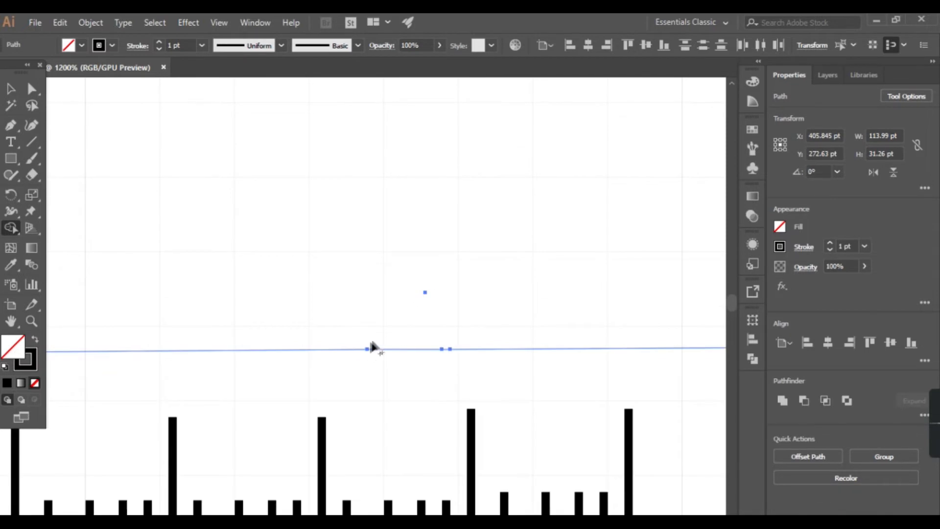
# Step: Delete the stray construction paths left around the barrel, keeping the separate needle-side section
pyautogui.press('v')
pyautogui.click(269, 183)
pyautogui.scroll(-4, 301, 272)
pyautogui.hotkey('ctrl', 'z')
pyautogui.click(313, 260)
pyautogui.hotkey('ctrl', 'z')
pyautogui.hotkey('ctrl', 'z')
pyautogui.hotkey('ctrl', 'z')
pyautogui.click(326, 258)
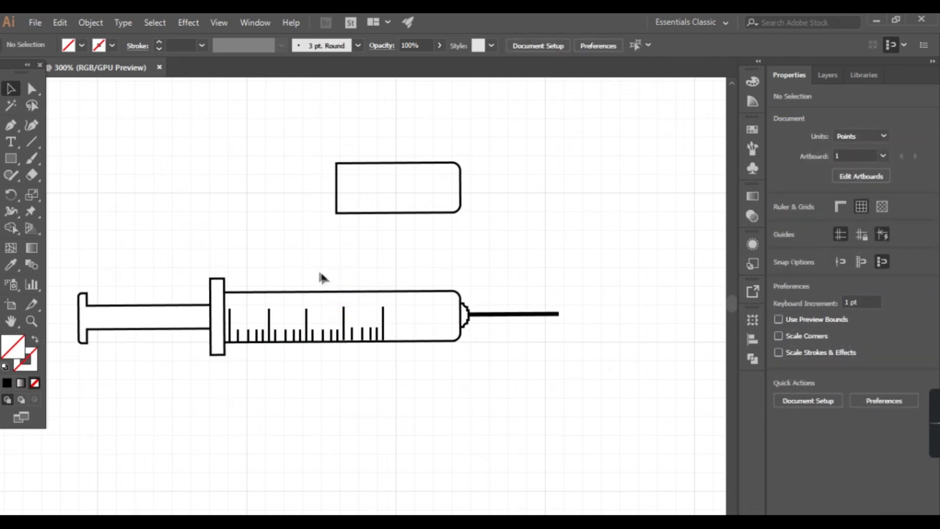
pyautogui.press('Delete')
pyautogui.moveTo(327, 367); pyautogui.dragTo(343, 346)
pyautogui.press('Delete')
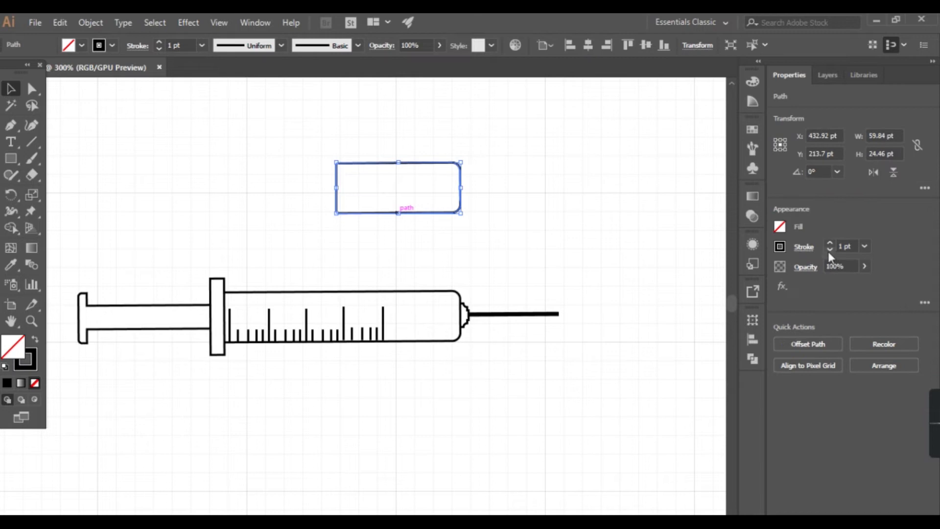
# Step: Set the separate barrel section's stroke to none and move it down onto the needle end of the barrel
pyautogui.click(780, 247)
pyautogui.click(630, 296)
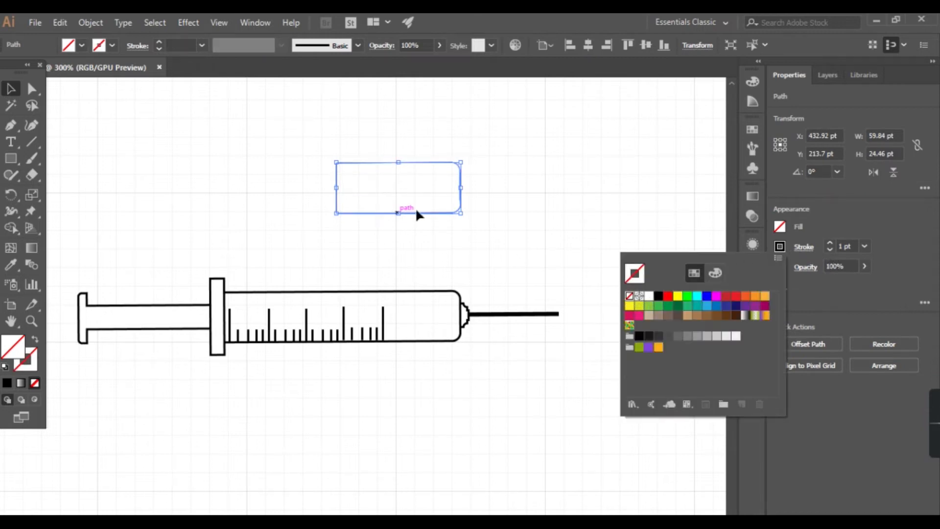
pyautogui.moveTo(437, 213); pyautogui.dragTo(439, 341)
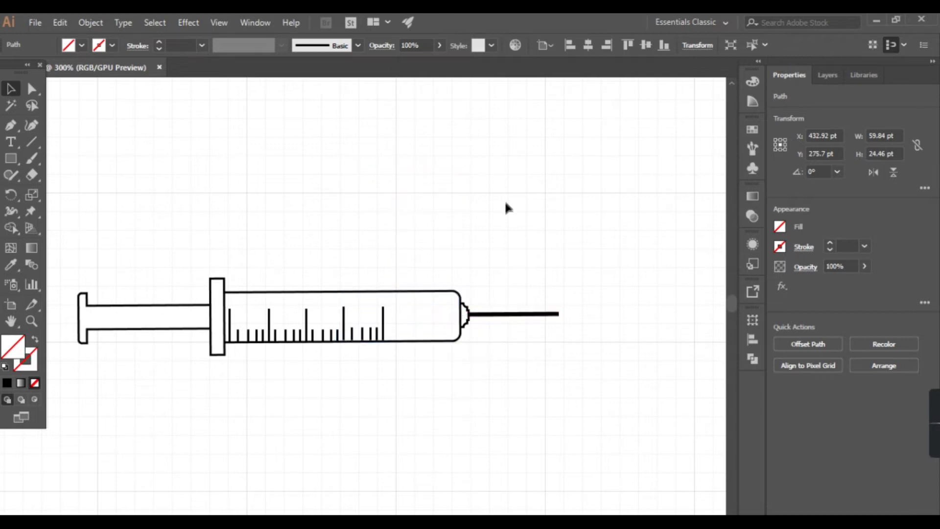
pyautogui.click(506, 203)
# Step: Fill the needle-side barrel section with red and deselect it
pyautogui.click(337, 306)
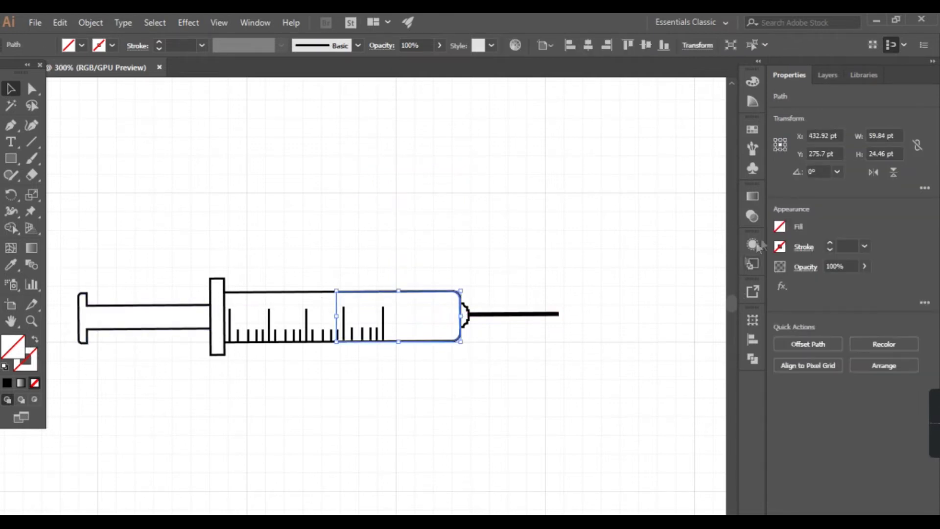
pyautogui.click(780, 229)
pyautogui.click(668, 276)
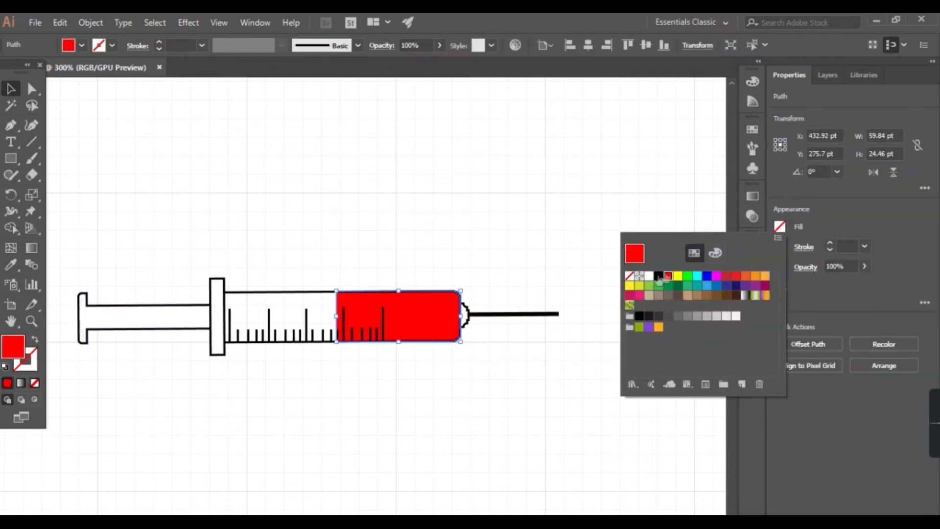
pyautogui.click(363, 187)
pyautogui.click(562, 236)
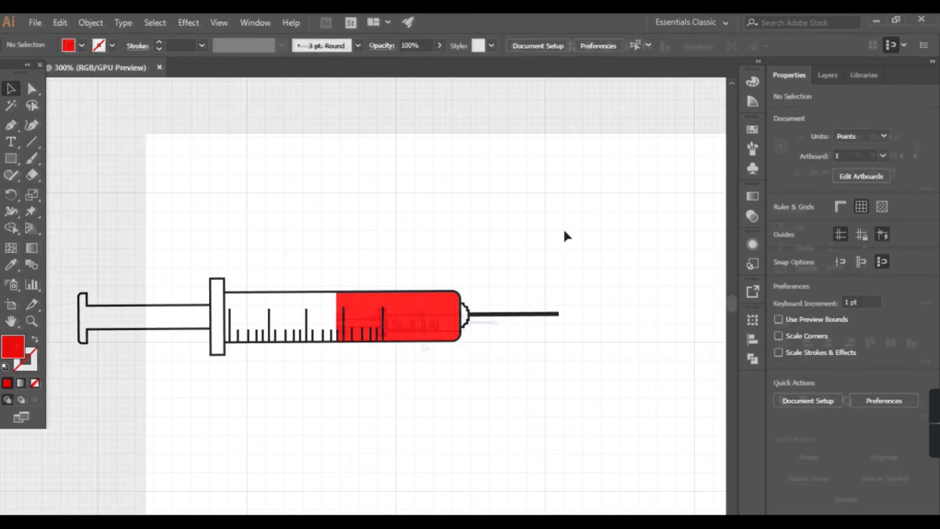
pyautogui.moveTo(278, 344); pyautogui.dragTo(294, 337)
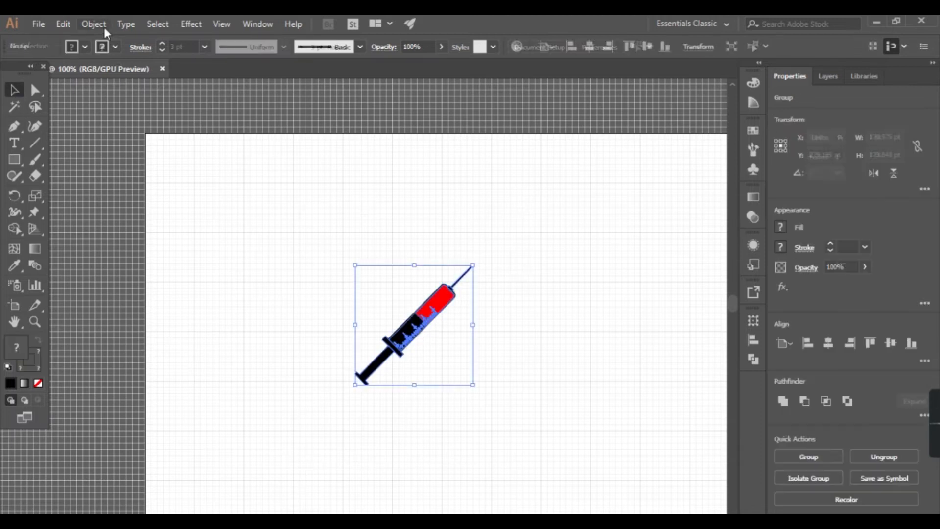
# Step: Try to mirror the diagonal syringe in place with Reflect, and undo it
pyautogui.click(94, 24)
pyautogui.moveTo(284, 35)
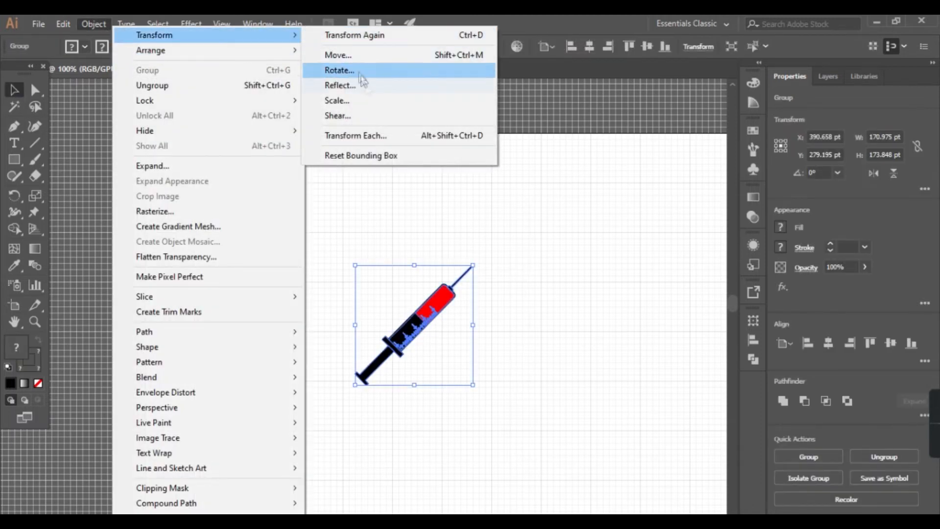
pyautogui.click(368, 90)
pyautogui.click(460, 371)
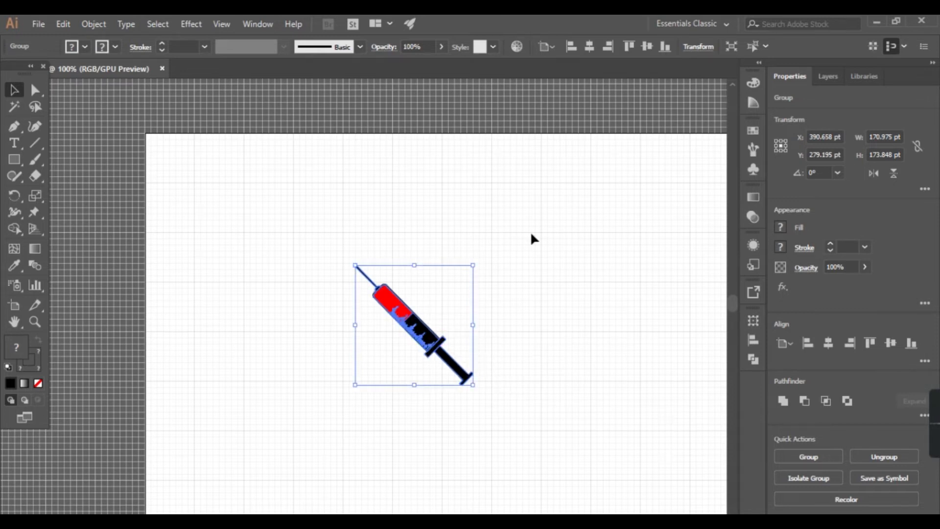
pyautogui.hotkey('ctrl', 'z')
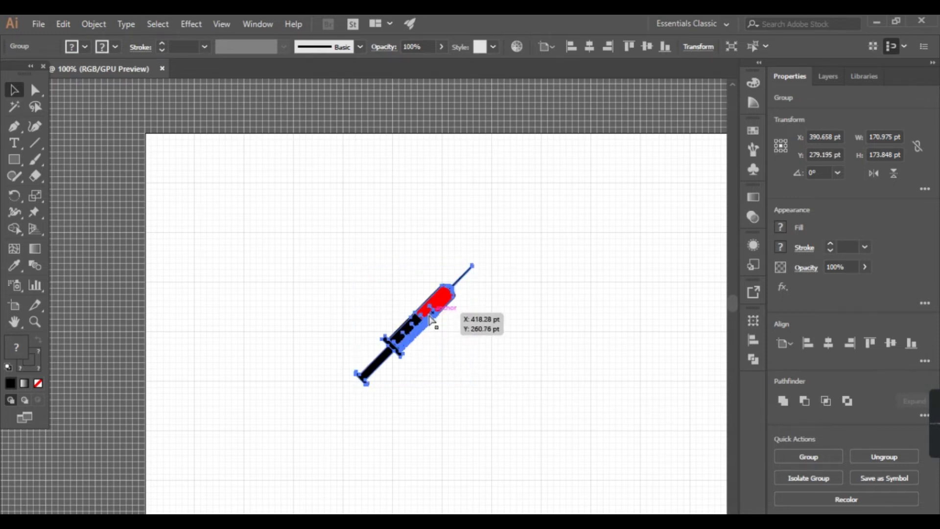
# Step: Try placing an unmirrored duplicate beside the syringe, and undo it
pyautogui.moveTo(431, 321); pyautogui.dragTo(381, 300)
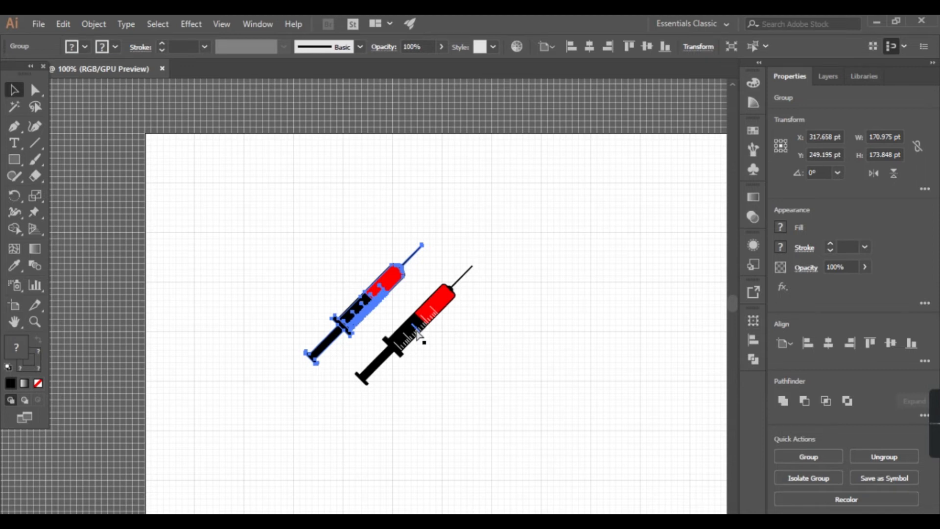
pyautogui.hotkey('ctrl', 'z')
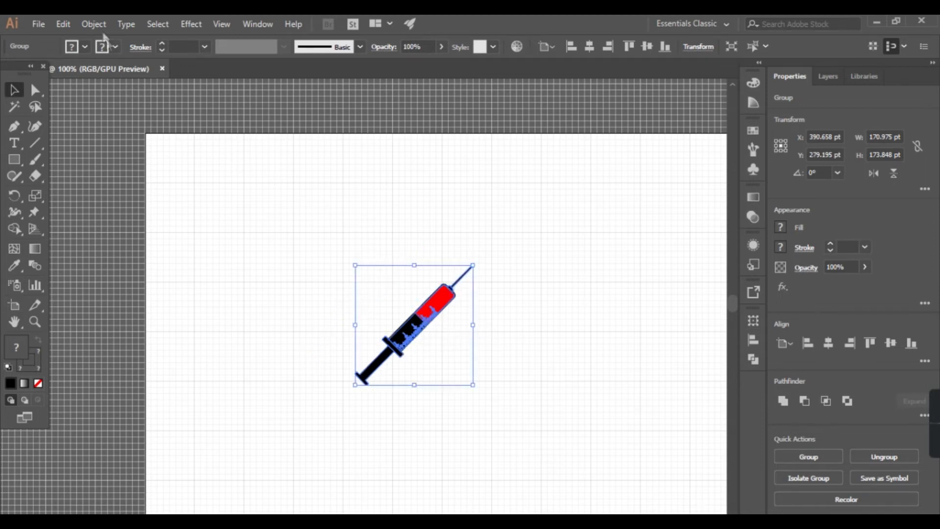
pyautogui.click(94, 24)
pyautogui.moveTo(185, 50)
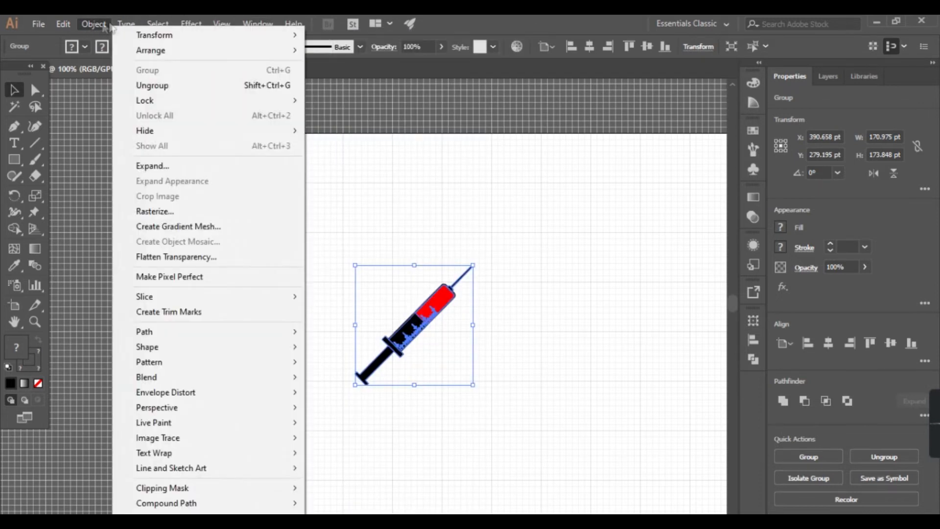
pyautogui.click(93, 24)
# Step: Create a horizontally mirrored copy of the syringe with Reflect and nudge the copy to the right across the original
pyautogui.click(93, 24)
pyautogui.moveTo(154, 35)
pyautogui.click(333, 83)
pyautogui.click(482, 369)
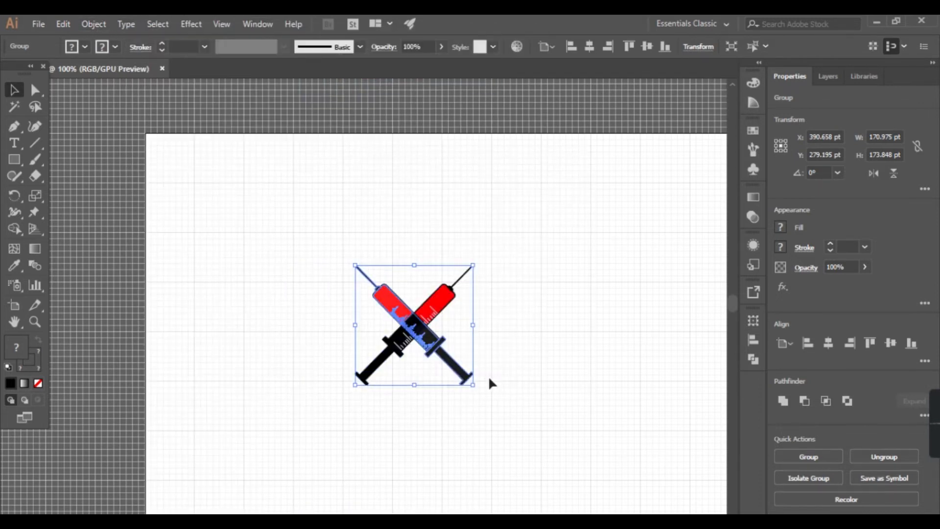
pyautogui.press('Right')
pyautogui.press('Right')
pyautogui.press('Right')
pyautogui.press('Right')
pyautogui.press('Right')
pyautogui.press('Right')
pyautogui.press('Right')
pyautogui.press('Right')
pyautogui.press('Right')
pyautogui.press('Right')
pyautogui.press('Right')
pyautogui.press('Right')
pyautogui.press('Right')
pyautogui.press('Right')
pyautogui.press('Right')
pyautogui.press('Right')
pyautogui.press('Right')
pyautogui.press('Right')
pyautogui.press('Right')
pyautogui.press('Right')
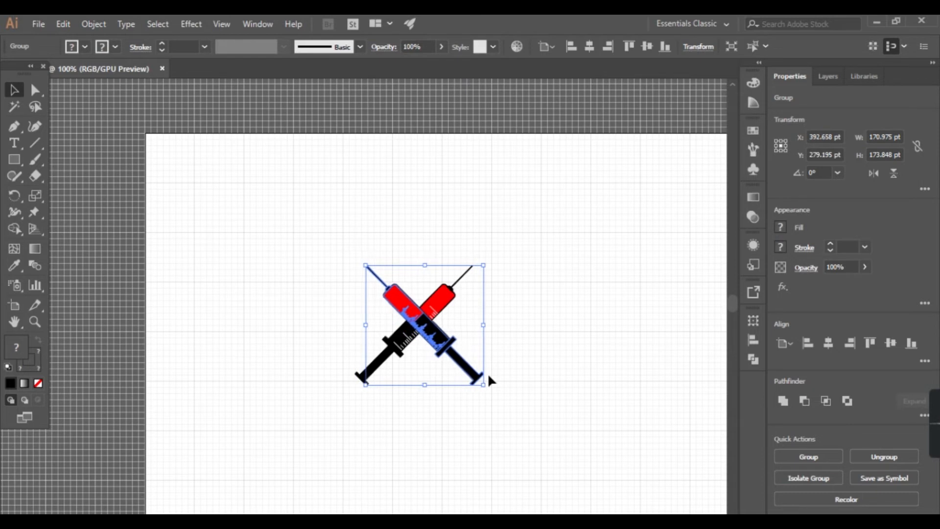
# Step: Move the mirrored syringe farther right until its needle tip meets the original syringe's needle tip, and deselect it
pyautogui.press('Right')
pyautogui.press('Right')
pyautogui.press('Right')
pyautogui.press('Right')
pyautogui.press('Right')
pyautogui.press('Right')
pyautogui.press('Right')
pyautogui.press('Right')
pyautogui.press('Right')
pyautogui.press('Right')
pyautogui.press('Right')
pyautogui.press('Right')
pyautogui.press('Right')
pyautogui.press('Right')
pyautogui.press('Right')
pyautogui.press('Right')
pyautogui.press('Right')
pyautogui.press('Right')
pyautogui.press('Right')
pyautogui.press('Right')
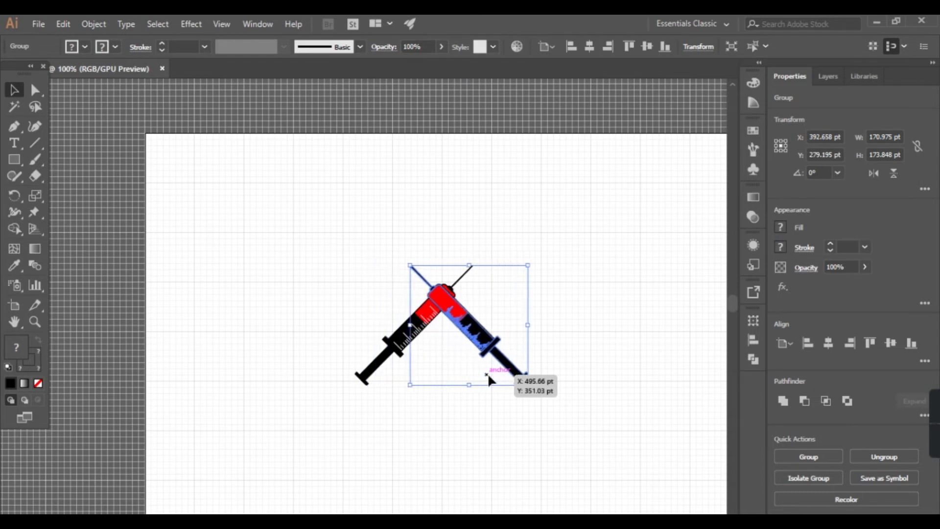
pyautogui.press('Right')
pyautogui.press('Right')
pyautogui.press('Right')
pyautogui.press('Right')
pyautogui.press('Right')
pyautogui.press('Right')
pyautogui.press('Right')
pyautogui.press('Right')
pyautogui.press('Right')
pyautogui.press('Right')
pyautogui.press('Right')
pyautogui.press('Right')
pyautogui.press('Right')
pyautogui.press('Right')
pyautogui.press('Right')
pyautogui.press('Right')
pyautogui.press('Right')
pyautogui.press('Right')
pyautogui.press('Right')
pyautogui.press('Right')
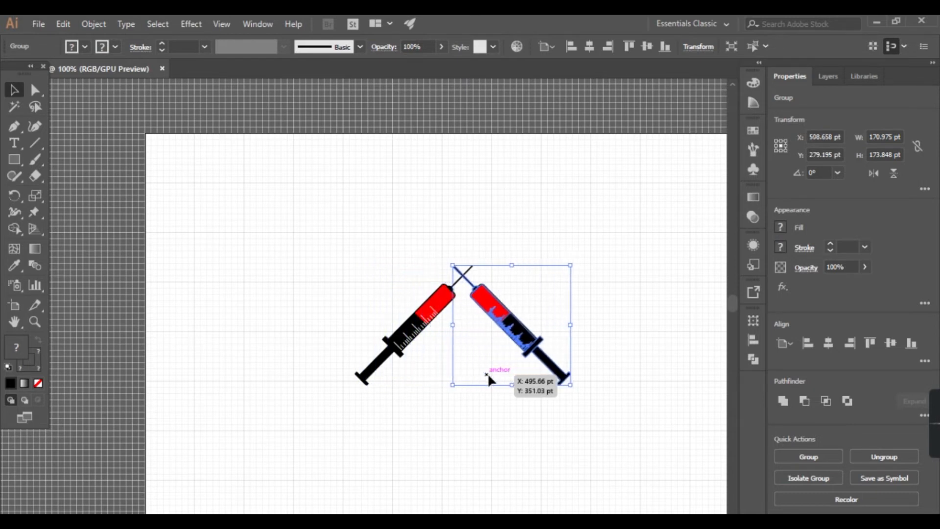
pyautogui.click(430, 130)
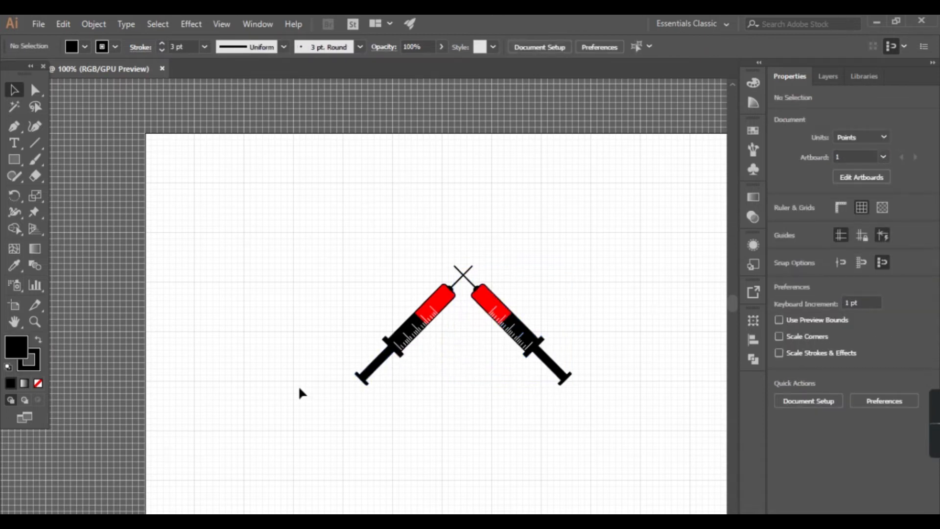
pyautogui.click(499, 324)
pyautogui.moveTo(500, 325); pyautogui.dragTo(507, 322)
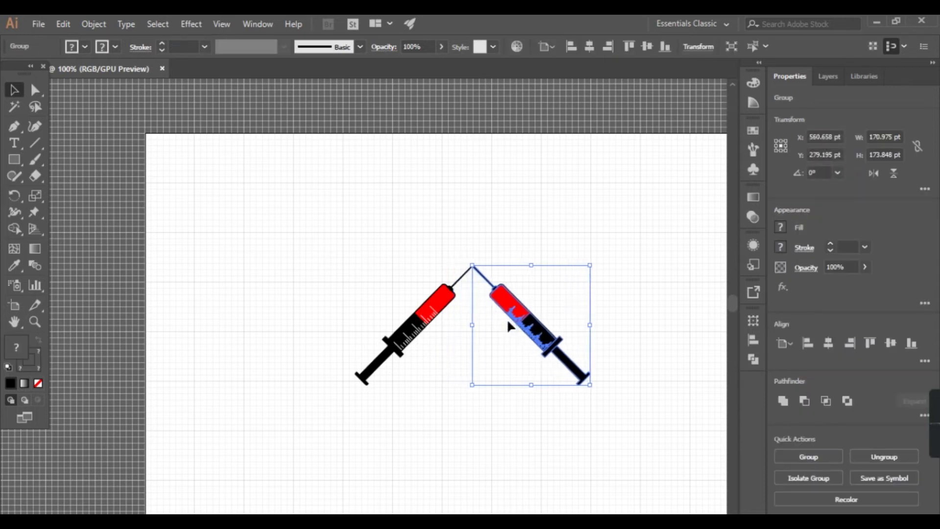
pyautogui.click(367, 253)
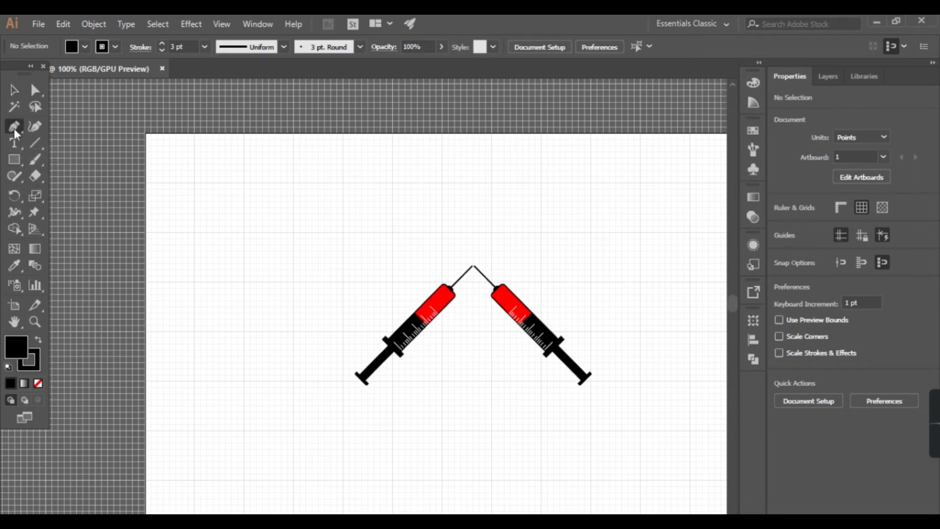
# Step: Draw a black triangle about 71 pt wide and 71 pt high with the Pen tool on the empty area beside the syringes
pyautogui.click(14, 126)
pyautogui.moveTo(20, 170)
pyautogui.mouseDown()
pyautogui.moveTo(69, 179)
pyautogui.moveTo(72, 193)
pyautogui.mouseUp()
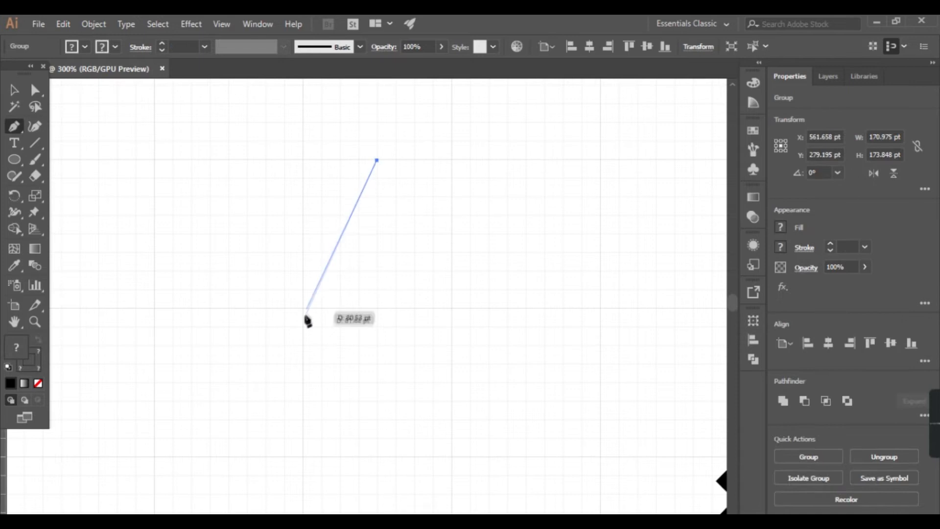
pyautogui.click(303, 307)
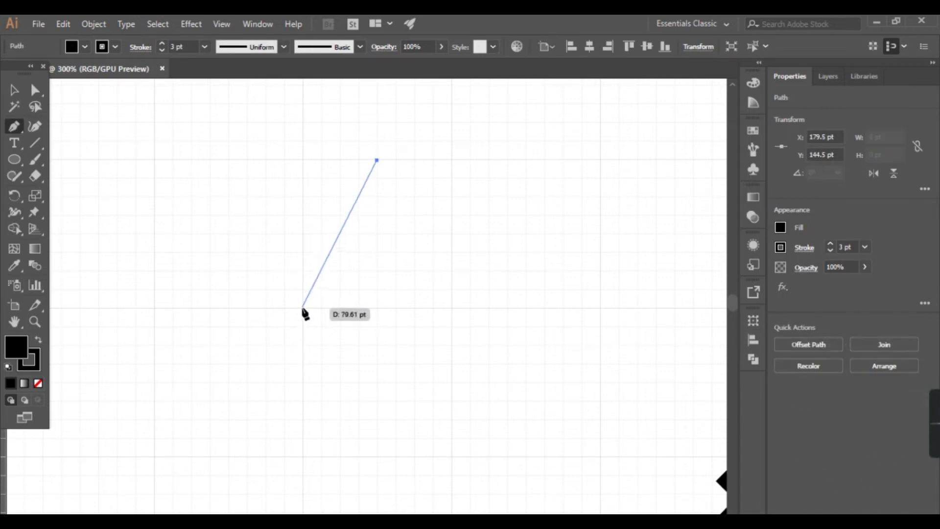
pyautogui.click(449, 307)
# Step: Draw a black ellipse about 71 by 104 pt and centre it over the triangle's lower part
pyautogui.click(16, 163)
pyautogui.moveTo(370, 285); pyautogui.dragTo(517, 500)
pyautogui.press('v')
pyautogui.moveTo(451, 380); pyautogui.dragTo(383, 328)
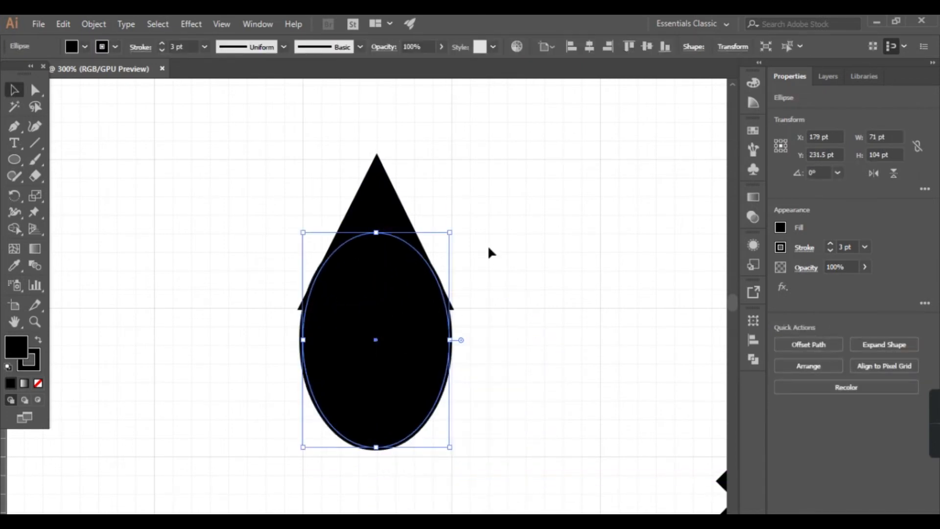
pyautogui.click(494, 274)
# Step: Bend the triangle's two slanted sides outward with the Curvature tool to form a drop's tip
pyautogui.click(336, 230)
pyautogui.click(35, 126)
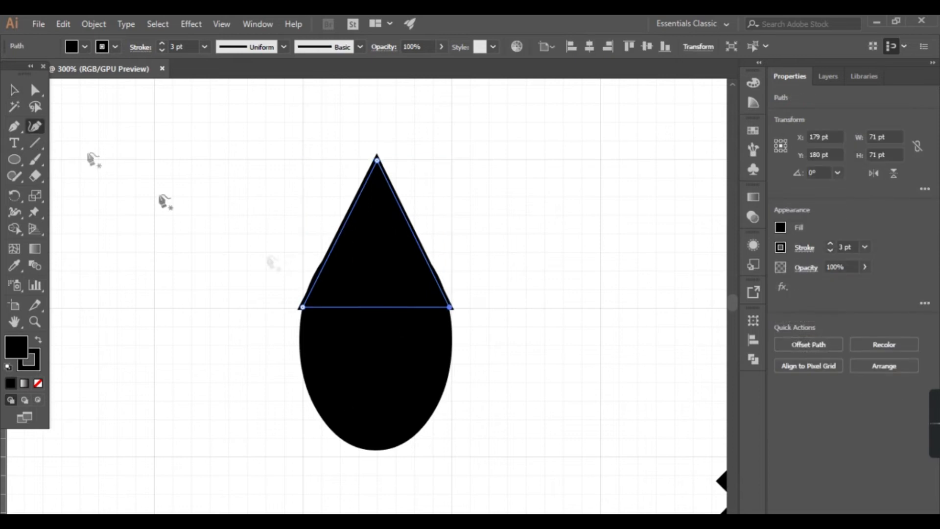
pyautogui.click(323, 242)
pyautogui.moveTo(413, 233); pyautogui.dragTo(430, 232)
pyautogui.click(384, 363)
pyautogui.click(384, 378)
pyautogui.click(18, 92)
pyautogui.hotkey('ctrl', 'z')
pyautogui.hotkey('ctrl', 'z')
# Step: Move the ellipse up into the curved tip and resize it to about 73 by 106 pt for a smooth drop outline
pyautogui.moveTo(384, 392); pyautogui.dragTo(384, 340)
pyautogui.click(274, 373)
pyautogui.moveTo(448, 209); pyautogui.dragTo(454, 203)
pyautogui.click(266, 226)
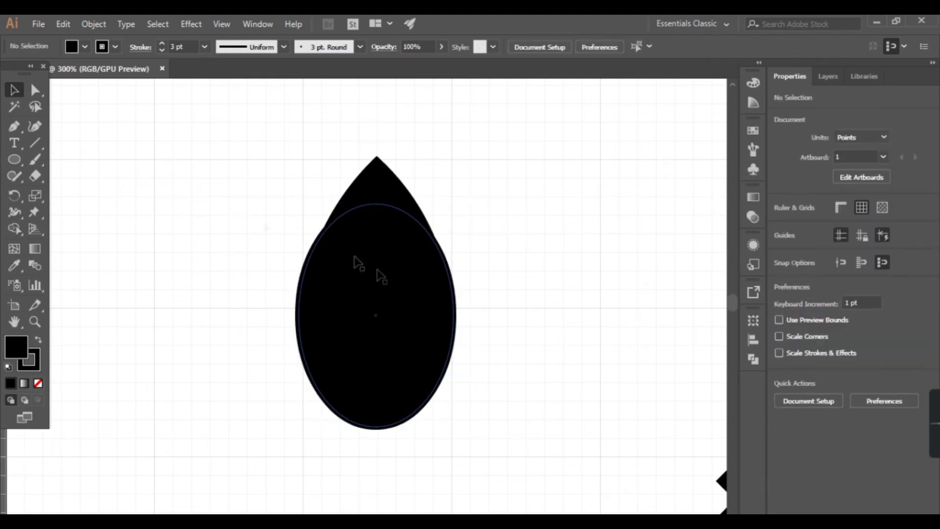
pyautogui.scroll(-3, 316, 246)
pyautogui.click(329, 268)
pyautogui.scroll(5, 361, 233)
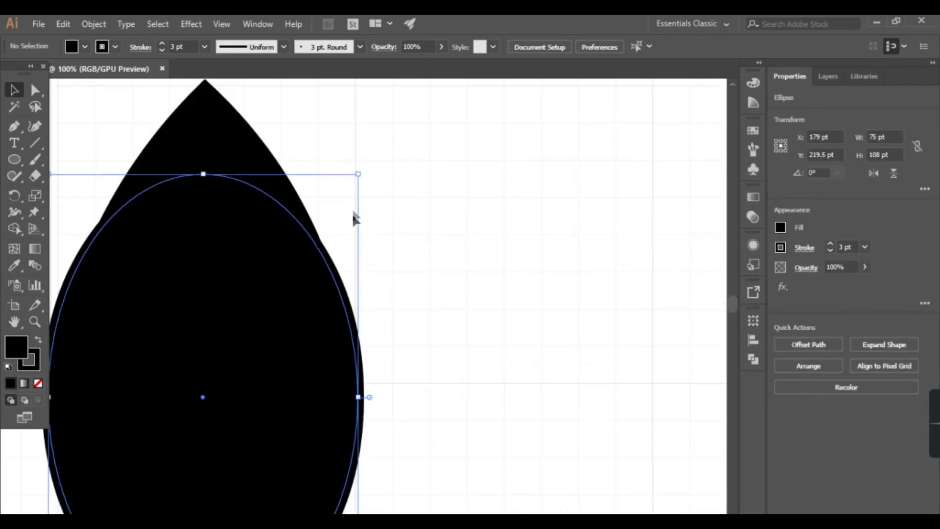
pyautogui.moveTo(359, 174); pyautogui.dragTo(359, 174)
pyautogui.click(382, 283)
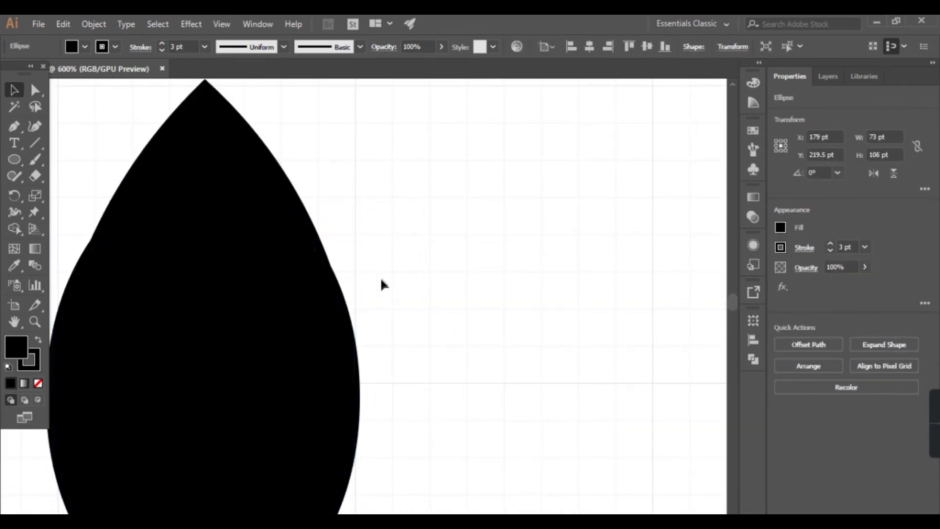
# Step: Merge the curved tip and the ellipse into one drop shape with Shape Builder, and deselect it
pyautogui.scroll(-3, 387, 298)
pyautogui.moveTo(226, 310); pyautogui.dragTo(423, 233)
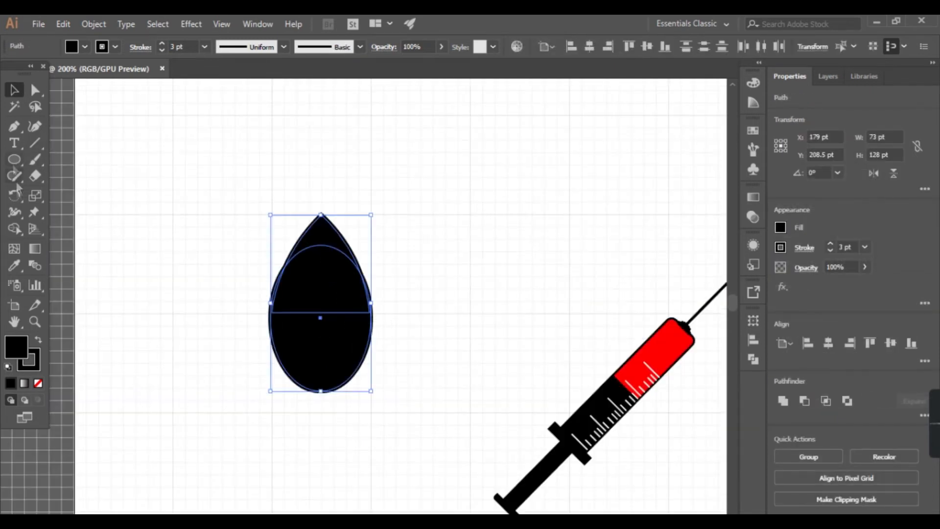
pyautogui.click(10, 231)
pyautogui.moveTo(325, 262); pyautogui.dragTo(329, 300)
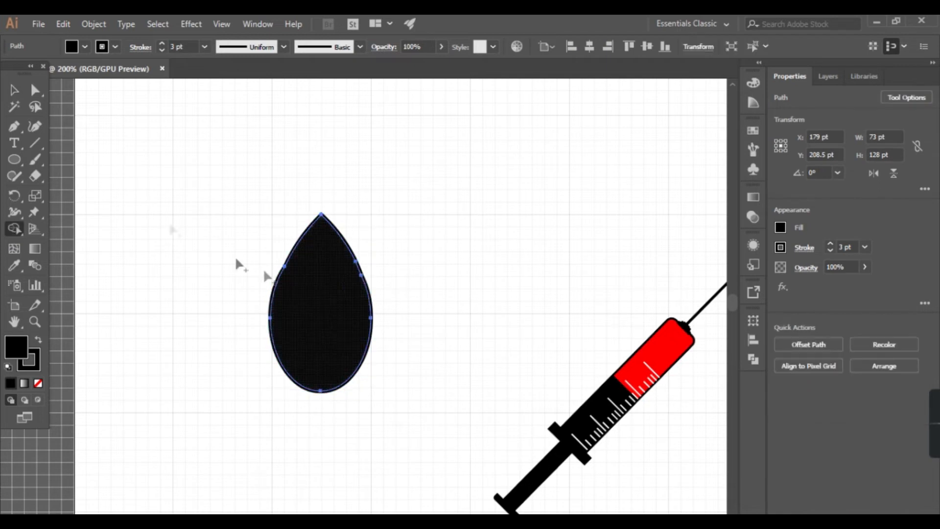
pyautogui.click(14, 89)
pyautogui.click(216, 249)
# Step: Give the drop the syringe liquid's red fill with no stroke by sampling it with the Eyedropper
pyautogui.scroll(-3, 305, 321)
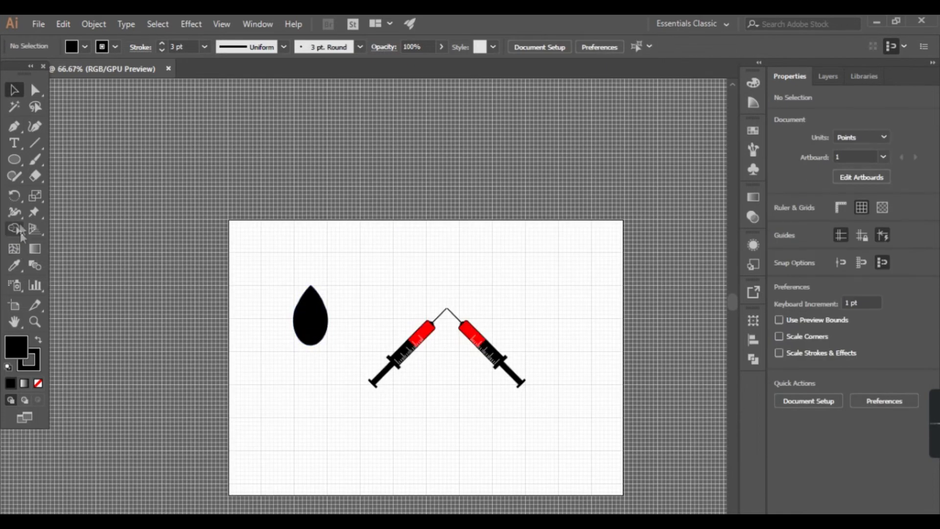
pyautogui.click(300, 323)
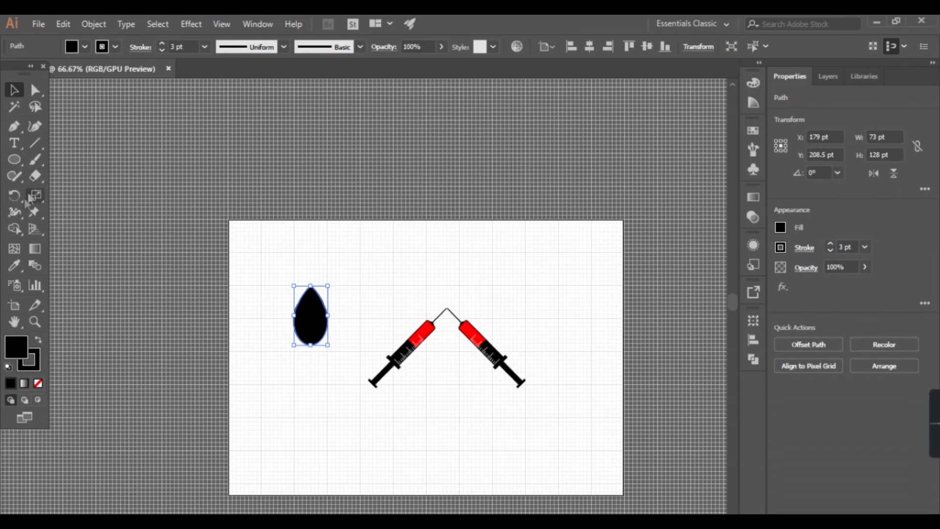
pyautogui.click(14, 265)
pyautogui.click(420, 325)
pyautogui.click(14, 90)
pyautogui.click(299, 348)
# Step: Make a small scaled-down copy of the red drop inside its lower right area
pyautogui.click(306, 323)
pyautogui.scroll(2, 307, 320)
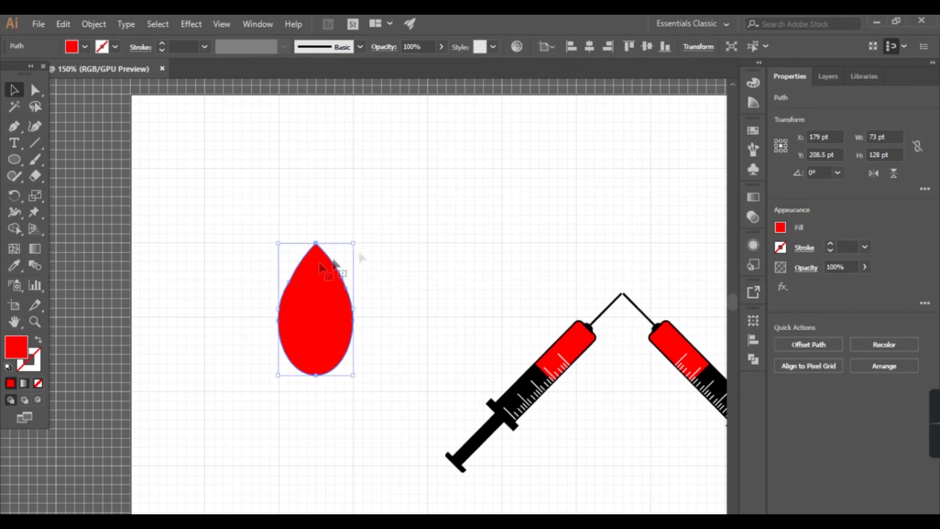
pyautogui.moveTo(355, 245); pyautogui.dragTo(328, 347)
# Step: Try combining the small and large drops with Shape Builder, and undo it
pyautogui.moveTo(244, 401); pyautogui.dragTo(419, 275)
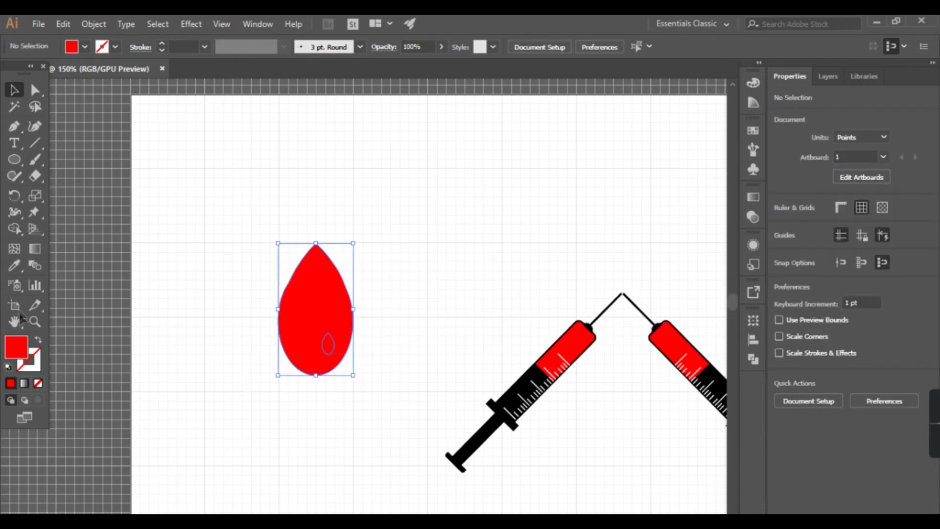
pyautogui.click(15, 230)
pyautogui.click(327, 344)
pyautogui.click(328, 346)
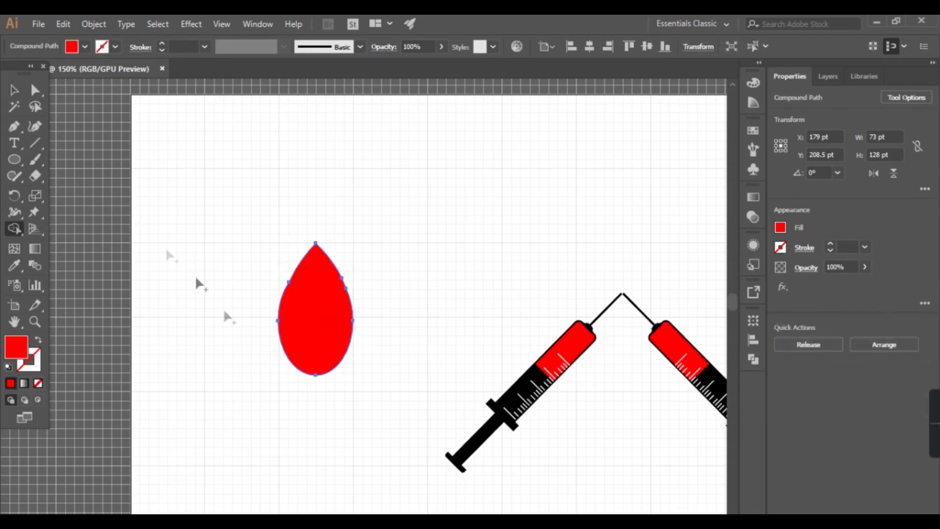
pyautogui.hotkey('ctrl', 'z')
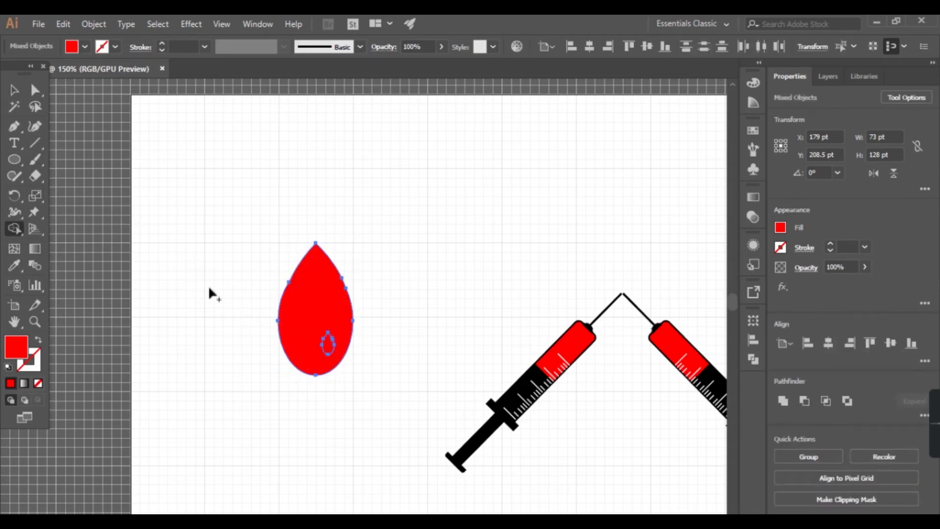
# Step: Cut the small inner drop out of the large drop with Shape Builder as a highlight
pyautogui.press('v')
pyautogui.click(271, 380)
pyautogui.hotkey('shift', 'm')
pyautogui.keyDown('alt'); pyautogui.click(330, 349); pyautogui.keyUp('alt')
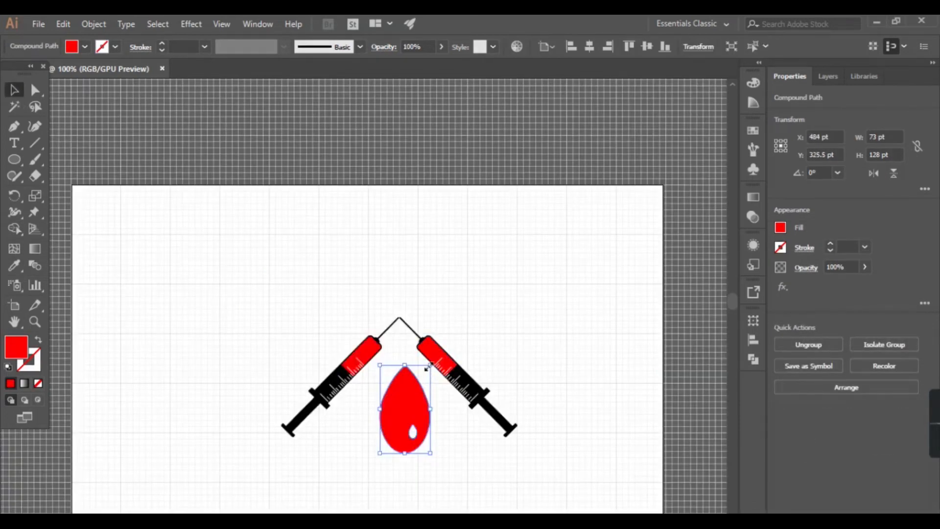
# Step: Shrink the drop to about 15.5 by 27 pt and place it just below the meeting needle tips
pyautogui.moveTo(427, 368); pyautogui.dragTo(443, 382)
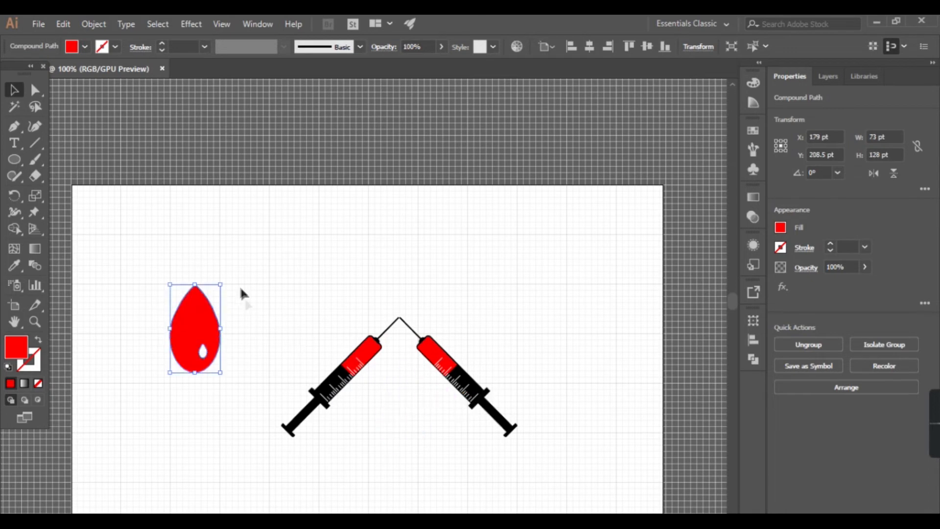
pyautogui.moveTo(220, 284); pyautogui.dragTo(402, 339)
pyautogui.click(301, 482)
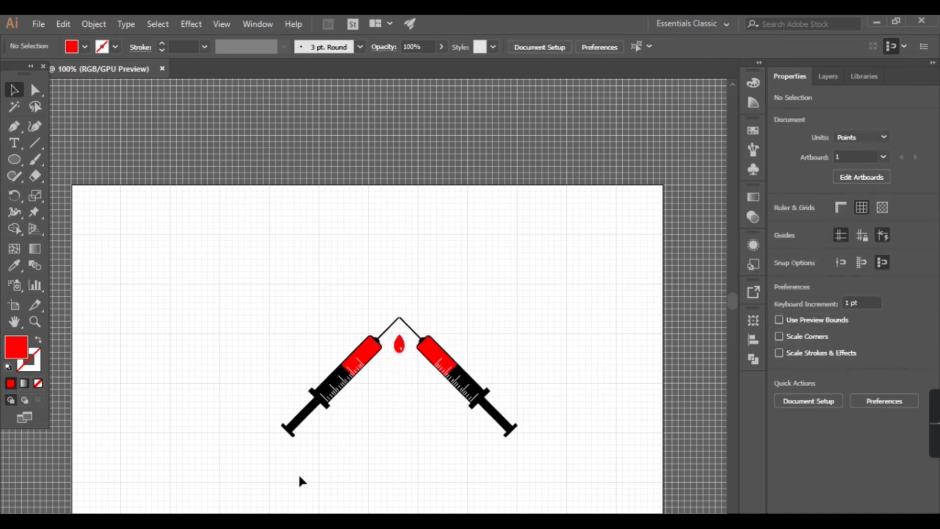
# Step: Duplicate the red drop twice and stagger the copies below it between the two syringes
pyautogui.scroll(5, 376, 353)
pyautogui.moveTo(491, 295); pyautogui.dragTo(462, 402)
pyautogui.scroll(-3, 519, 392)
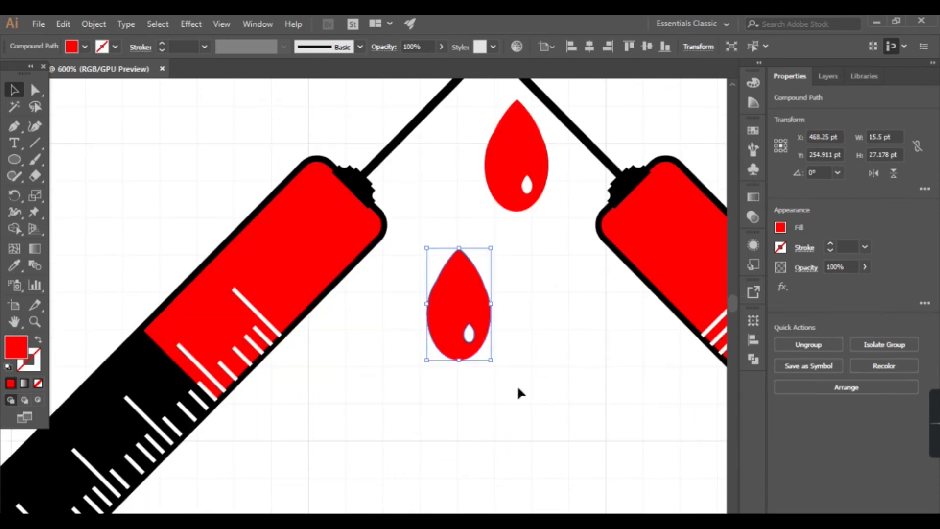
pyautogui.moveTo(453, 300); pyautogui.dragTo(548, 392)
pyautogui.scroll(-5, 548, 391)
pyautogui.scroll(-1, 563, 421)
pyautogui.click(451, 415)
pyautogui.scroll(-1, 451, 415)
pyautogui.scroll(-1, 451, 414)
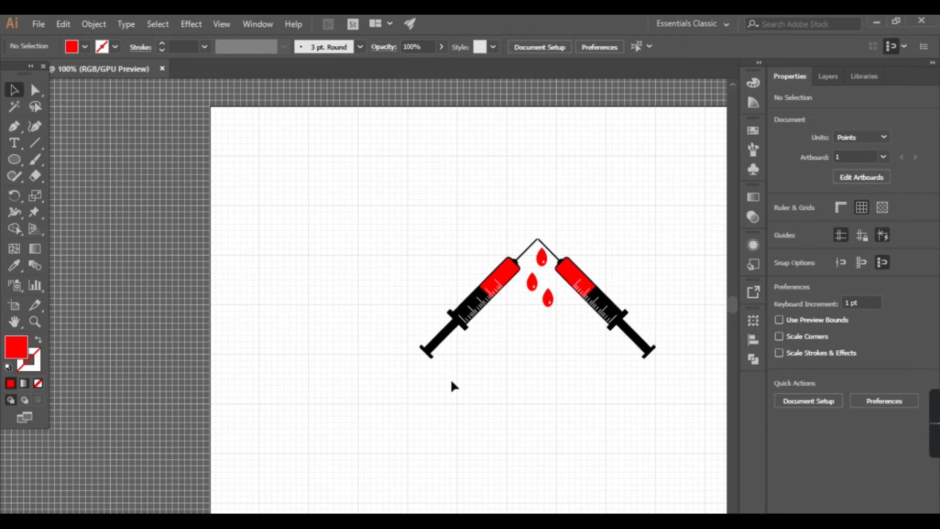
pyautogui.scroll(-2, 432, 384)
pyautogui.scroll(-3, 475, 386)
pyautogui.hscroll(5, 476, 386)
pyautogui.scroll(-1, 349, 328)
pyautogui.hscroll(3, 363, 326)
pyautogui.scroll(2, 342, 314)
pyautogui.scroll(-2, 342, 314)
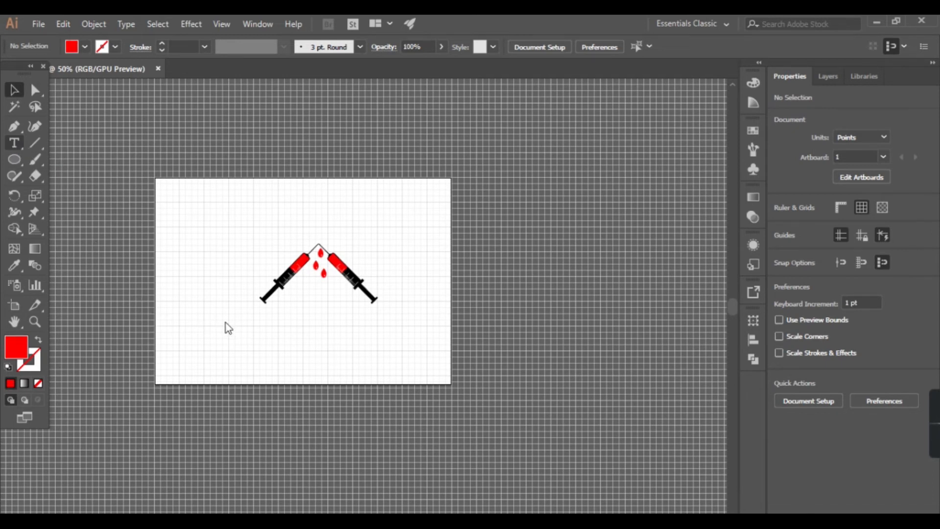
pyautogui.moveTo(204, 322); pyautogui.dragTo(226, 322)
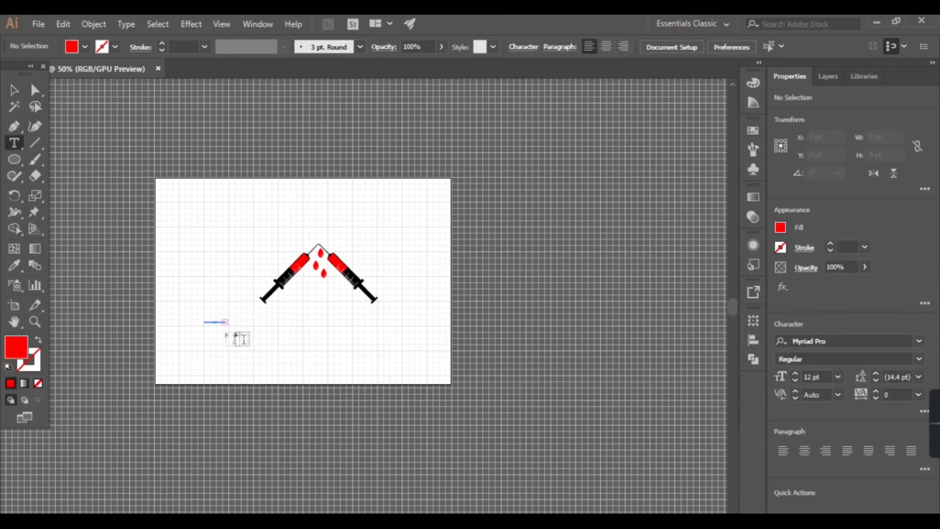
pyautogui.scroll(6, 221, 330)
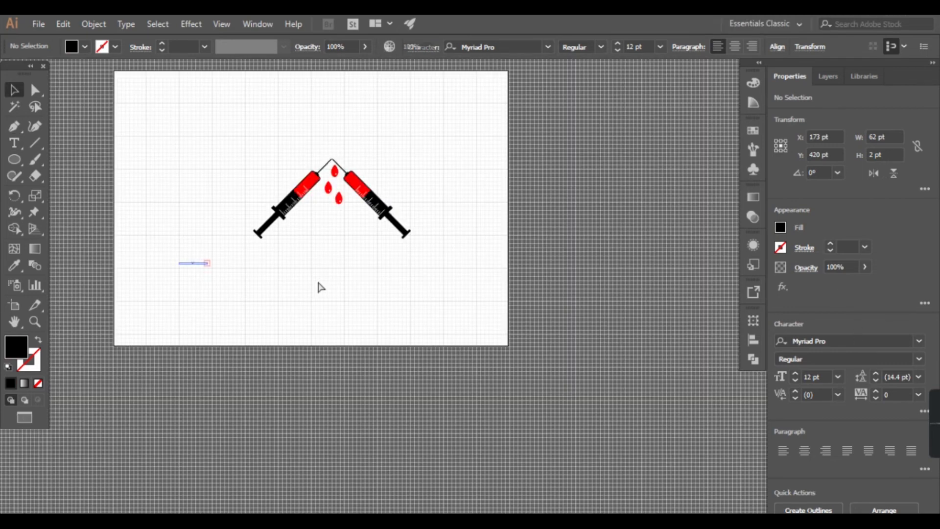
pyautogui.press('Delete')
# Step: Add the text "EB" below the syringes and set its size to 72 pt
pyautogui.click(15, 144)
pyautogui.click(283, 269)
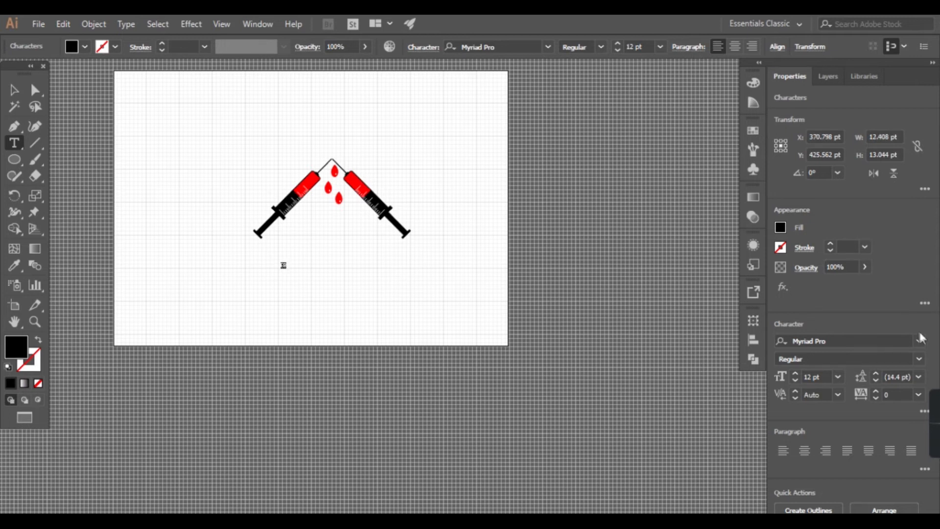
pyautogui.click(838, 377)
pyautogui.click(853, 365)
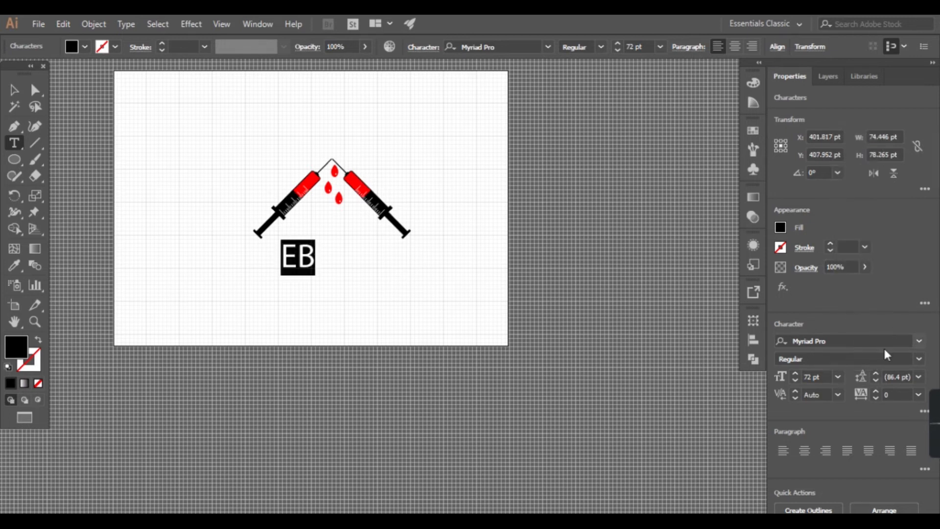
# Step: Set the EB text's font to Berlin Sans FB Demi Bold
pyautogui.click(842, 341)
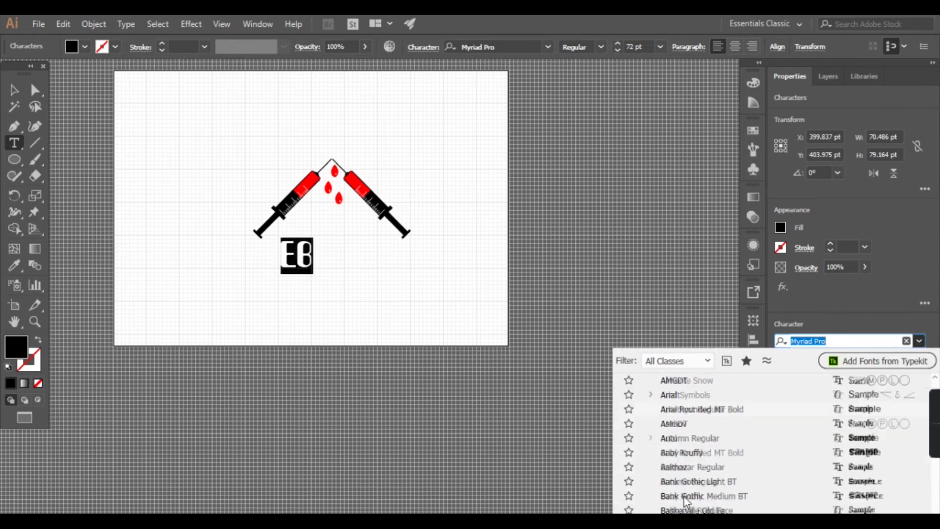
pyautogui.scroll(-3, 688, 497)
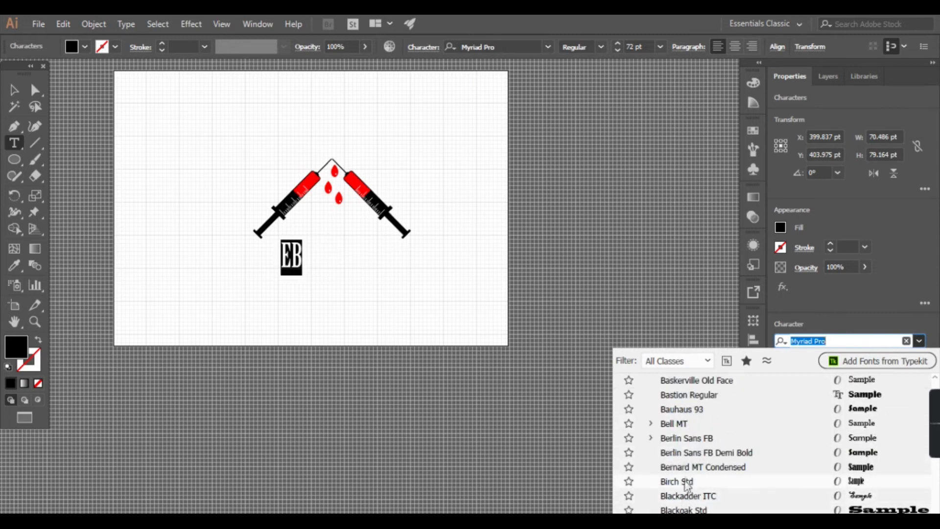
pyautogui.click(692, 454)
pyautogui.press('Escape')
# Step: Enlarge the EB text to about 150 pt wide beneath the drops, and group both syringes with the drops
pyautogui.moveTo(271, 312); pyautogui.dragTo(451, 157)
pyautogui.moveTo(287, 130); pyautogui.dragTo(353, 216)
pyautogui.rightClick(357, 189)
pyautogui.click(402, 273)
pyautogui.click(439, 206)
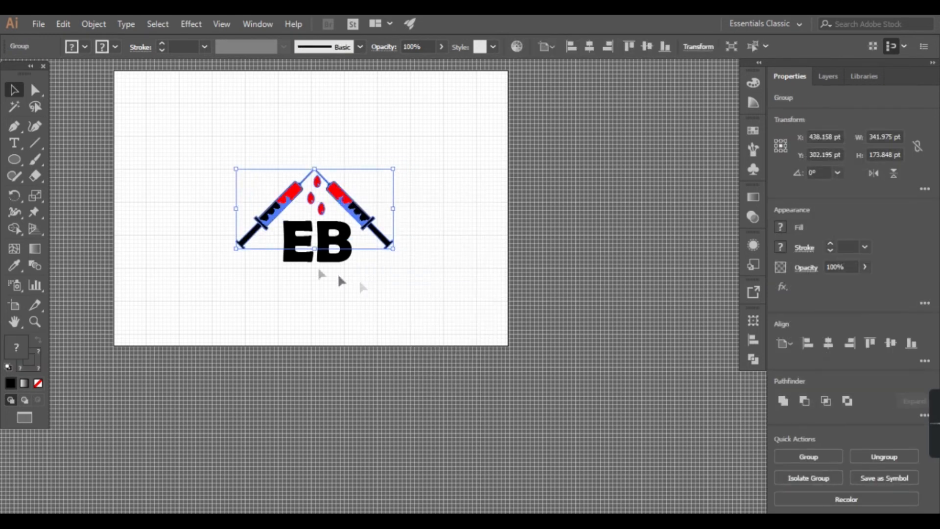
# Step: Expand the EB text into outlines and ungroup the two letters
pyautogui.click(346, 237)
pyautogui.click(94, 24)
pyautogui.click(186, 166)
pyautogui.click(436, 361)
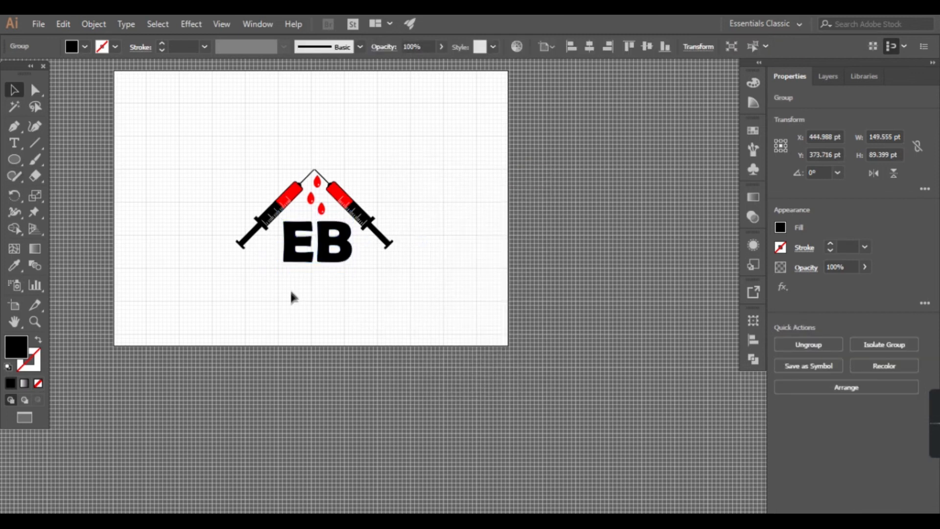
pyautogui.click(290, 304)
pyautogui.click(333, 250)
pyautogui.rightClick(306, 248)
pyautogui.click(347, 367)
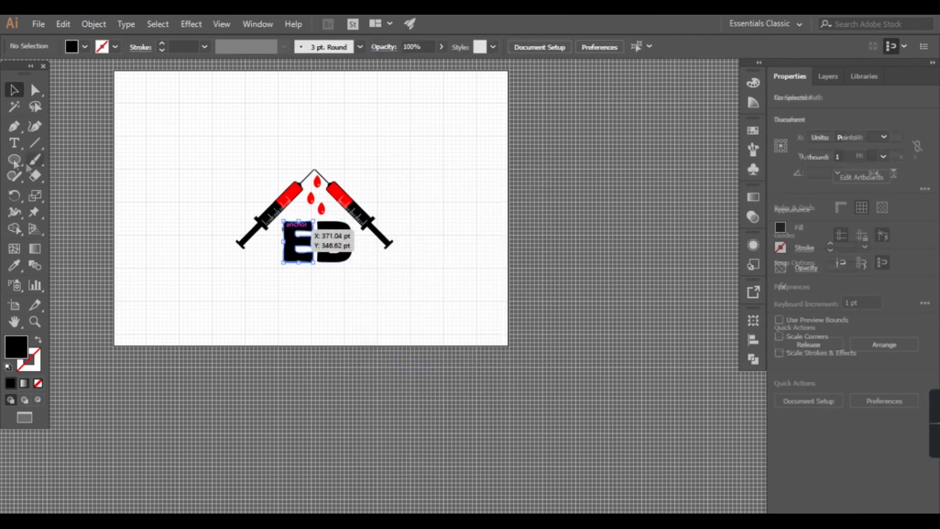
# Step: Stretch the E's upper arm into the B by reshaping its end anchors with the Curvature tool
pyautogui.scroll(2, 345, 261)
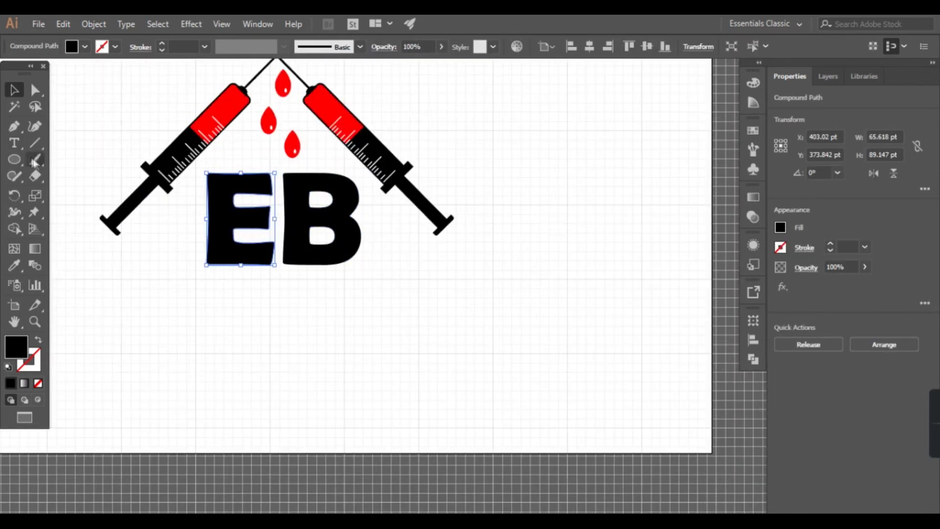
pyautogui.click(14, 128)
pyautogui.scroll(2, 292, 216)
pyautogui.click(248, 133)
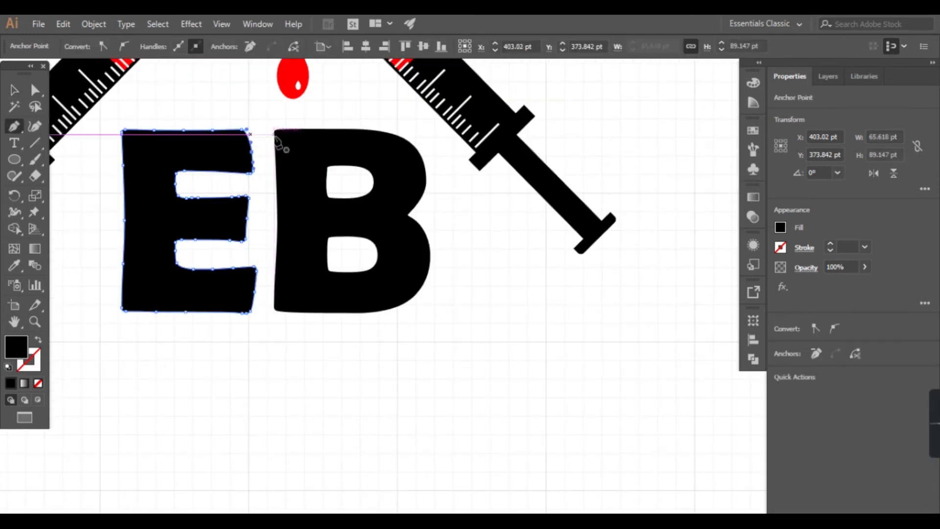
pyautogui.click(34, 126)
pyautogui.moveTo(279, 132); pyautogui.dragTo(280, 133)
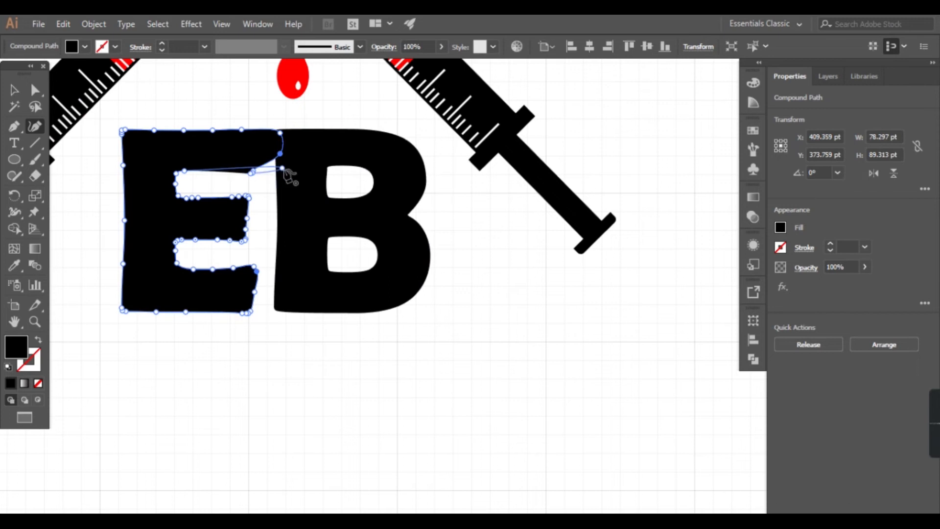
pyautogui.scroll(4, 279, 181)
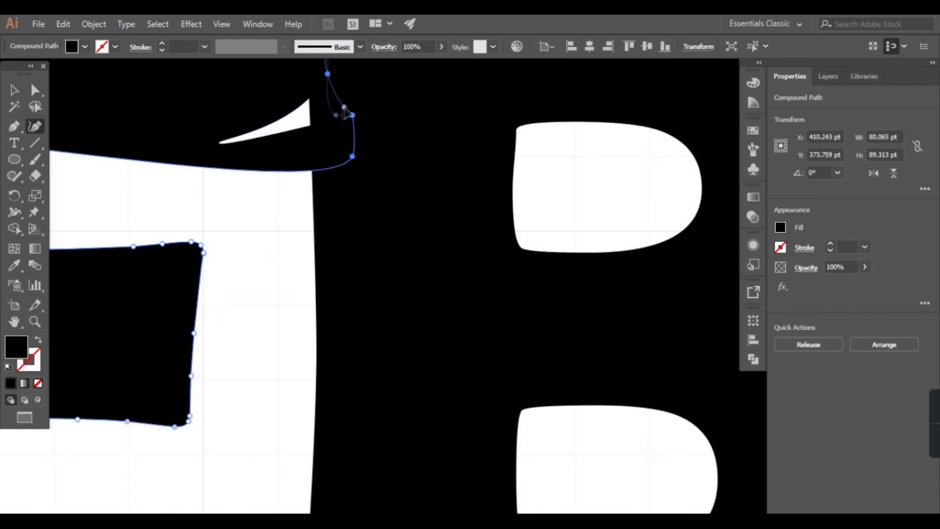
pyautogui.scroll(-4, 345, 112)
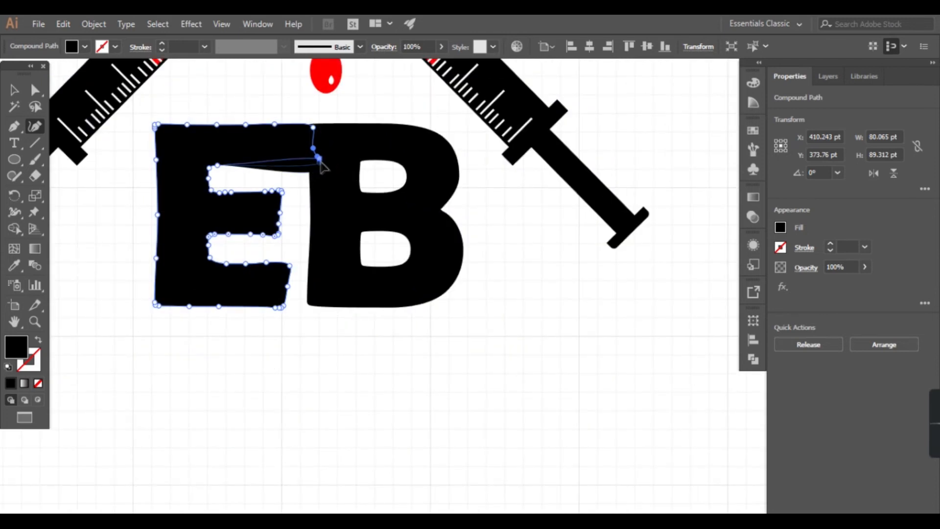
pyautogui.moveTo(320, 161); pyautogui.dragTo(321, 165)
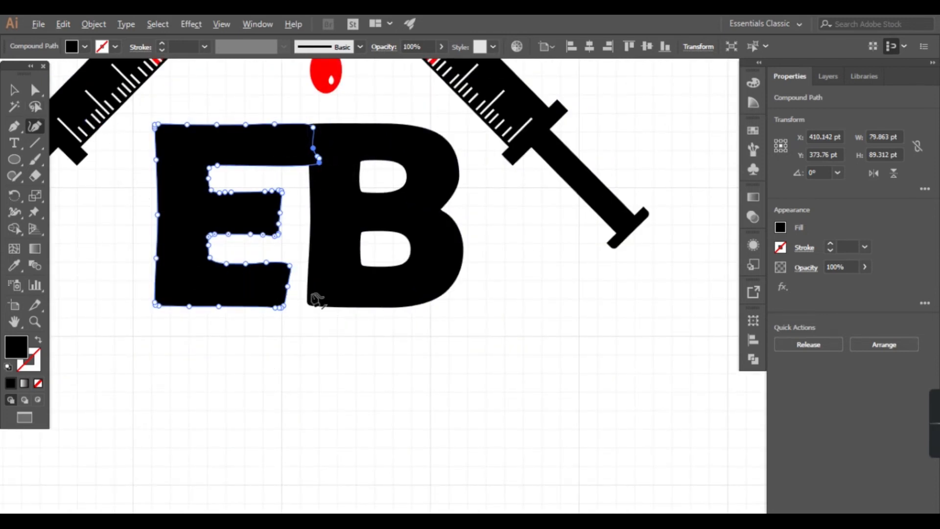
# Step: Extend the E's lower arm into the B by pulling its end anchors across the gap
pyautogui.scroll(3, 316, 299)
pyautogui.moveTo(252, 273); pyautogui.dragTo(325, 268)
pyautogui.moveTo(342, 319); pyautogui.dragTo(359, 328)
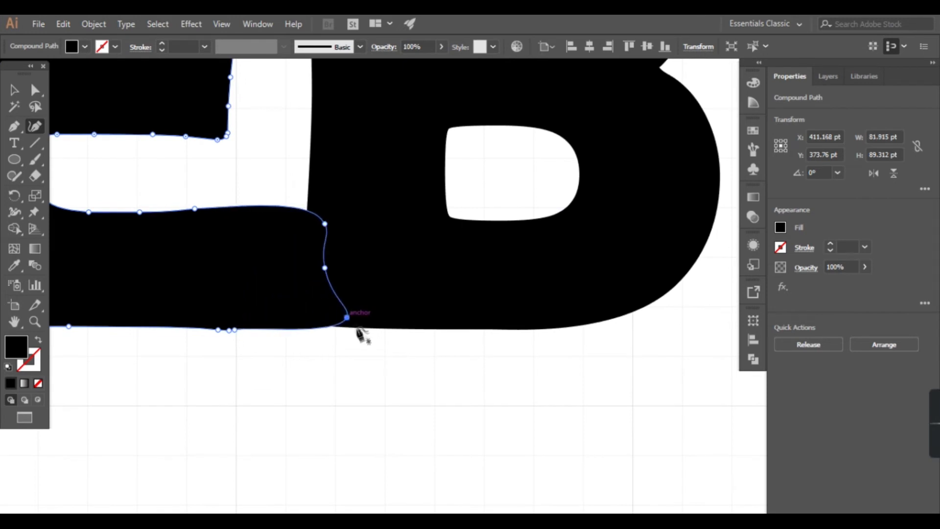
pyautogui.scroll(-5, 366, 336)
# Step: Refine the top corner of the E's extended lower arm so its upper edge runs into the B
pyautogui.press('v')
pyautogui.moveTo(232, 393); pyautogui.dragTo(453, 266)
pyautogui.hotkey('shift', '`')
pyautogui.scroll(4, 345, 326)
pyautogui.scroll(1, 349, 242)
pyautogui.click(353, 220)
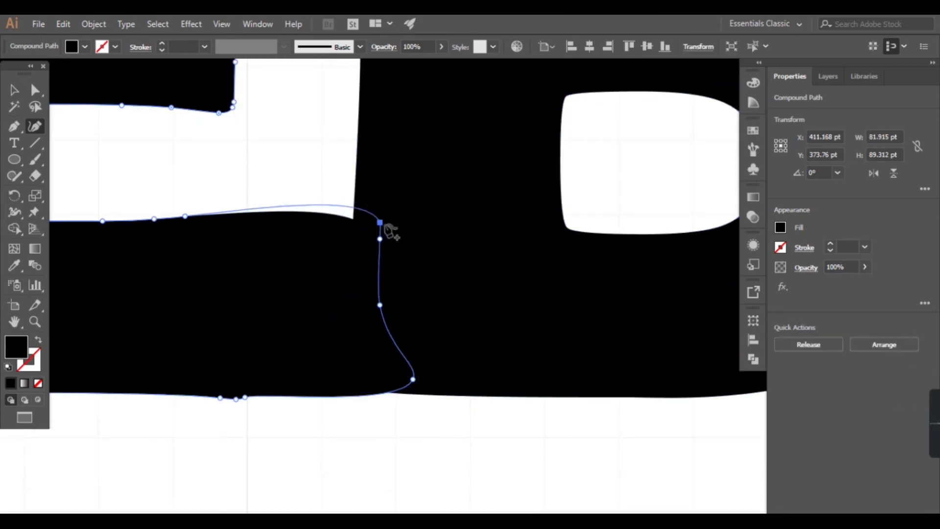
pyautogui.scroll(-5, 410, 391)
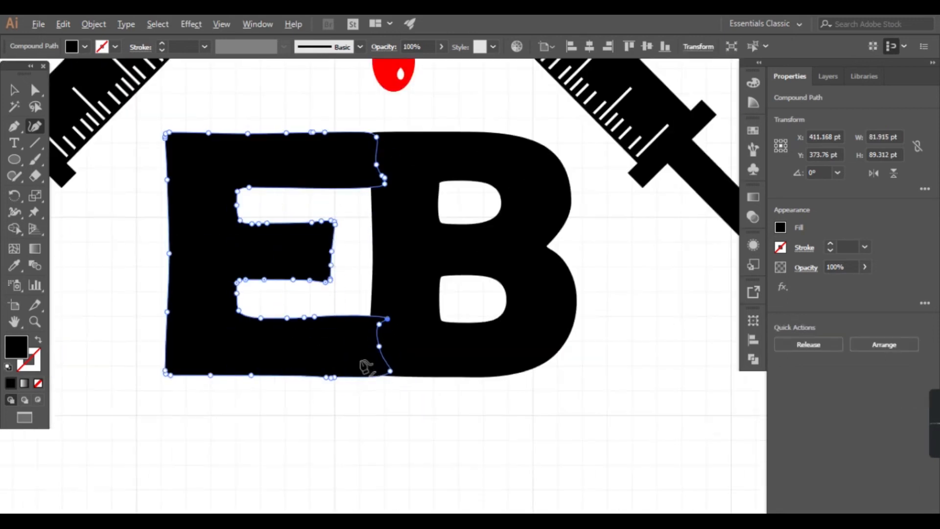
# Step: Smooth the E's bottom edge near the join by removing surplus anchor points with the Pen tool
pyautogui.press('v')
pyautogui.click(330, 393)
pyautogui.scroll(4, 330, 394)
pyautogui.click(348, 349)
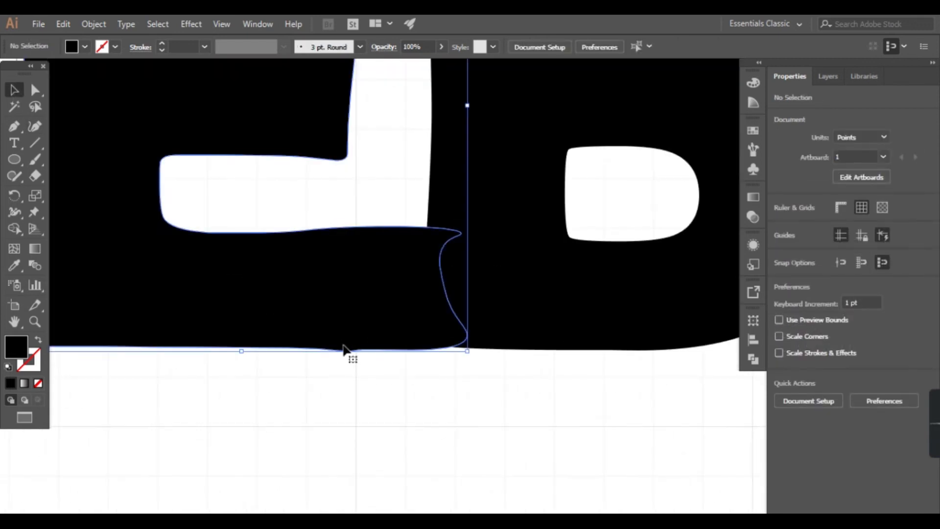
pyautogui.click(33, 129)
pyautogui.scroll(2, 369, 377)
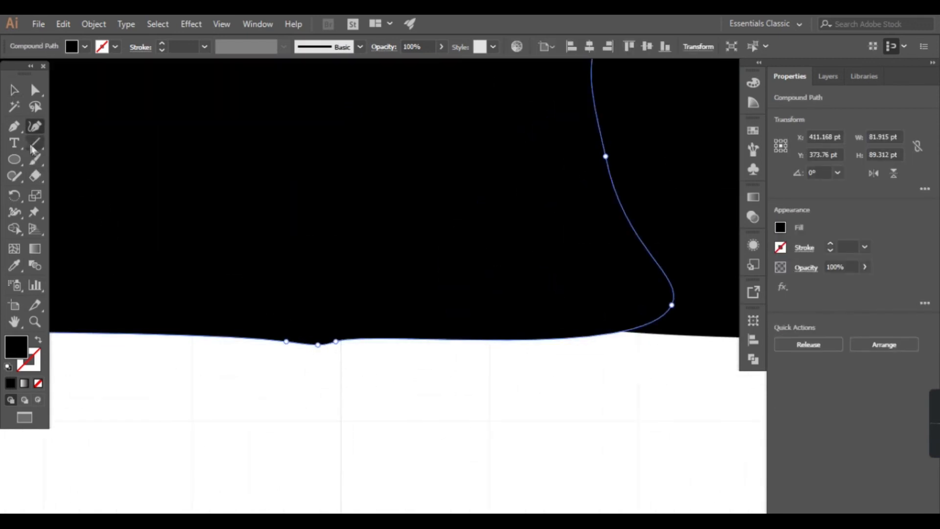
pyautogui.click(21, 131)
pyautogui.click(317, 346)
pyautogui.click(593, 307)
pyautogui.click(335, 343)
pyautogui.click(578, 309)
pyautogui.click(336, 343)
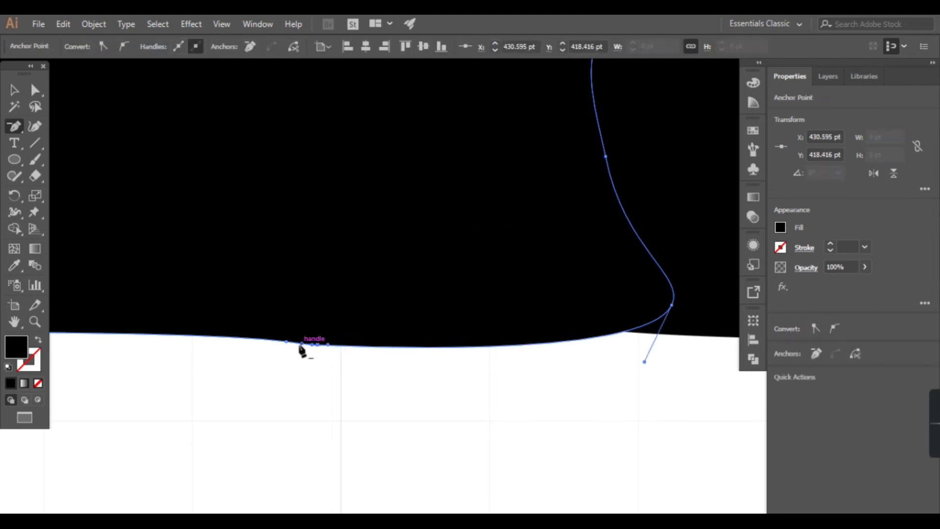
pyautogui.click(14, 90)
pyautogui.click(358, 438)
pyautogui.scroll(-6, 393, 473)
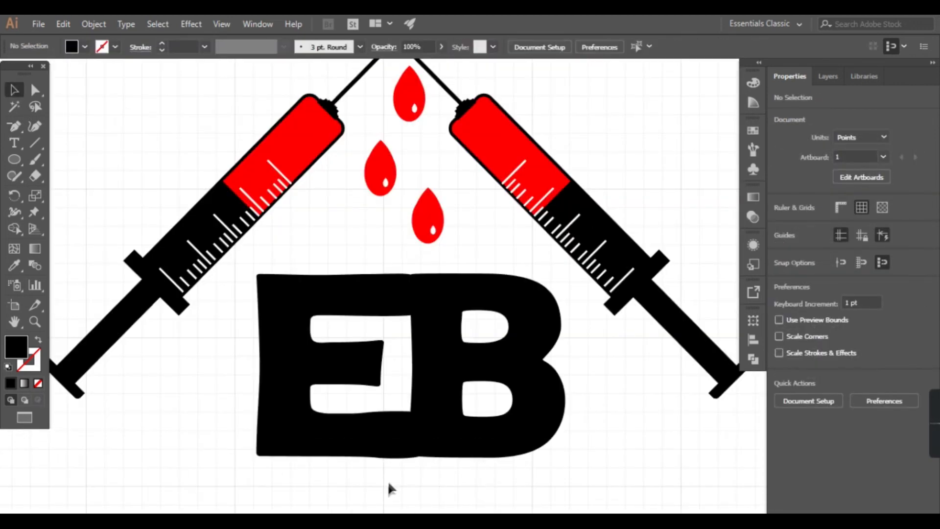
# Step: Move the B slightly closer to the E so the extended arms overlap it more
pyautogui.click(391, 457)
pyautogui.scroll(6, 394, 463)
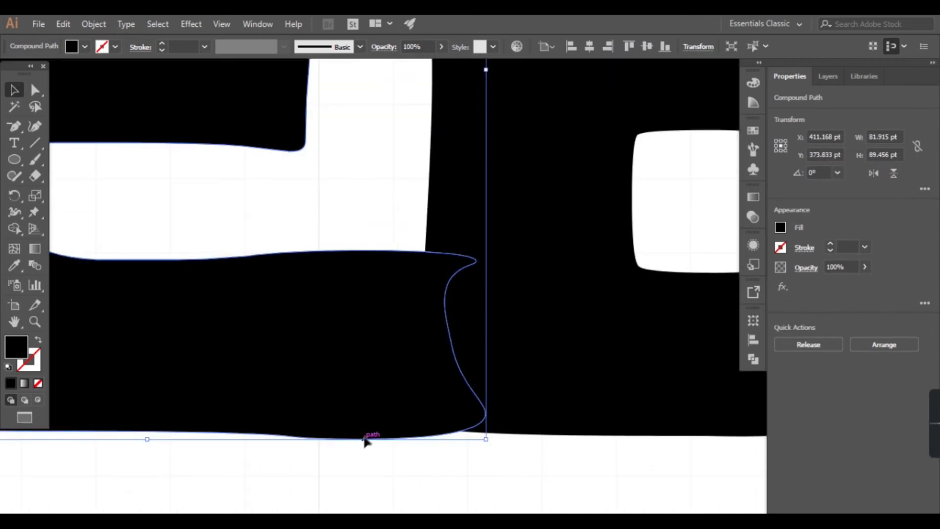
pyautogui.scroll(-6, 372, 463)
pyautogui.click(388, 480)
pyautogui.moveTo(432, 348); pyautogui.dragTo(424, 346)
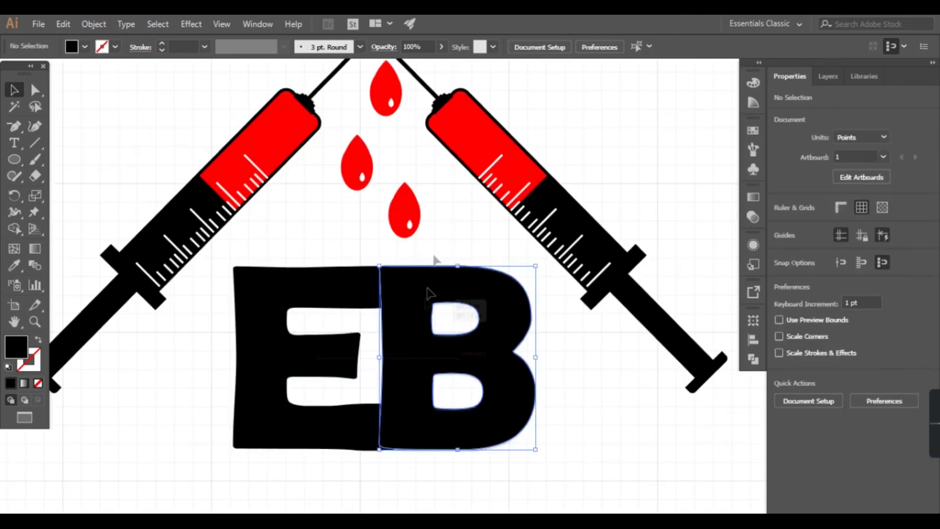
pyautogui.click(443, 490)
# Step: Merge the E and B into a single shape with the Shape Builder tool
pyautogui.moveTo(335, 490); pyautogui.dragTo(487, 304)
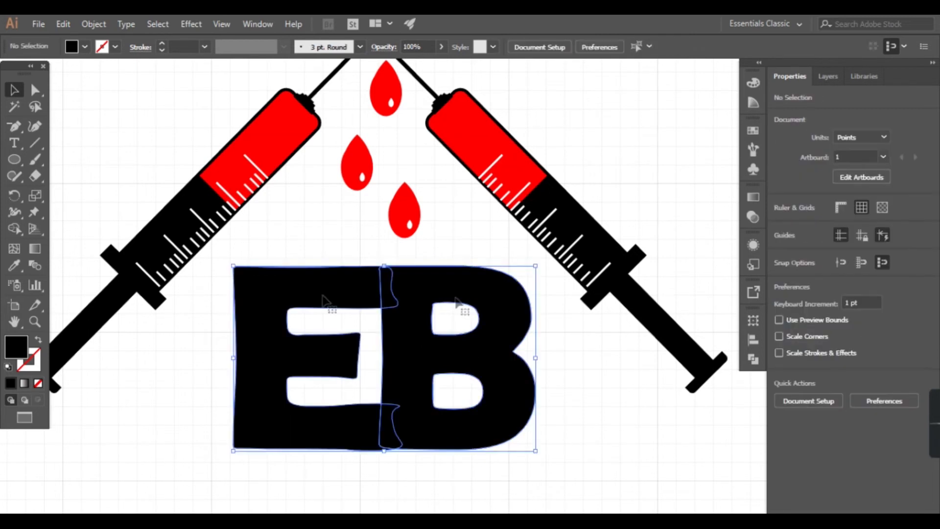
pyautogui.click(14, 229)
pyautogui.moveTo(357, 304)
pyautogui.mouseDown()
pyautogui.moveTo(386, 437)
pyautogui.moveTo(413, 437)
pyautogui.mouseUp()
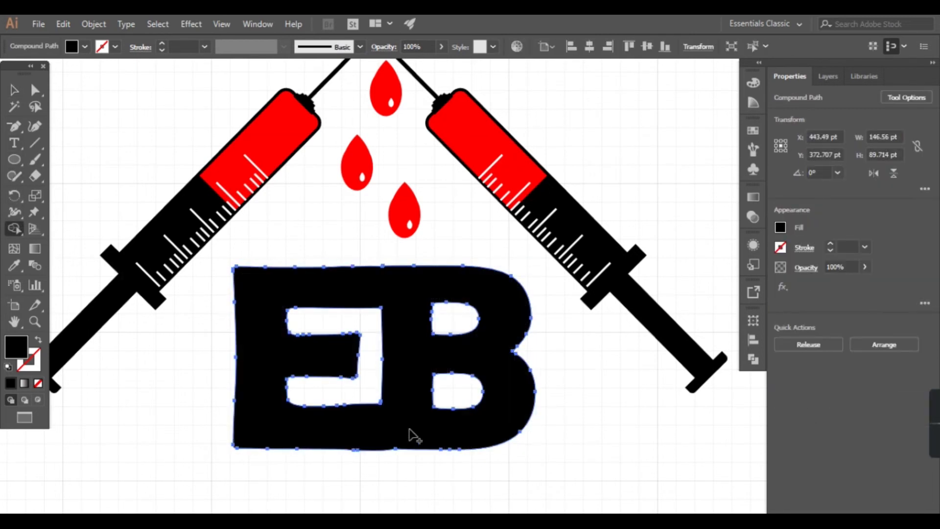
pyautogui.click(348, 330)
# Step: Move the merged EB lettering up about 6 pt, closer to the red drops
pyautogui.scroll(-5, 363, 441)
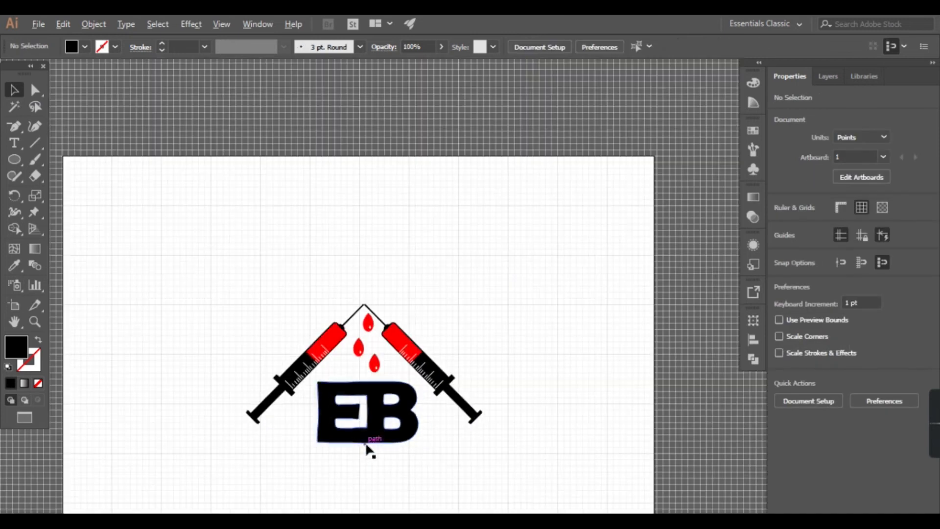
pyautogui.moveTo(381, 421); pyautogui.dragTo(385, 406)
pyautogui.click(363, 365)
pyautogui.click(363, 365)
pyautogui.click(369, 447)
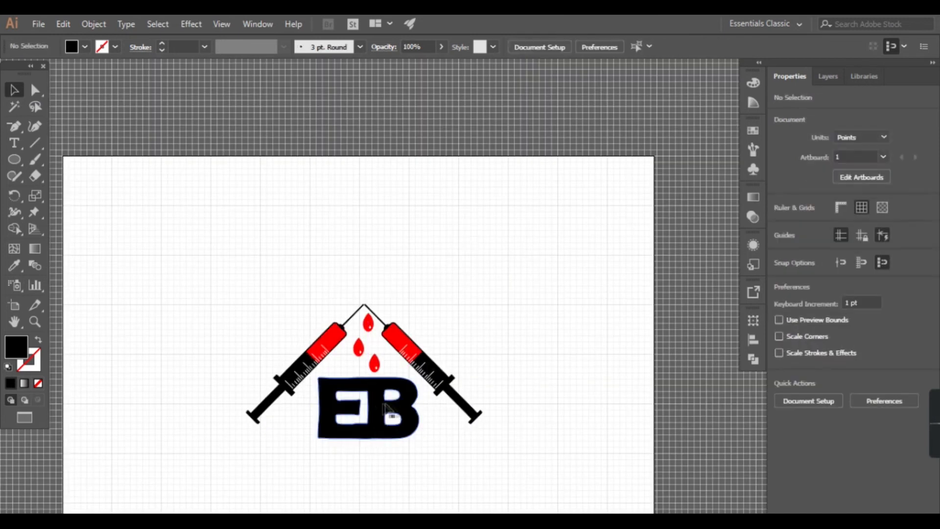
# Step: Trim the circle over the B's upper bowl to the letter's outline and inner opening with the Shape Builder tool
pyautogui.click(396, 424)
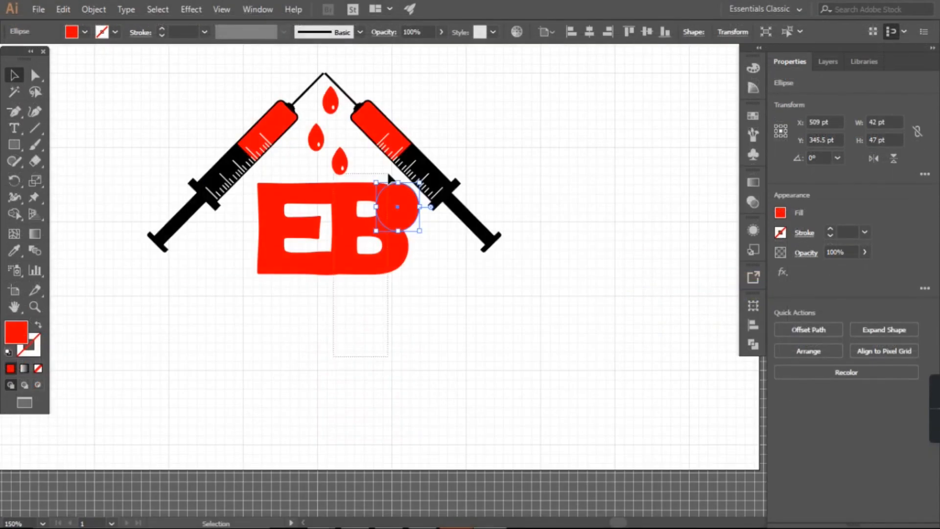
pyautogui.hotkey('ctrl', 'a')
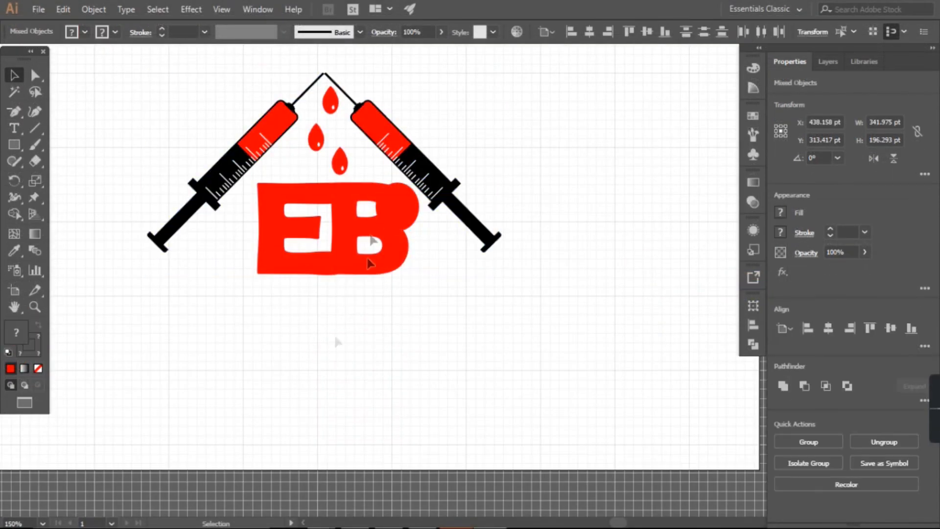
pyautogui.hotkey('ctrl', 'shift', 'a')
pyautogui.click(393, 266)
pyautogui.keyDown('shift'); pyautogui.click(412, 207); pyautogui.keyUp('shift')
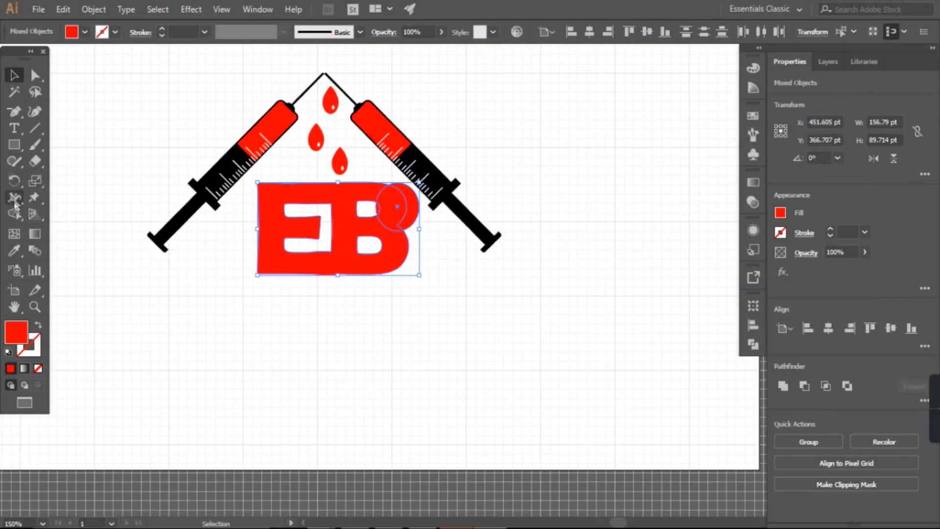
pyautogui.click(14, 214)
pyautogui.scroll(2, 335, 241)
pyautogui.keyDown('alt'); pyautogui.click(488, 181); pyautogui.keyUp('alt')
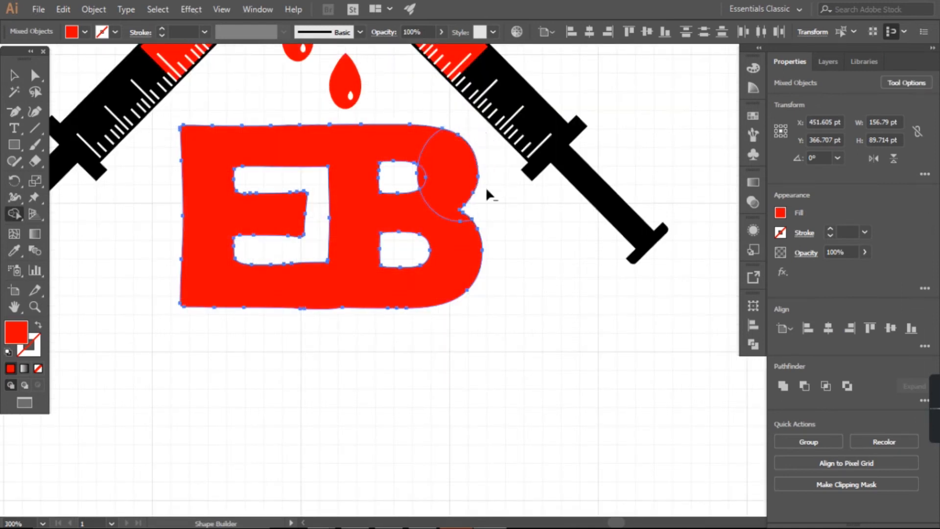
pyautogui.keyDown('alt'); pyautogui.click(421, 179); pyautogui.keyUp('alt')
# Step: Place a copy of the trimmed circle piece below the B
pyautogui.click(14, 75)
pyautogui.click(482, 323)
pyautogui.click(454, 178)
pyautogui.moveTo(455, 182); pyautogui.dragTo(435, 372)
pyautogui.click(511, 326)
# Step: Merge the trimmed circle piece in the B's upper bowl with the lettering using the Shape Builder tool
pyautogui.click(453, 196)
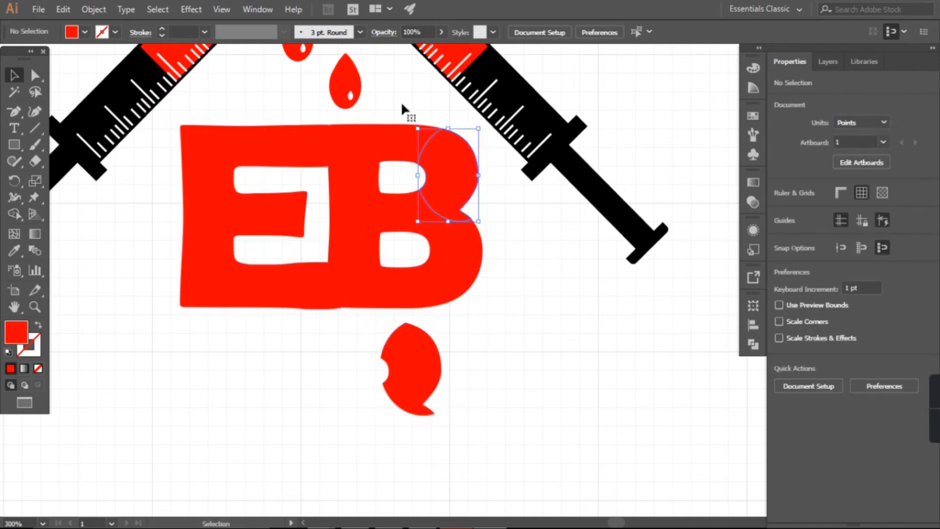
pyautogui.moveTo(403, 105); pyautogui.dragTo(447, 195)
pyautogui.click(15, 214)
pyautogui.moveTo(402, 143); pyautogui.dragTo(447, 173)
# Step: Move the spare trimmed piece beneath the E
pyautogui.click(14, 75)
pyautogui.click(477, 338)
pyautogui.doubleClick(427, 366)
pyautogui.moveTo(249, 349); pyautogui.dragTo(253, 369)
pyautogui.doubleClick(386, 364)
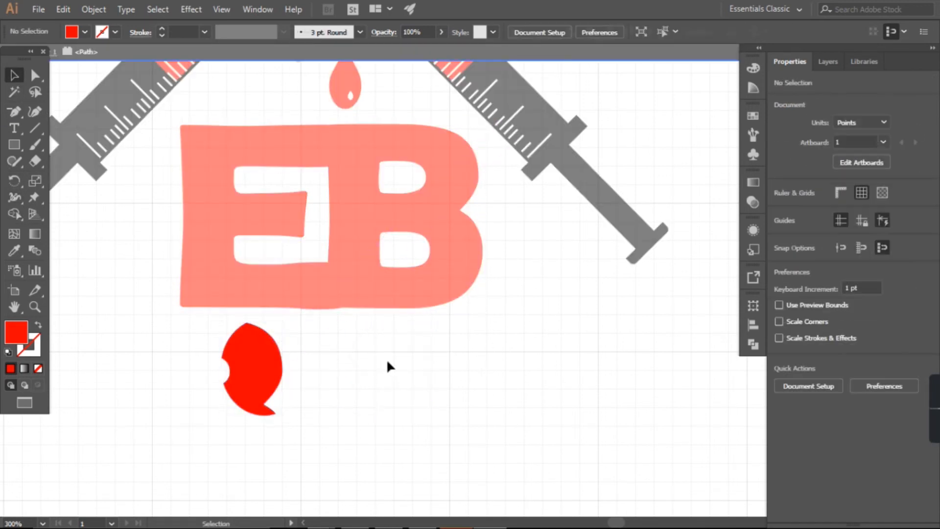
# Step: Reflect the spare trimmed piece across the vertical axis
pyautogui.click(274, 369)
pyautogui.click(94, 9)
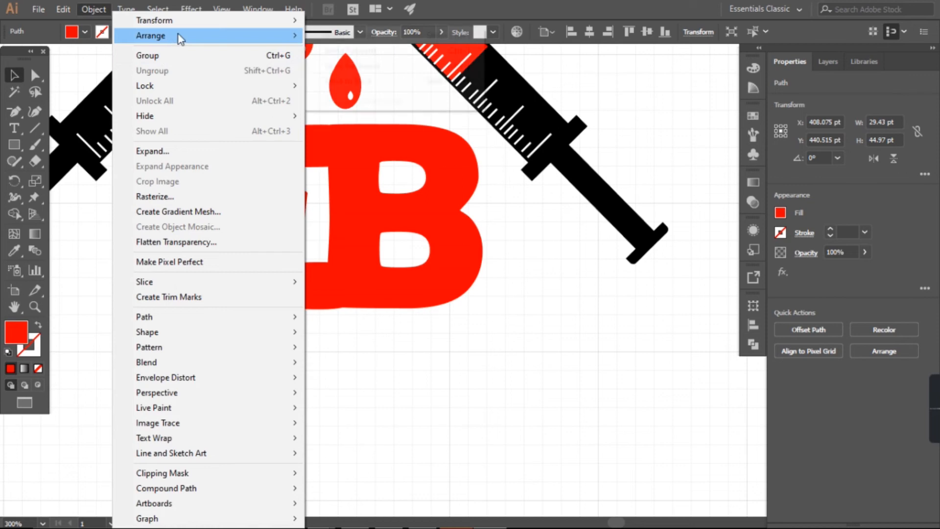
pyautogui.moveTo(293, 20)
pyautogui.click(365, 71)
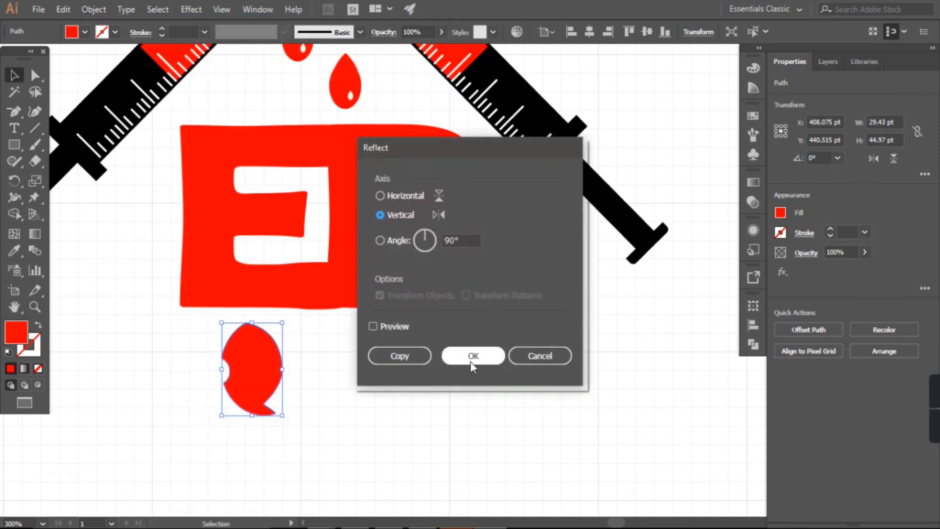
pyautogui.click(480, 365)
# Step: Position the reflected piece over the E's upper-left corner and place a copy over its lower-left corner
pyautogui.moveTo(261, 379); pyautogui.dragTo(221, 179)
pyautogui.scroll(3, 231, 128)
pyautogui.scroll(2, 221, 167)
pyautogui.scroll(-1, 215, 226)
pyautogui.moveTo(212, 248); pyautogui.dragTo(209, 451)
pyautogui.scroll(-2, 218, 263)
pyautogui.scroll(-3, 204, 239)
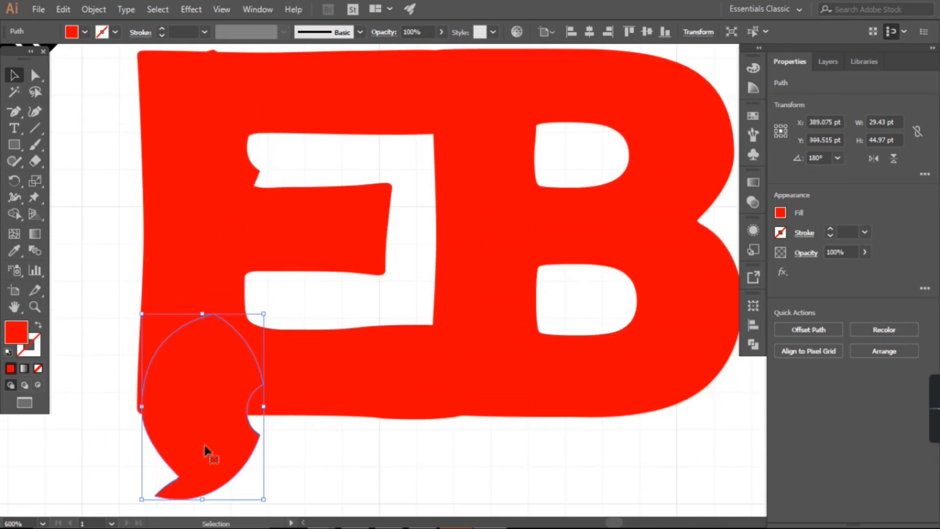
pyautogui.click(85, 13)
pyautogui.moveTo(142, 20)
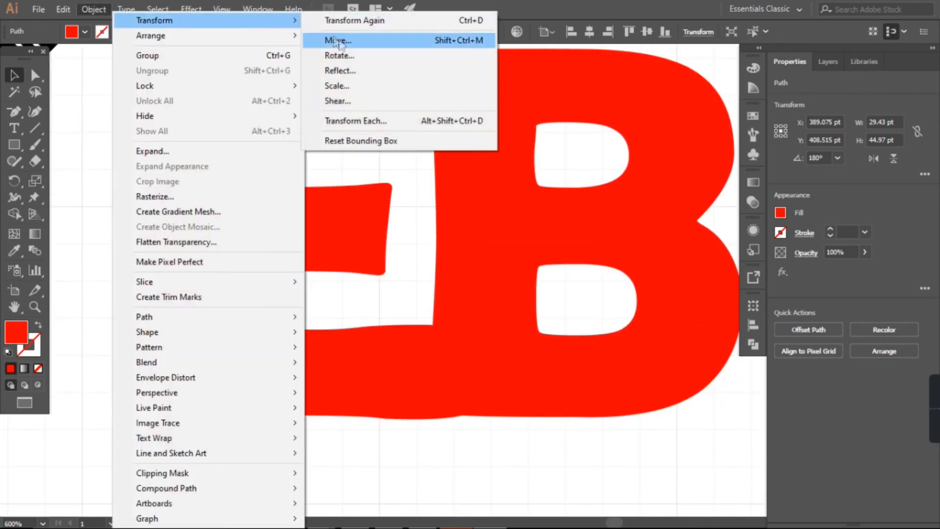
pyautogui.click(340, 59)
pyautogui.click(544, 320)
# Step: Reflect the lower piece across the horizontal axis and move it up to fit the E's lower-left corner
pyautogui.click(94, 9)
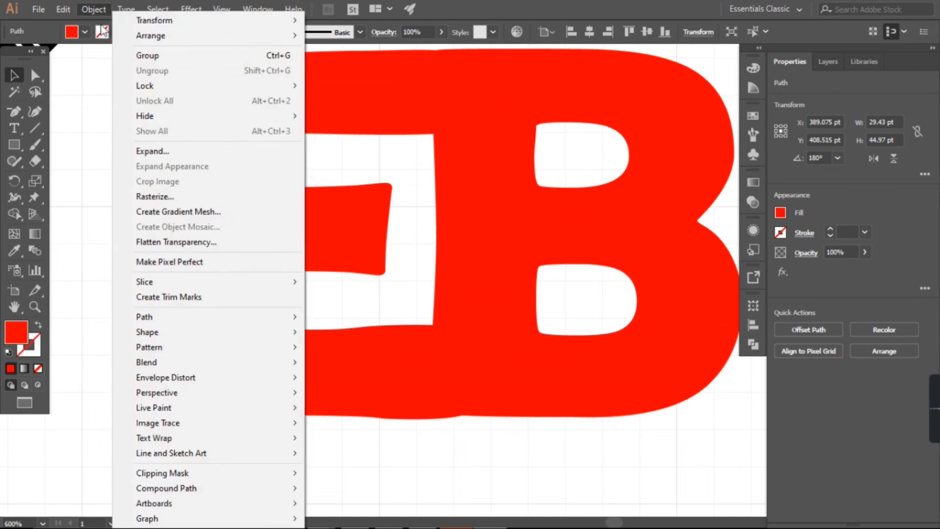
pyautogui.moveTo(157, 20)
pyautogui.click(341, 71)
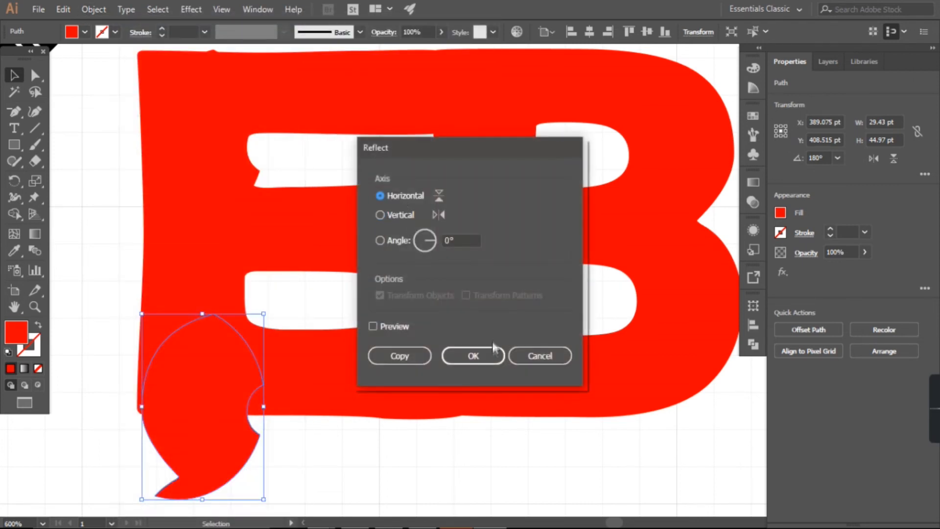
pyautogui.click(494, 357)
pyautogui.moveTo(232, 422); pyautogui.dragTo(215, 368)
# Step: Examine how the two added pieces fit the E's left side and inner openings
pyautogui.moveTo(153, 452); pyautogui.dragTo(211, 74)
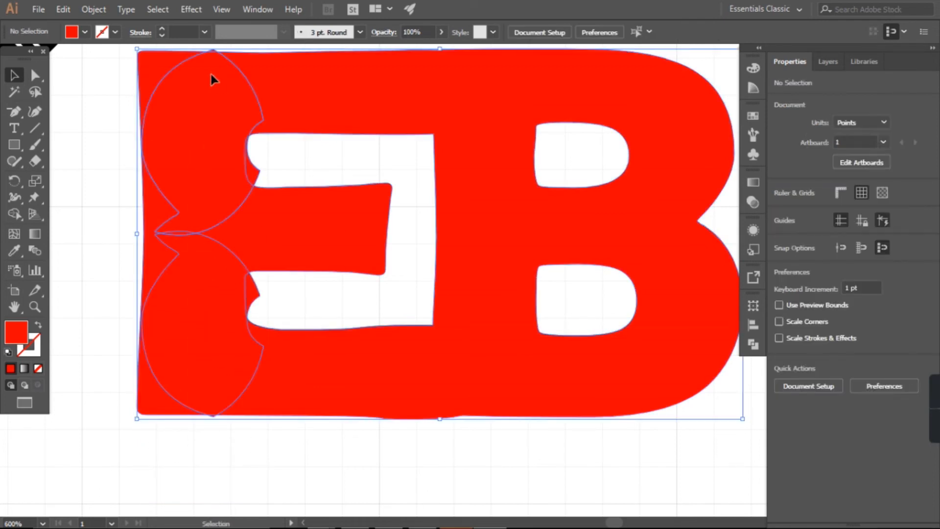
pyautogui.click(256, 315)
pyautogui.moveTo(188, 341); pyautogui.dragTo(187, 340)
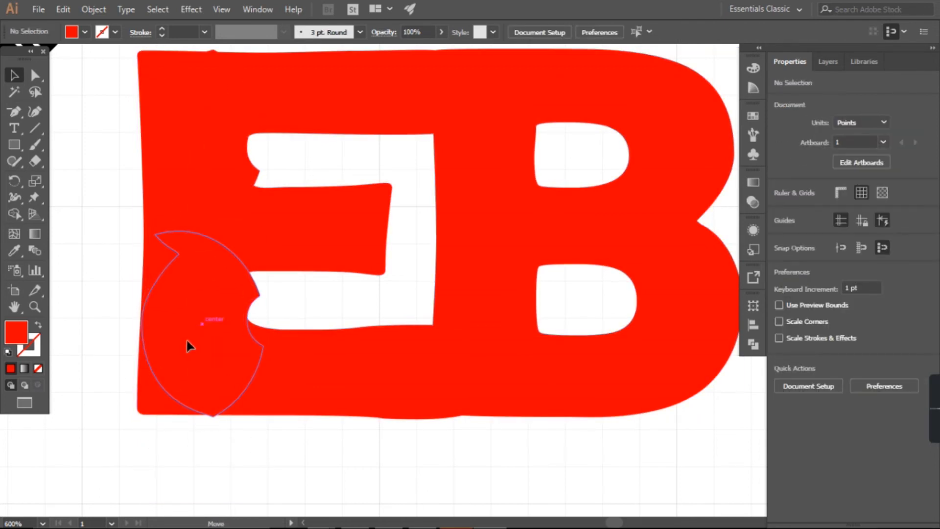
pyautogui.scroll(3, 165, 337)
pyautogui.scroll(-3, 197, 302)
pyautogui.scroll(2, 197, 301)
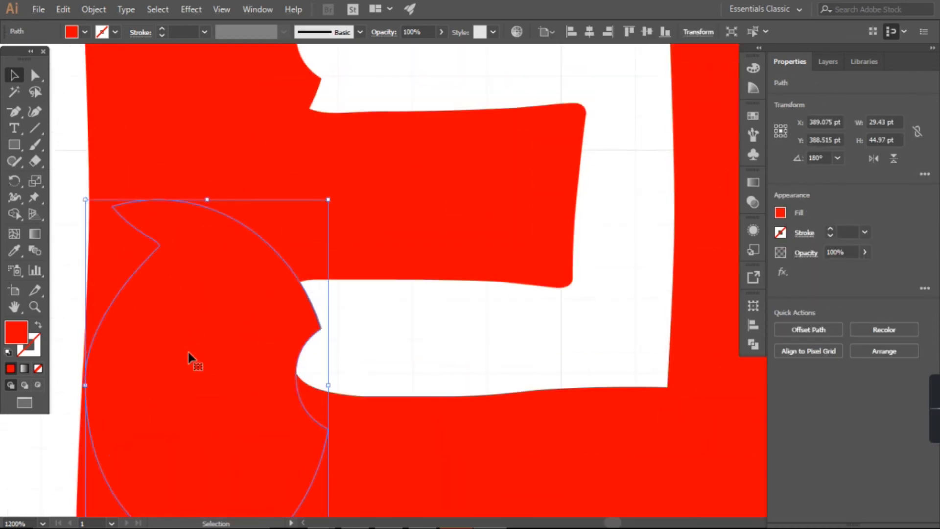
pyautogui.scroll(-4, 188, 343)
pyautogui.click(52, 272)
pyautogui.scroll(-2, 121, 328)
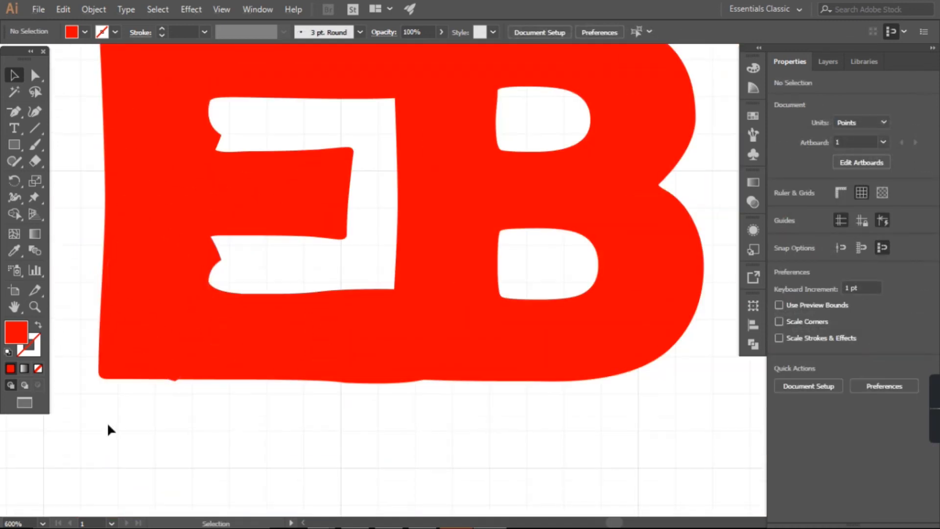
# Step: Try to trim the E's square outer corners and left-side notches around the added pieces with the Shape Builder
pyautogui.moveTo(107, 424); pyautogui.dragTo(200, 44)
pyautogui.hotkey('shift', 'm')
pyautogui.keyDown('alt'); pyautogui.click(113, 391); pyautogui.keyUp('alt')
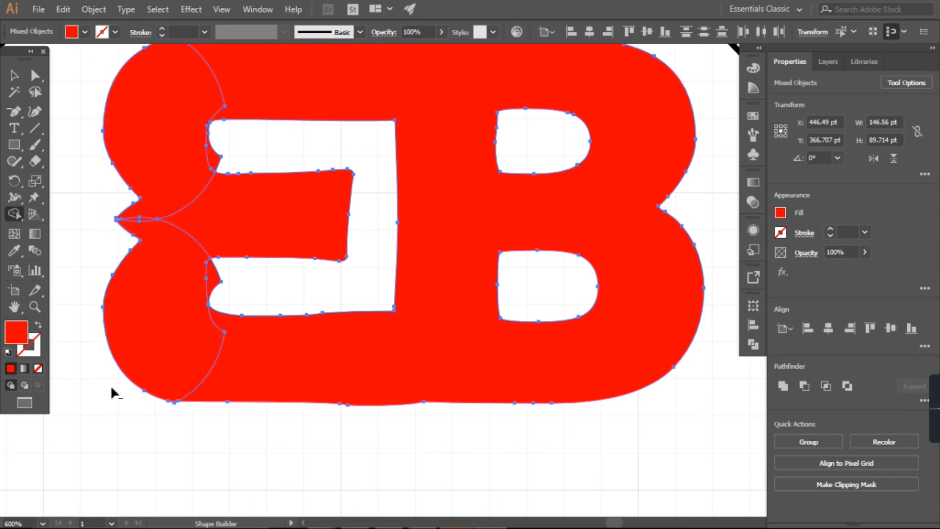
pyautogui.scroll(2, 148, 248)
pyautogui.scroll(-2, 148, 247)
pyautogui.hotkey('ctrl', 'z')
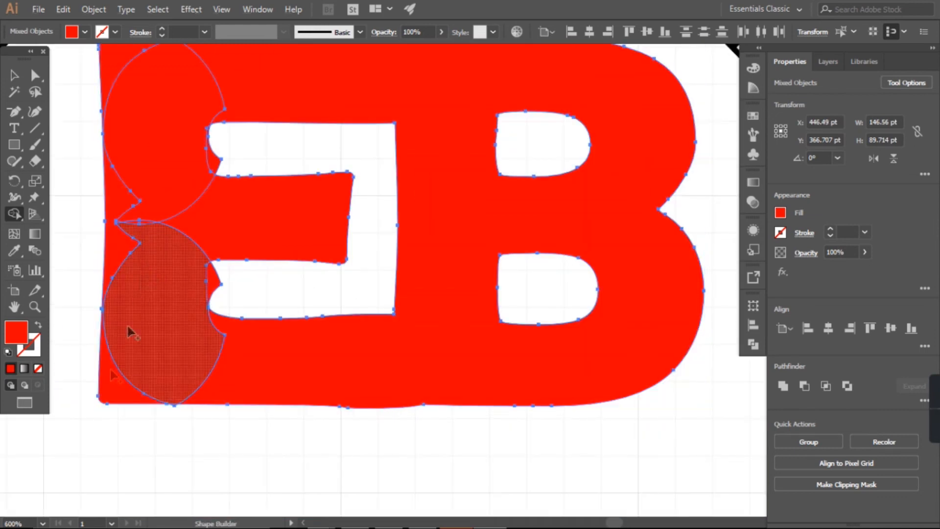
# Step: Nudge both added corner pieces slightly left over the E's left edge
pyautogui.press('v')
pyautogui.click(65, 109)
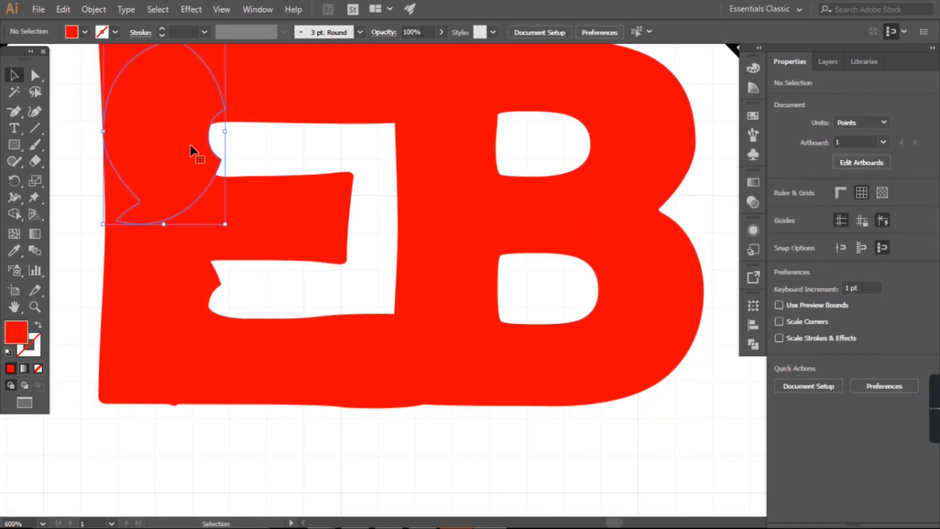
pyautogui.click(191, 147)
pyautogui.moveTo(191, 147); pyautogui.dragTo(178, 372)
pyautogui.click(147, 460)
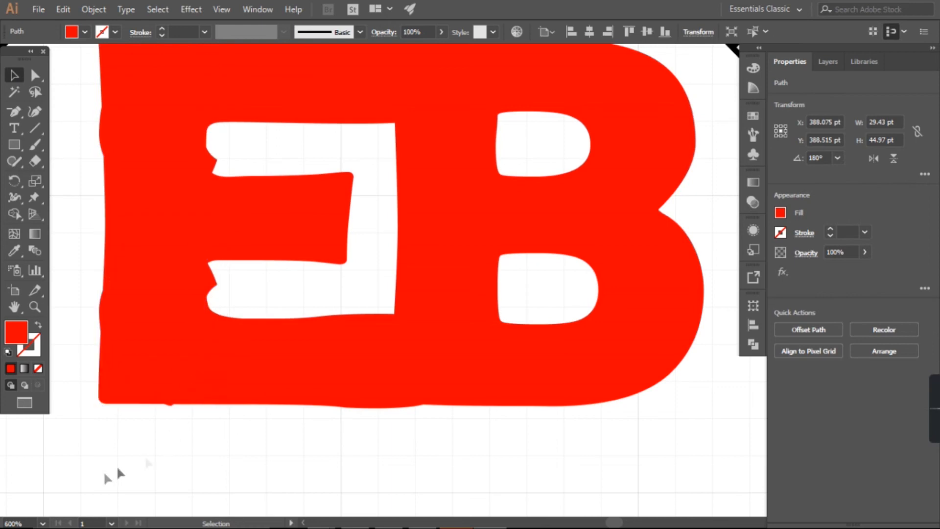
pyautogui.hotkey('ctrl', 'a')
pyautogui.press('u')
pyautogui.scroll(1, 122, 113)
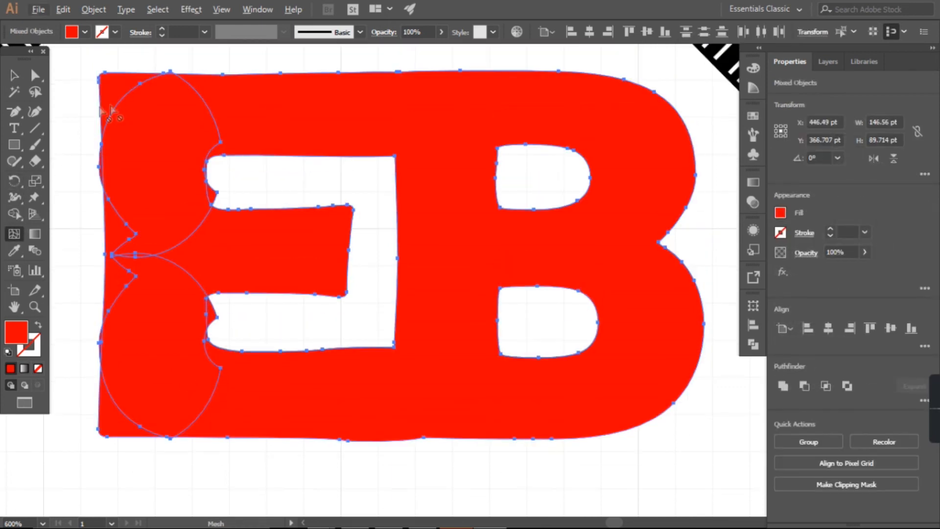
pyautogui.press('v')
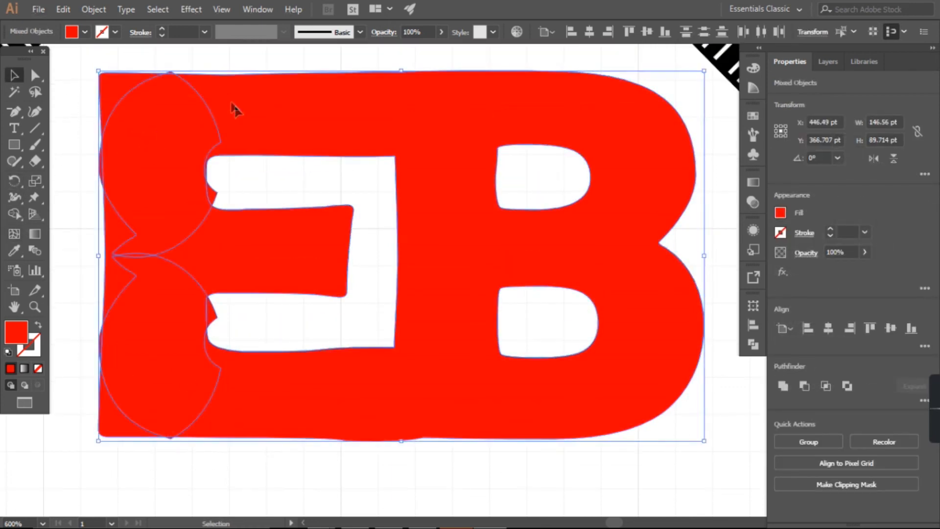
# Step: Remove the E's square outer corners and the thin slivers beyond its left edge with the Shape Builder
pyautogui.moveTo(109, 475); pyautogui.dragTo(377, 98)
pyautogui.hotkey('shift', 'm')
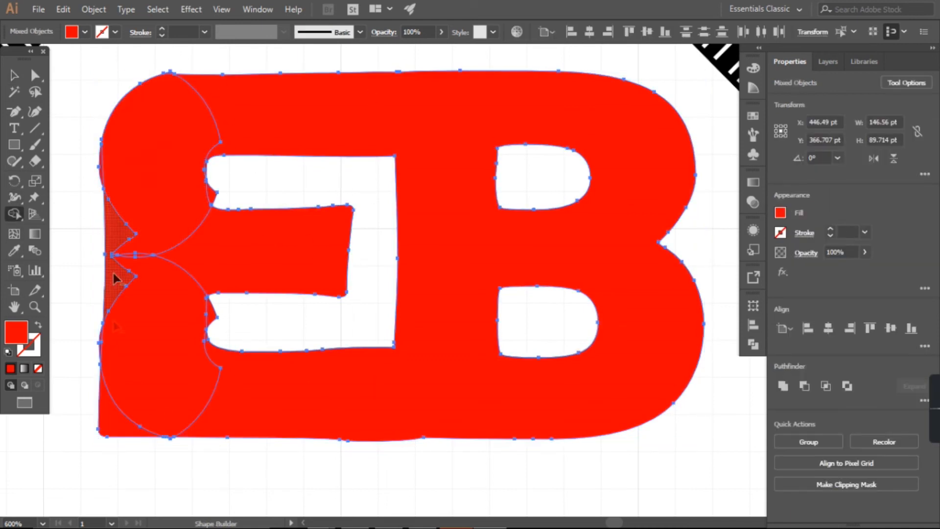
pyautogui.scroll(3, 124, 343)
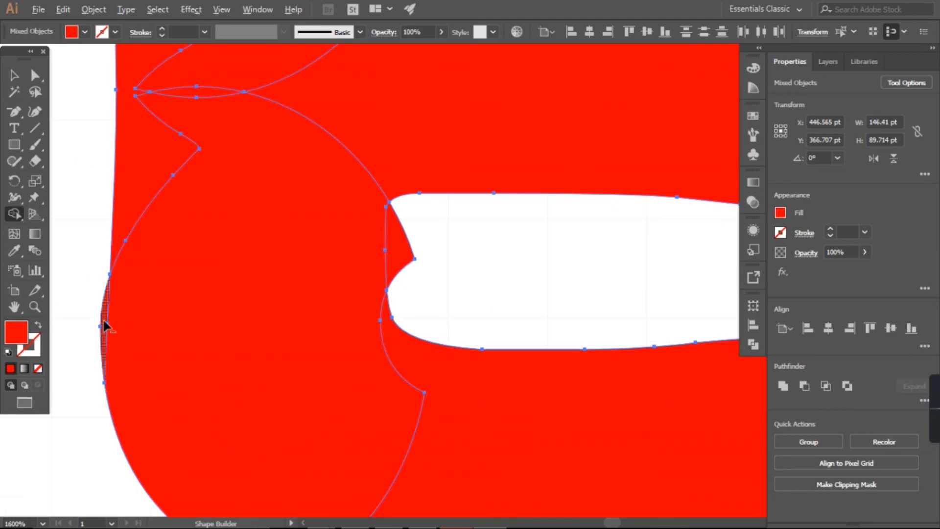
pyautogui.scroll(5, 105, 294)
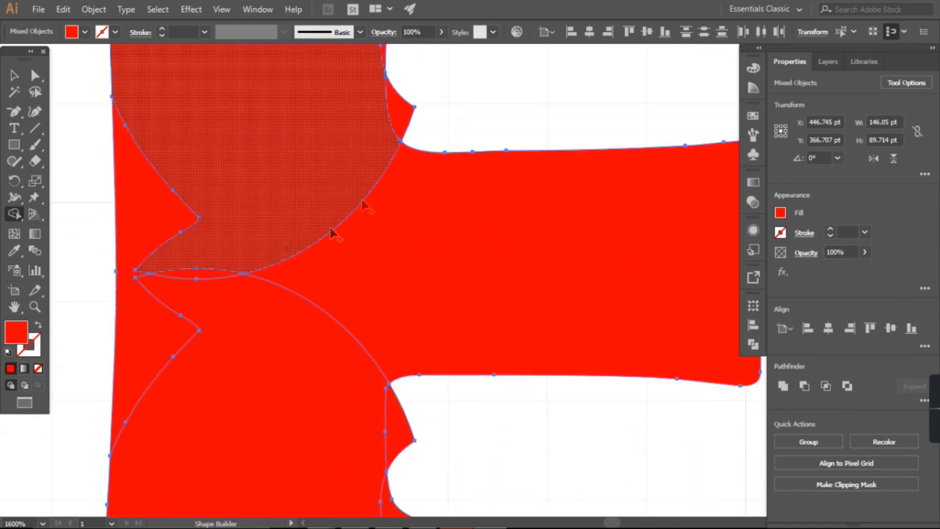
# Step: Clear the slivers from the E's inner openings and merge the overlapping corner pieces into the letter
pyautogui.scroll(-2, 401, 375)
pyautogui.moveTo(346, 438); pyautogui.dragTo(450, 465)
pyautogui.moveTo(190, 316); pyautogui.dragTo(181, 98)
pyautogui.moveTo(222, 251); pyautogui.dragTo(328, 152)
pyautogui.scroll(-4, 243, 240)
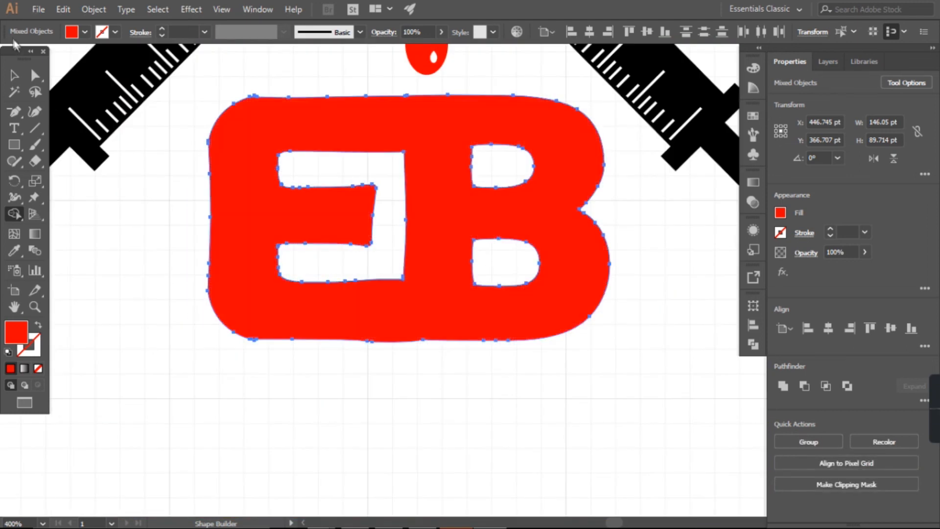
pyautogui.click(15, 75)
pyautogui.click(159, 271)
pyautogui.press('alt')
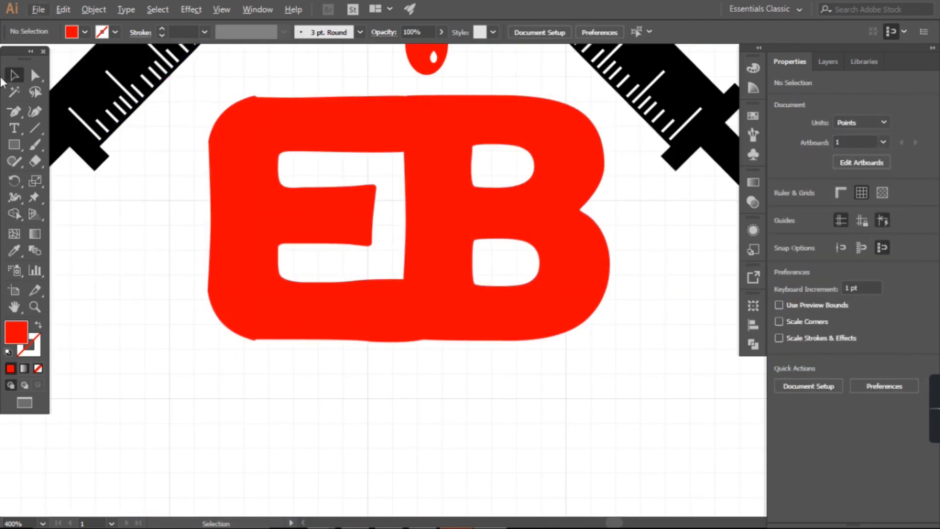
# Step: Remove the small spike from the E's upper edge near the rounded corner with the Shape Builder
pyautogui.hotkey('ctrl', 'a')
pyautogui.hotkey('shift', 'm')
pyautogui.scroll(5, 294, 99)
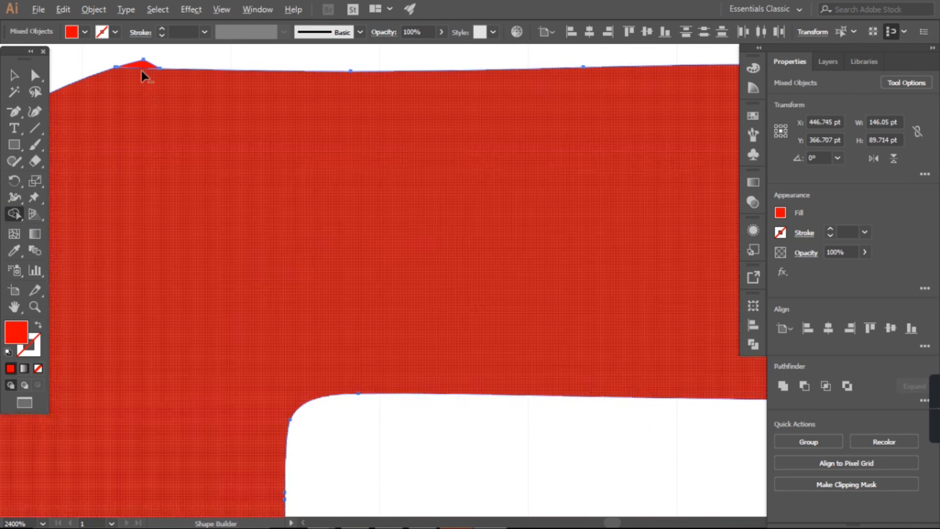
pyautogui.keyDown('alt'); pyautogui.click(142, 65); pyautogui.keyUp('alt')
pyautogui.click(15, 75)
pyautogui.click(83, 66)
pyautogui.scroll(-5, 240, 198)
pyautogui.scroll(-4, 283, 266)
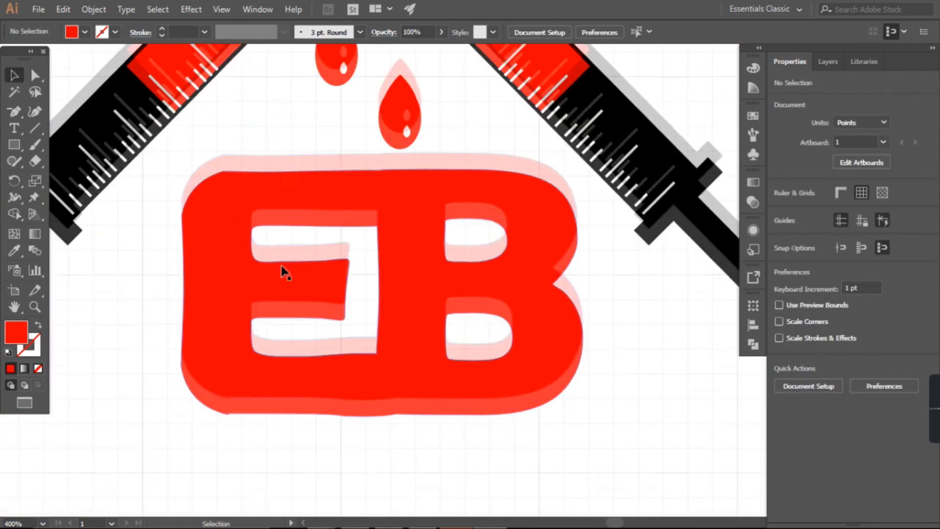
# Step: Draw a long thin rectangle across the EB's lower edge and position it over the uneven part
pyautogui.press('m')
pyautogui.moveTo(184, 332); pyautogui.dragTo(576, 370)
pyautogui.click(14, 75)
pyautogui.moveTo(296, 357); pyautogui.dragTo(303, 334)
pyautogui.click(236, 462)
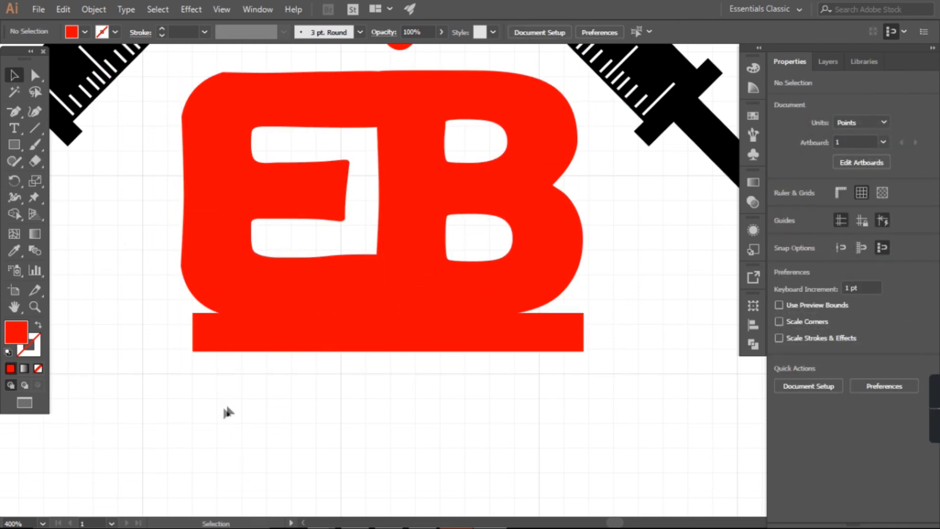
# Step: Cut the rectangle and the uneven strip beneath it away from the EB's lower edge with the Shape Builder
pyautogui.hotkey('ctrl', 'a')
pyautogui.click(14, 214)
pyautogui.scroll(3, 331, 385)
pyautogui.keyDown('alt'); pyautogui.click(431, 177); pyautogui.keyUp('alt')
pyautogui.keyDown('alt'); pyautogui.click(423, 224); pyautogui.keyUp('alt')
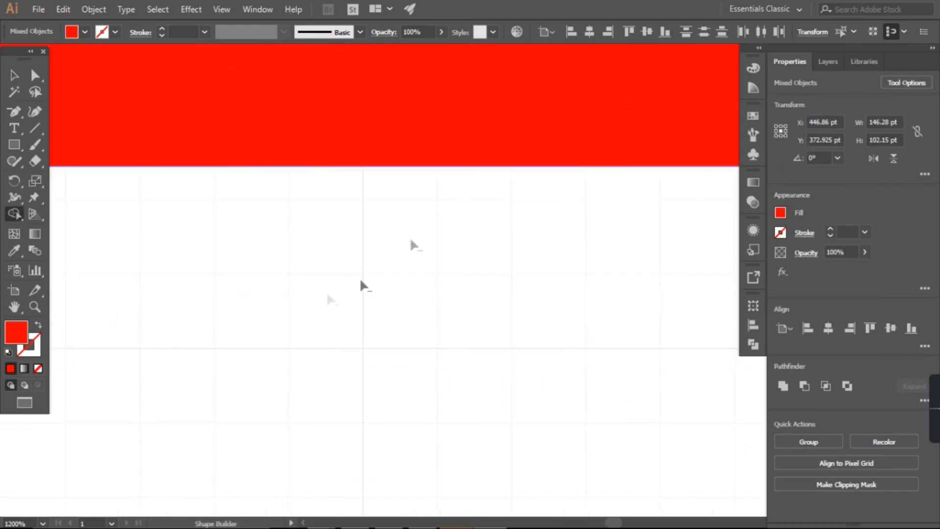
pyautogui.scroll(-4, 333, 305)
# Step: Delete the leftover fragments at the EB's lower left and move the lettering slightly down
pyautogui.click(15, 76)
pyautogui.click(195, 309)
pyautogui.scroll(2, 222, 307)
pyautogui.moveTo(257, 288); pyautogui.dragTo(292, 196)
pyautogui.click(281, 227)
pyautogui.click(284, 223)
pyautogui.press('Delete')
pyautogui.click(281, 222)
pyautogui.press('Delete')
pyautogui.scroll(-4, 294, 257)
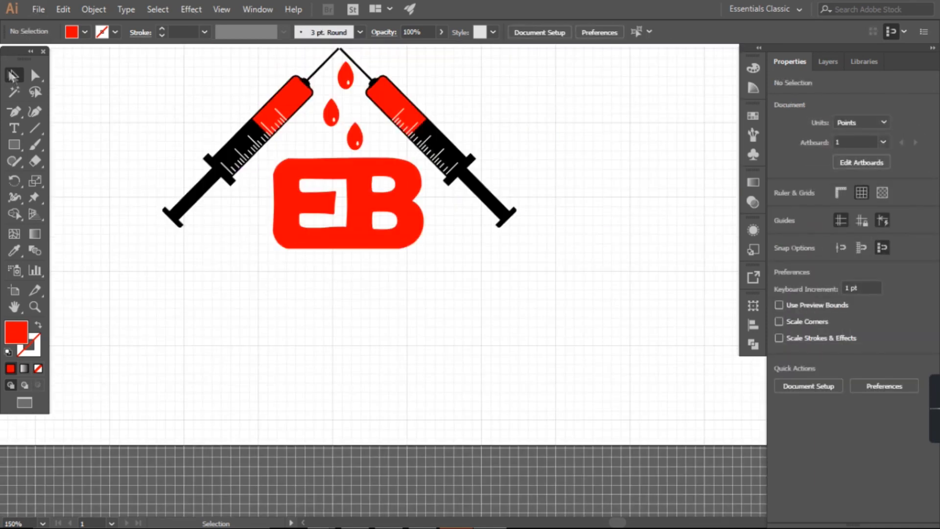
pyautogui.moveTo(363, 233); pyautogui.dragTo(362, 237)
pyautogui.click(453, 262)
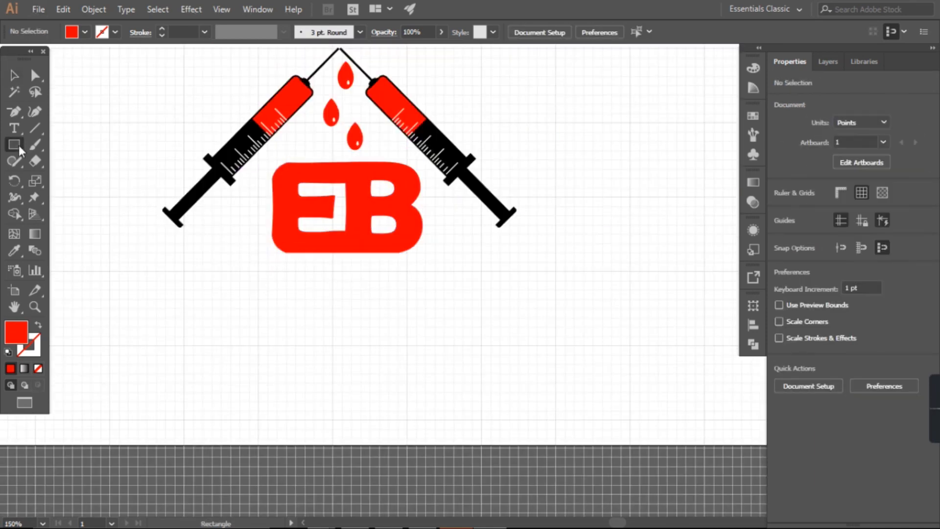
# Step: Draw a 9 by 30 pt rectangle over the slanted end of the E's middle bar
pyautogui.click(19, 146)
pyautogui.scroll(4, 289, 212)
pyautogui.moveTo(461, 125); pyautogui.dragTo(499, 248)
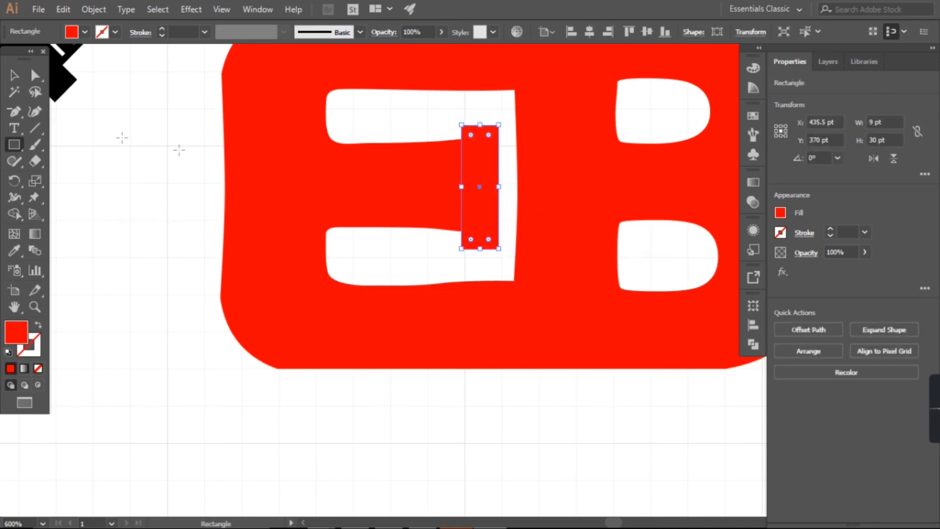
# Step: Cut the rectangle's area away with the Shape Builder so the E's middle bar ends straight
pyautogui.click(15, 76)
pyautogui.moveTo(176, 138); pyautogui.dragTo(472, 207)
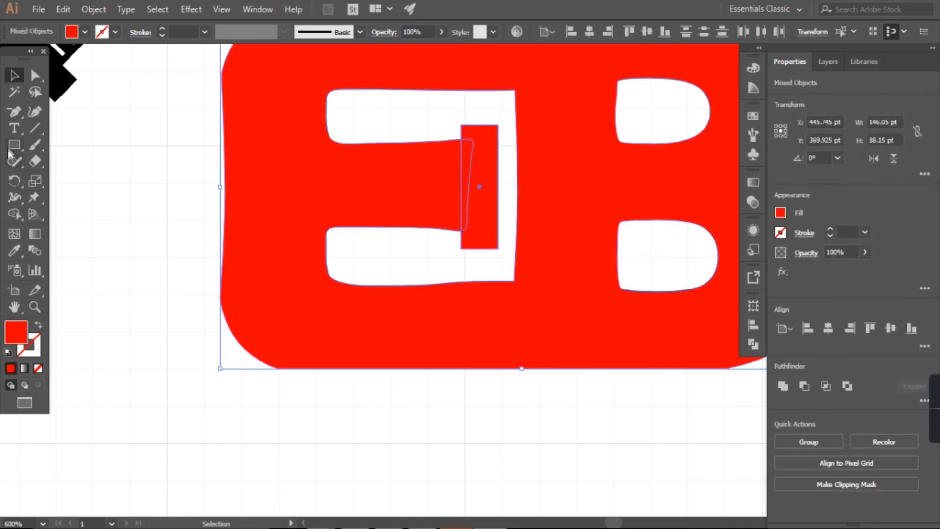
pyautogui.click(14, 214)
pyautogui.keyDown('alt'); pyautogui.click(482, 157); pyautogui.keyUp('alt')
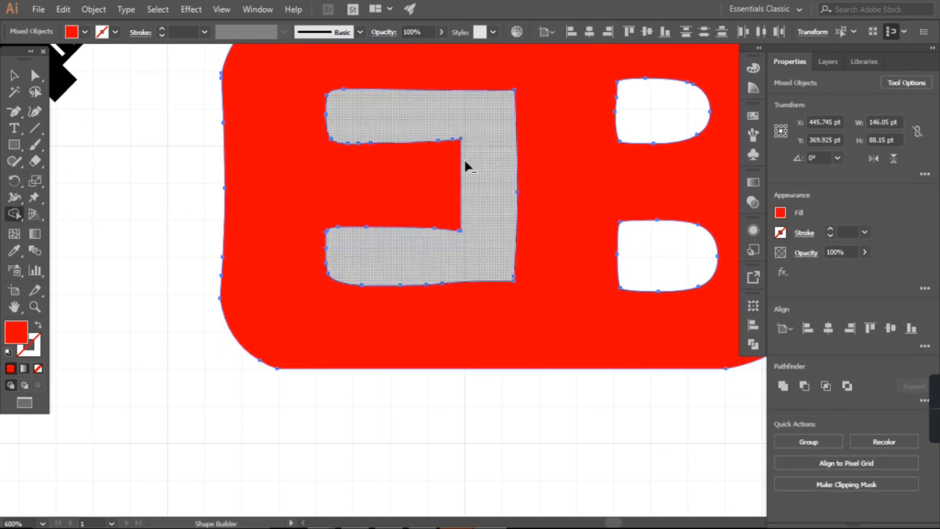
pyautogui.click(15, 75)
pyautogui.click(220, 315)
# Step: Move the EB lettering slightly up toward the drops
pyautogui.scroll(-3, 220, 315)
pyautogui.scroll(-1, 366, 340)
pyautogui.click(336, 323)
pyautogui.click(427, 373)
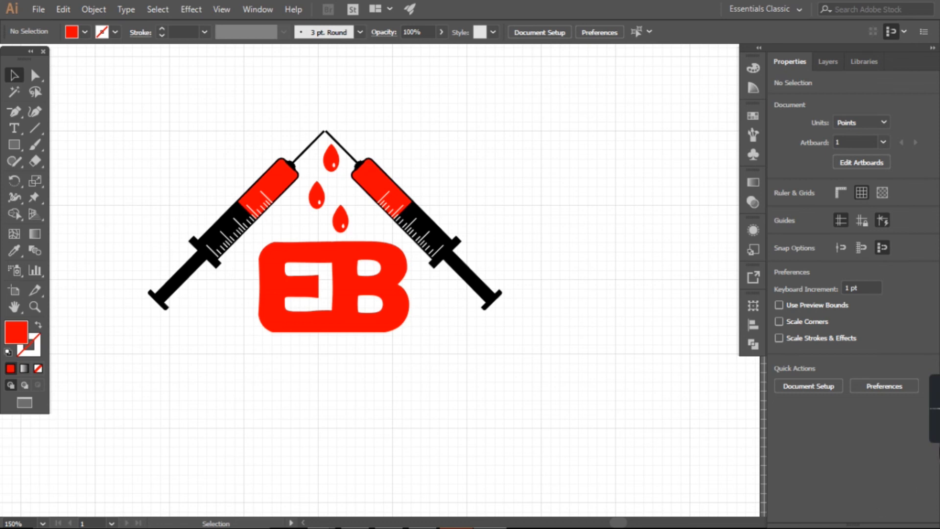
# Step: Add the text MEDICINE SUPPLY below the EB lettering
pyautogui.scroll(-1, 235, 377)
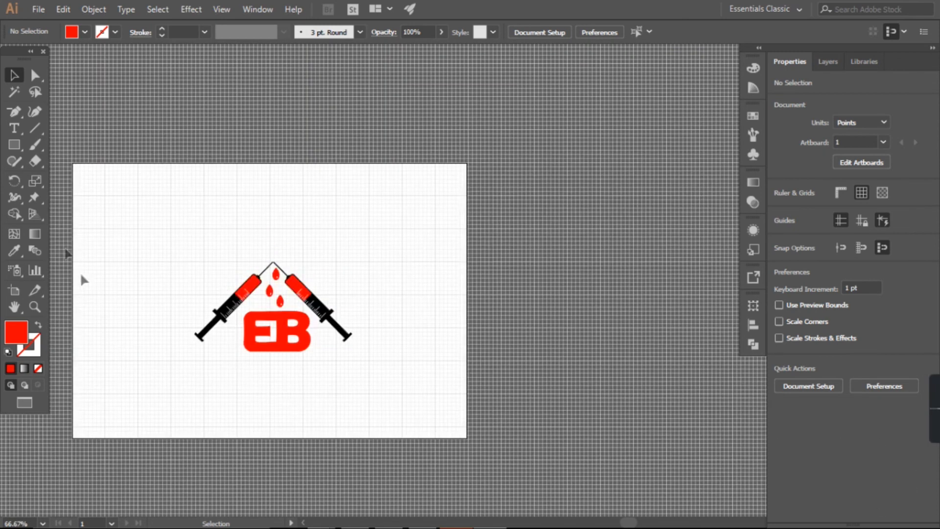
pyautogui.click(15, 129)
pyautogui.click(227, 387)
pyautogui.press('BackSpace')
pyautogui.write('MEDI')
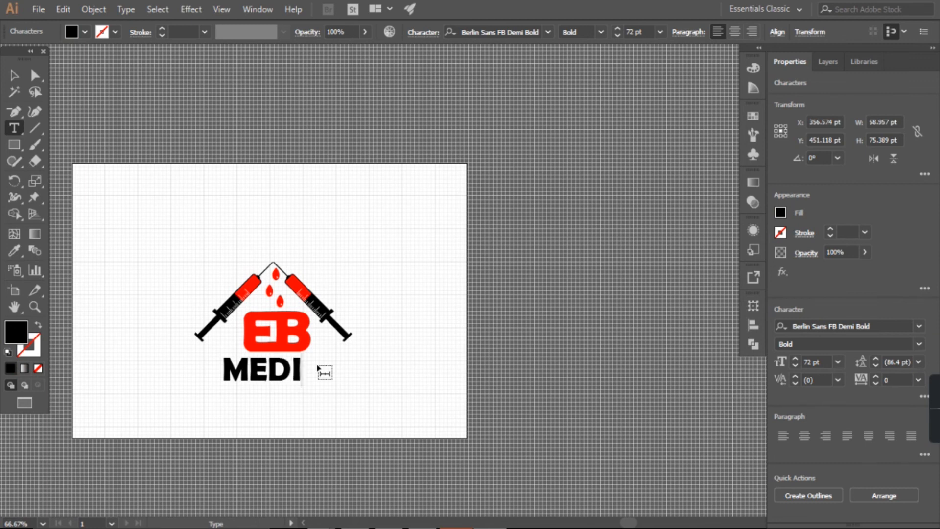
pyautogui.write('CINE')
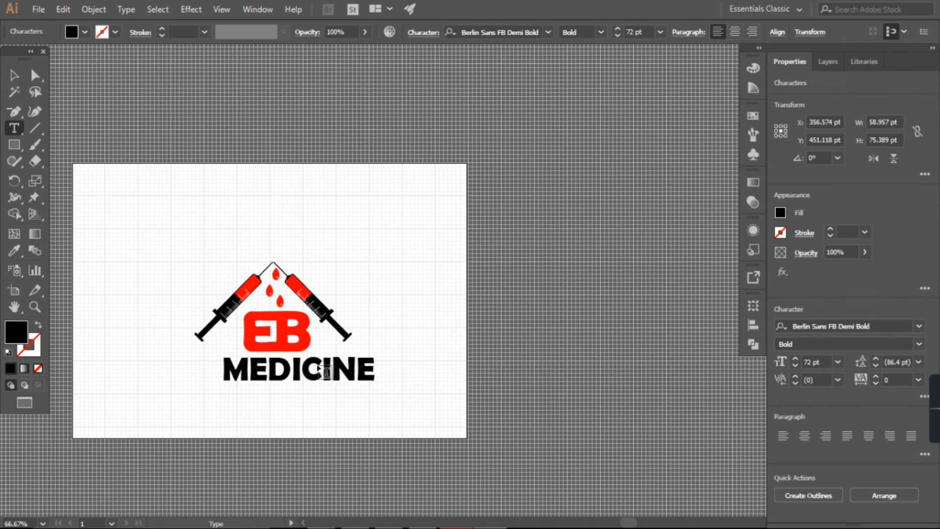
pyautogui.write(' SUPPLY')
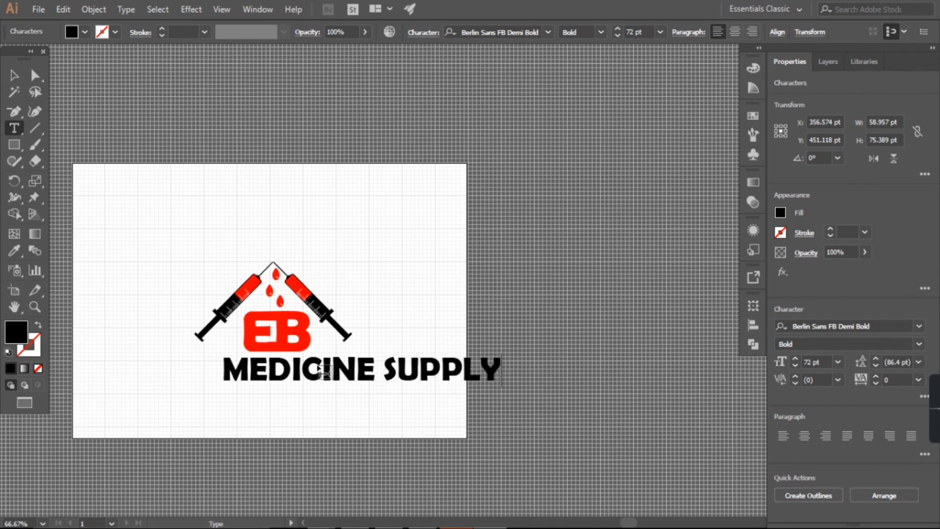
# Step: Set the MEDICINE SUPPLY text's font to Agency FB Bold
pyautogui.hotkey('shift', 'Left')
pyautogui.hotkey('shift', 'Left')
pyautogui.hotkey('shift', 'Left')
pyautogui.hotkey('shift', 'Left')
pyautogui.hotkey('shift', 'Left')
pyautogui.hotkey('shift', 'Left')
pyautogui.hotkey('shift', 'Left')
pyautogui.hotkey('shift', 'Left')
pyautogui.hotkey('shift', 'Left')
pyautogui.hotkey('shift', 'Left')
pyautogui.hotkey('shift', 'Left')
pyautogui.hotkey('shift', 'Left')
pyautogui.hotkey('shift', 'Left')
pyautogui.hotkey('shift', 'Left')
pyautogui.hotkey('shift', 'Left')
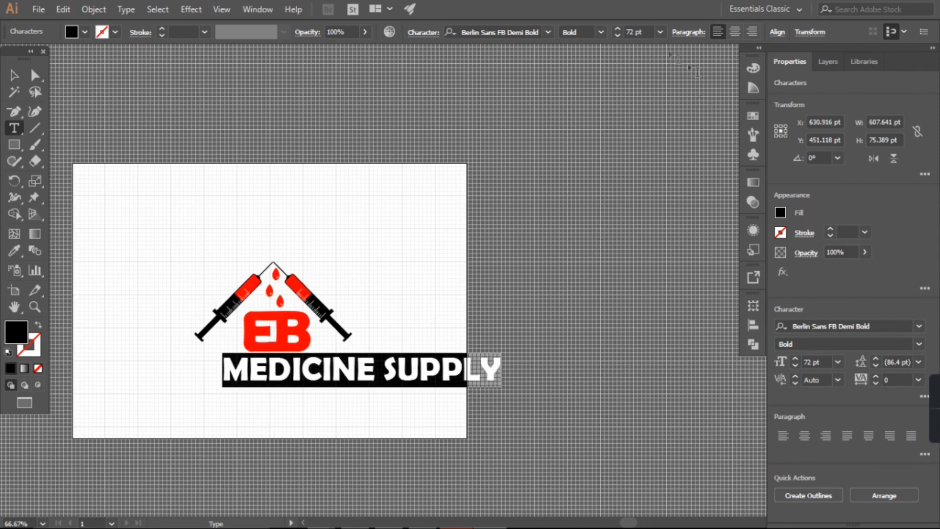
pyautogui.click(548, 32)
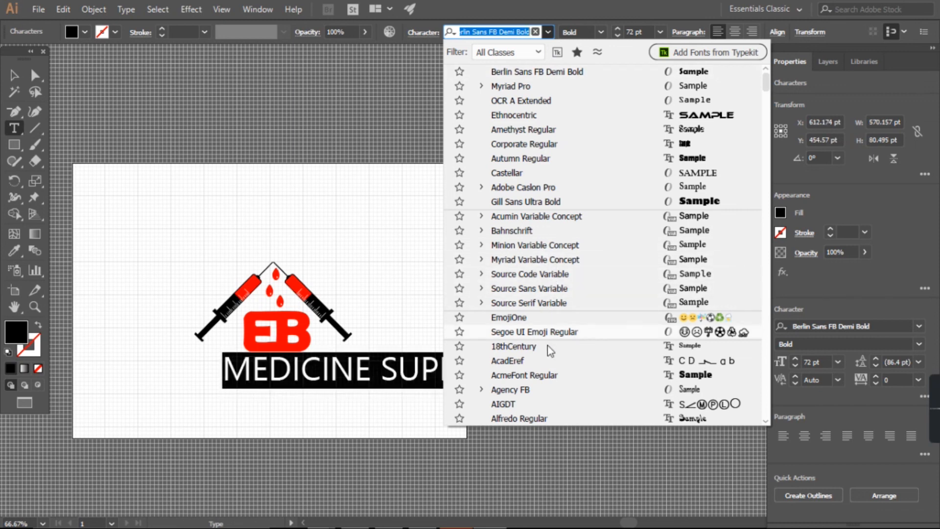
pyautogui.click(538, 395)
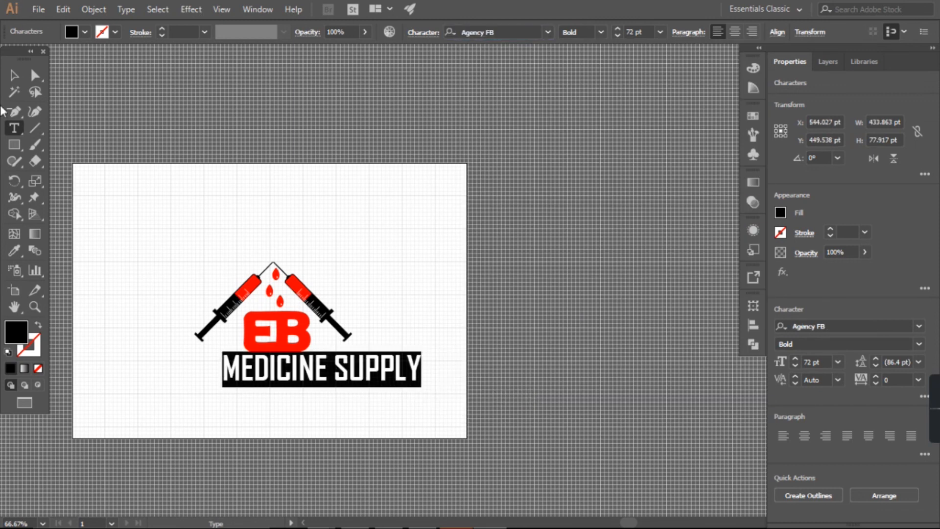
pyautogui.press('Escape')
# Step: Move the MEDICINE SUPPLY text beneath the logo and align the text and artwork on their horizontal centres
pyautogui.moveTo(365, 384); pyautogui.dragTo(313, 385)
pyautogui.click(265, 407)
pyautogui.moveTo(331, 308); pyautogui.dragTo(368, 270)
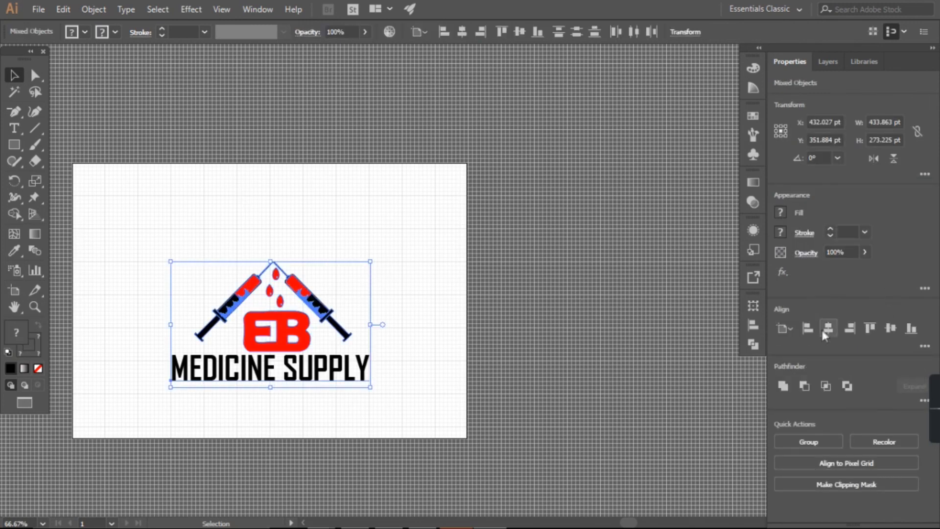
pyautogui.click(827, 329)
pyautogui.click(403, 287)
pyautogui.hotkey('ctrl', 'a')
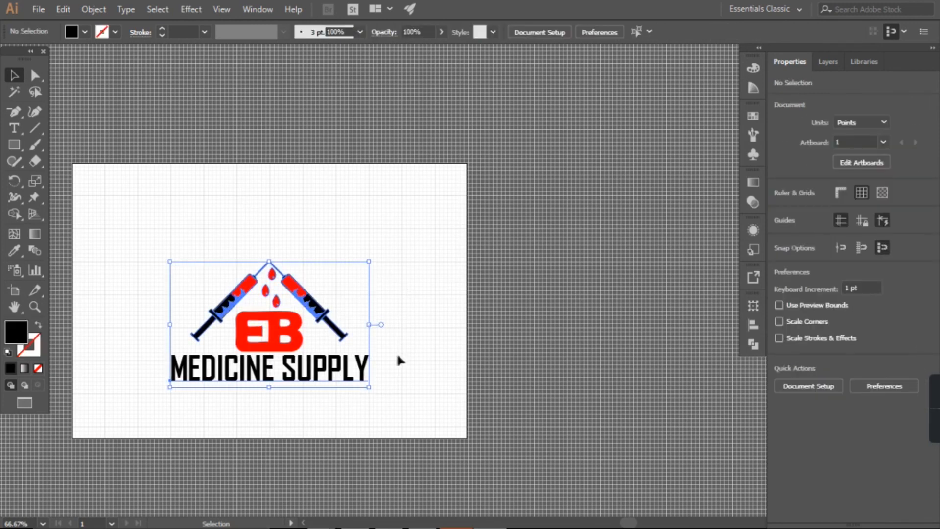
# Step: Narrow the MEDICINE SUPPLY text symmetrically to about 341 pt wide, matching the span of the syringes
pyautogui.click(331, 362)
pyautogui.click(374, 400)
pyautogui.click(368, 360)
pyautogui.moveTo(369, 369); pyautogui.dragTo(348, 376)
pyautogui.click(296, 398)
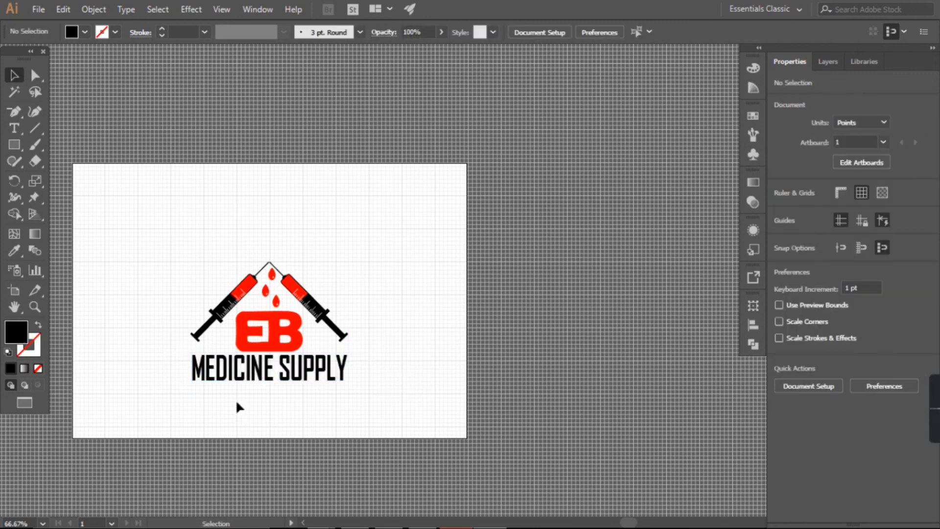
# Step: Nudge the EB lettering up and slightly right, and fine-tune its spacing with the text below
pyautogui.click(274, 344)
pyautogui.click(346, 284)
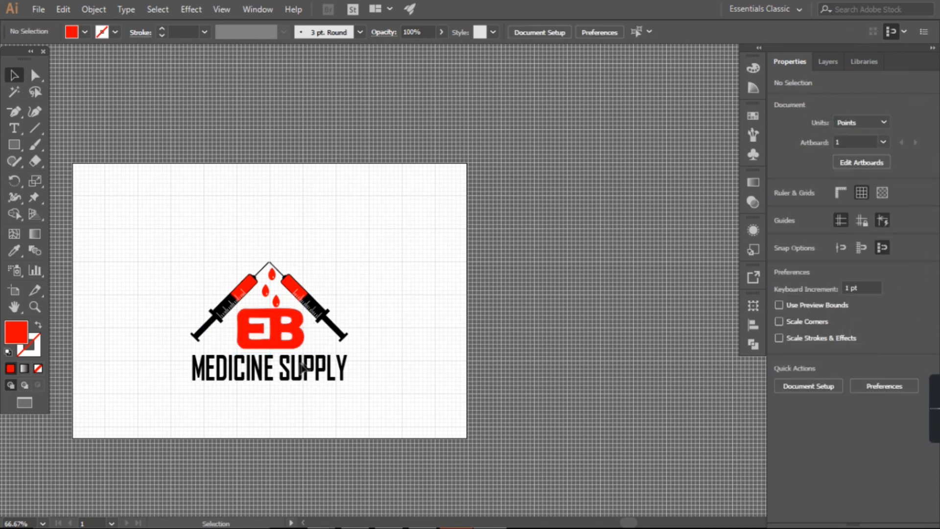
pyautogui.moveTo(339, 395); pyautogui.dragTo(300, 345)
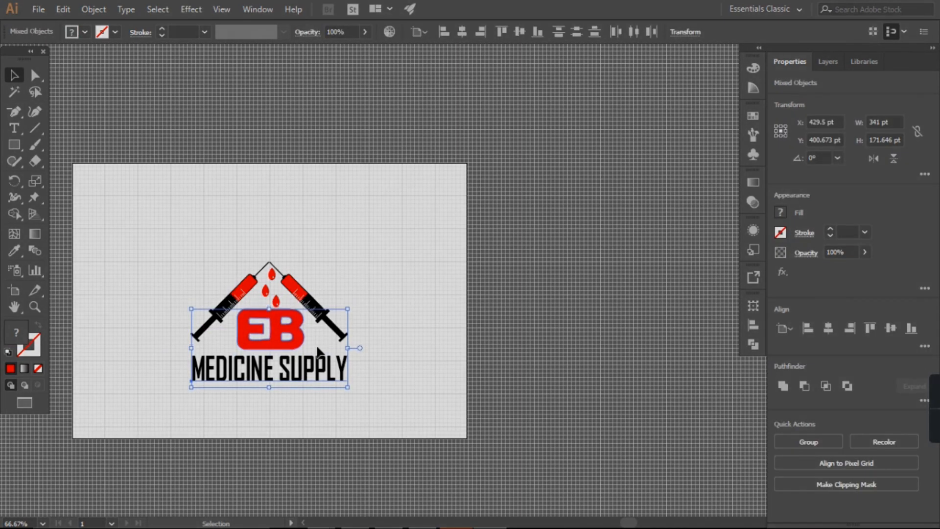
pyautogui.click(310, 353)
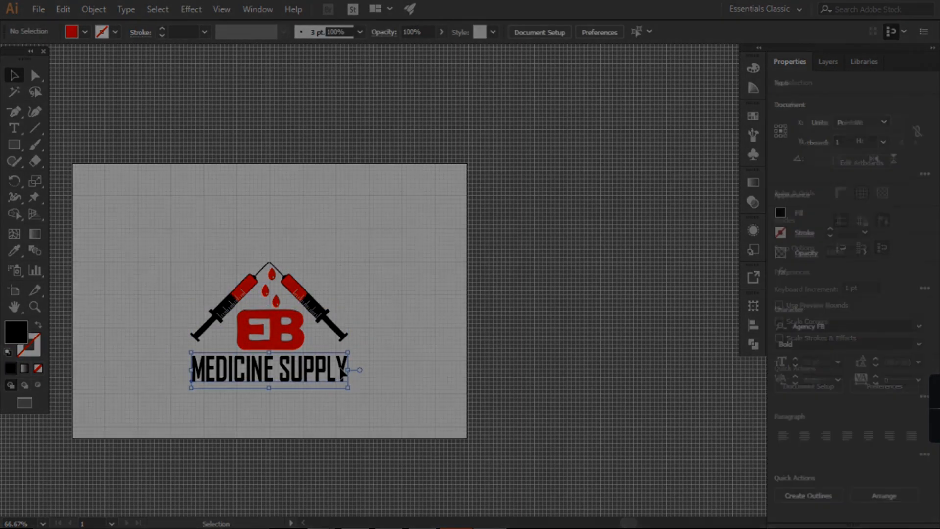
pyautogui.click(343, 373)
pyautogui.click(360, 261)
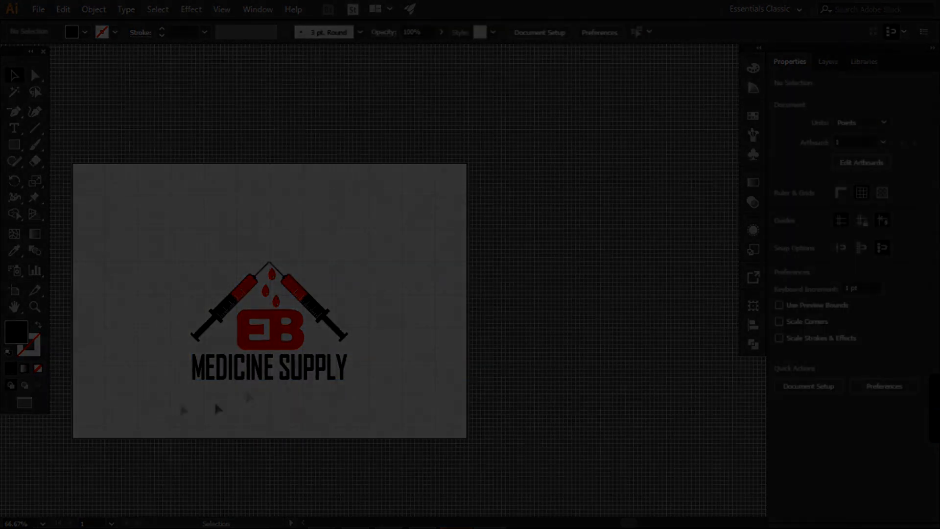